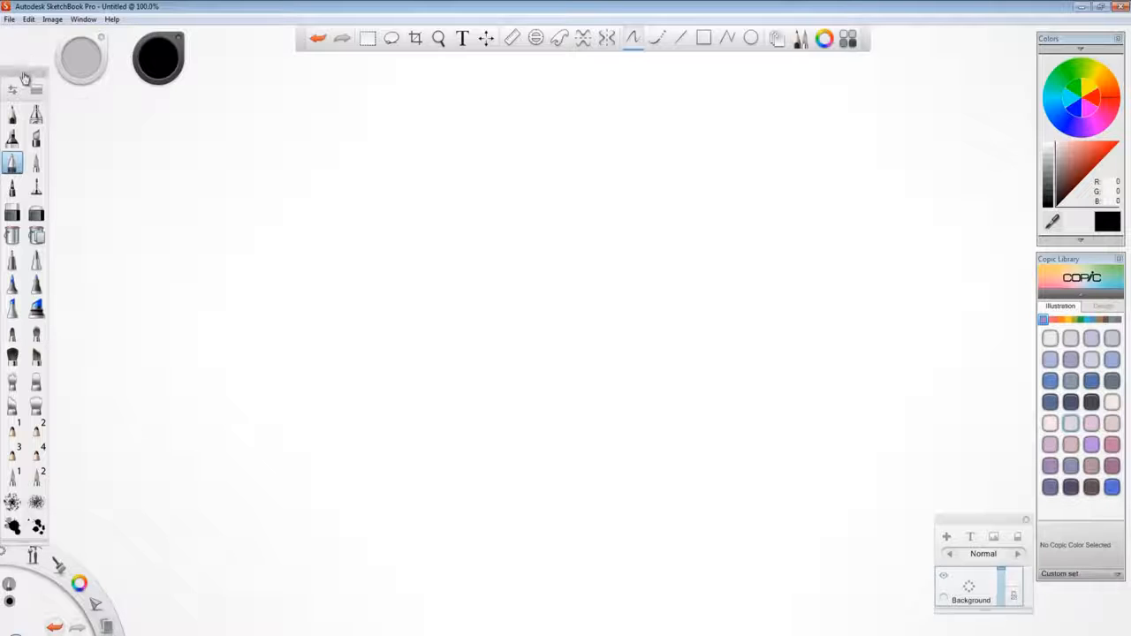
Shift the brush palette slightly upward, and test the Pencil with a stroke across the canvas that gets undone
{"action": "left_click_drag", "start_coordinate": [26, 77], "coordinate": [26, 60]}
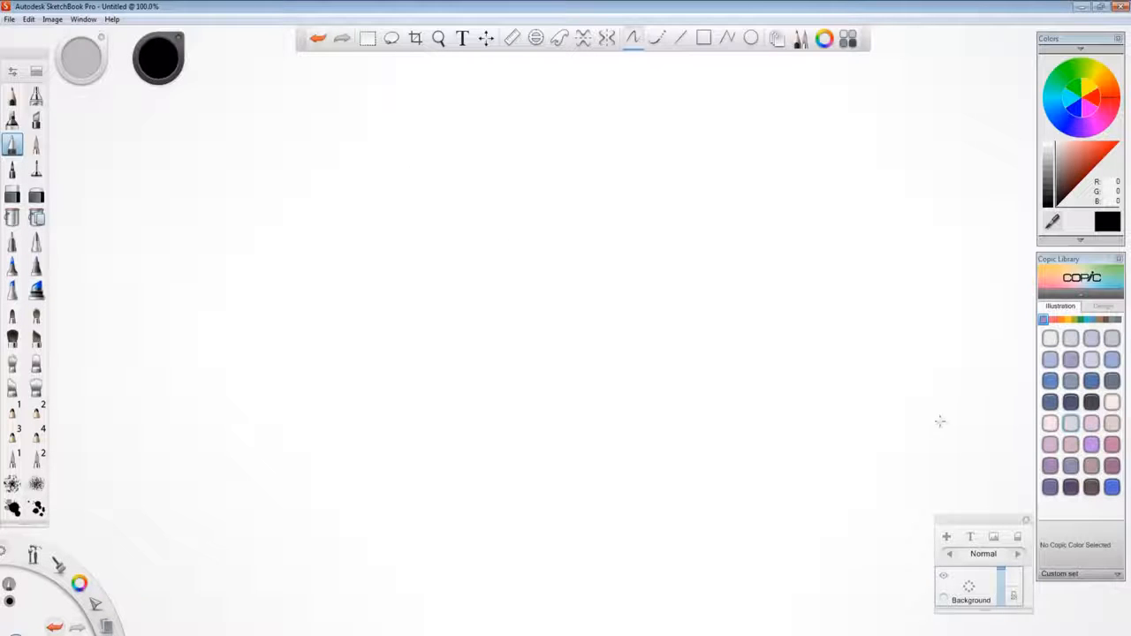
{"action": "left_click", "coordinate": [13, 98]}
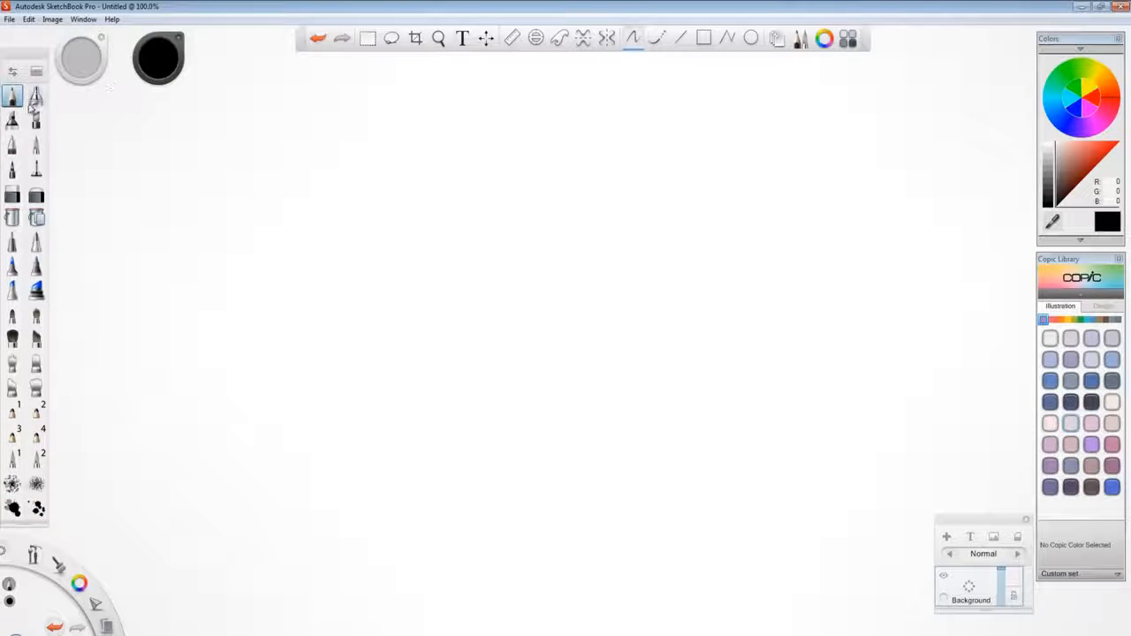
{"action": "mouse_move", "coordinate": [415, 145]}
{"action": "left_mouse_down"}
{"action": "mouse_move", "coordinate": [536, 81]}
{"action": "mouse_move", "coordinate": [754, 292]}
{"action": "mouse_move", "coordinate": [844, 318]}
{"action": "left_mouse_up"}
{"action": "key", "text": "ctrl+z"}
Test the Marker with two long strokes across the canvas and undo both
{"action": "left_click", "coordinate": [36, 121]}
{"action": "left_click", "coordinate": [12, 121]}
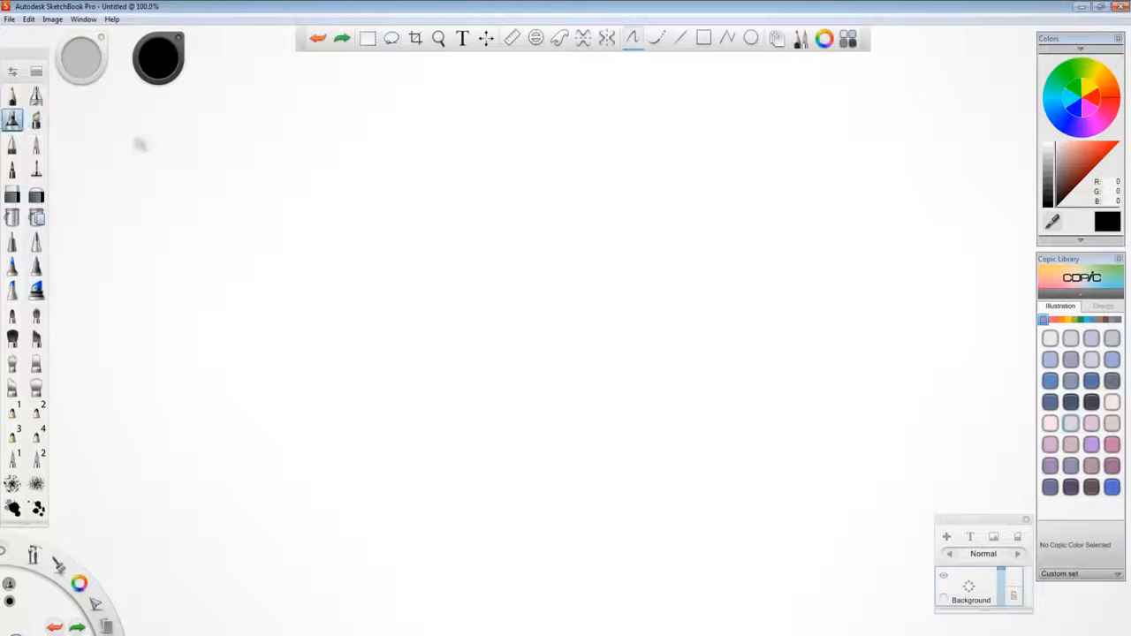
{"action": "mouse_move", "coordinate": [369, 210]}
{"action": "left_mouse_down"}
{"action": "mouse_move", "coordinate": [546, 163]}
{"action": "mouse_move", "coordinate": [615, 272]}
{"action": "mouse_move", "coordinate": [797, 330]}
{"action": "mouse_move", "coordinate": [828, 379]}
{"action": "mouse_move", "coordinate": [848, 354]}
{"action": "left_mouse_up"}
{"action": "mouse_move", "coordinate": [631, 131]}
{"action": "left_mouse_down"}
{"action": "mouse_move", "coordinate": [561, 286]}
{"action": "mouse_move", "coordinate": [771, 523]}
{"action": "left_mouse_up"}
{"action": "key", "text": "ctrl+z"}
{"action": "key", "text": "ctrl+z"}
Test the third Splatter brush from the brush library with a long stroke, undo it, and stamp a single splat
{"action": "left_click", "coordinate": [36, 72]}
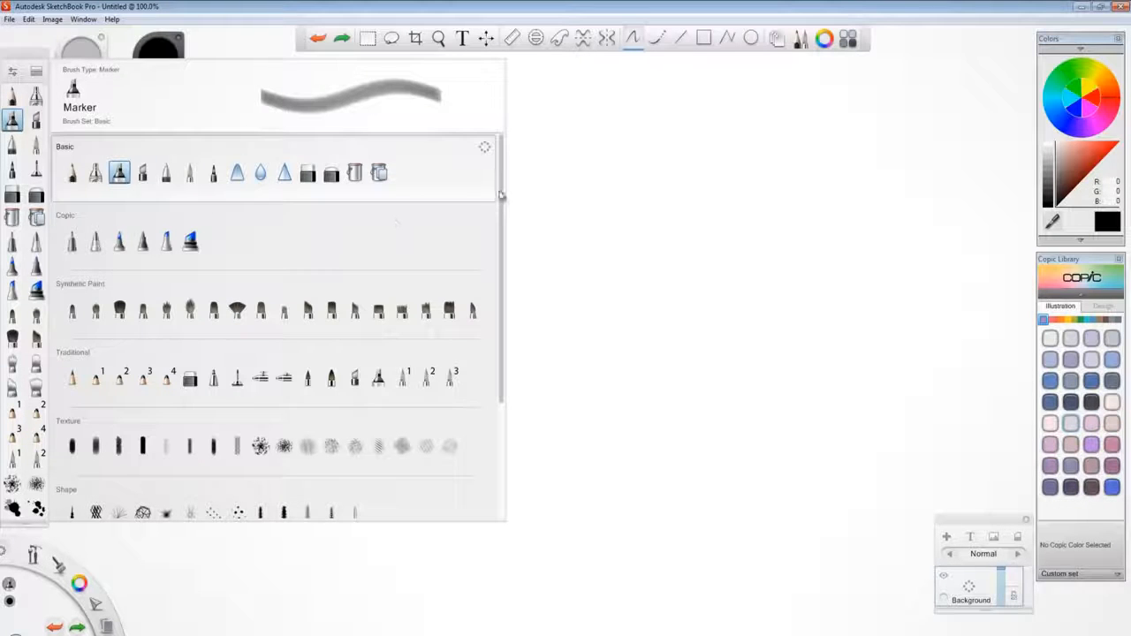
{"action": "left_click_drag", "start_coordinate": [500, 194], "coordinate": [504, 323]}
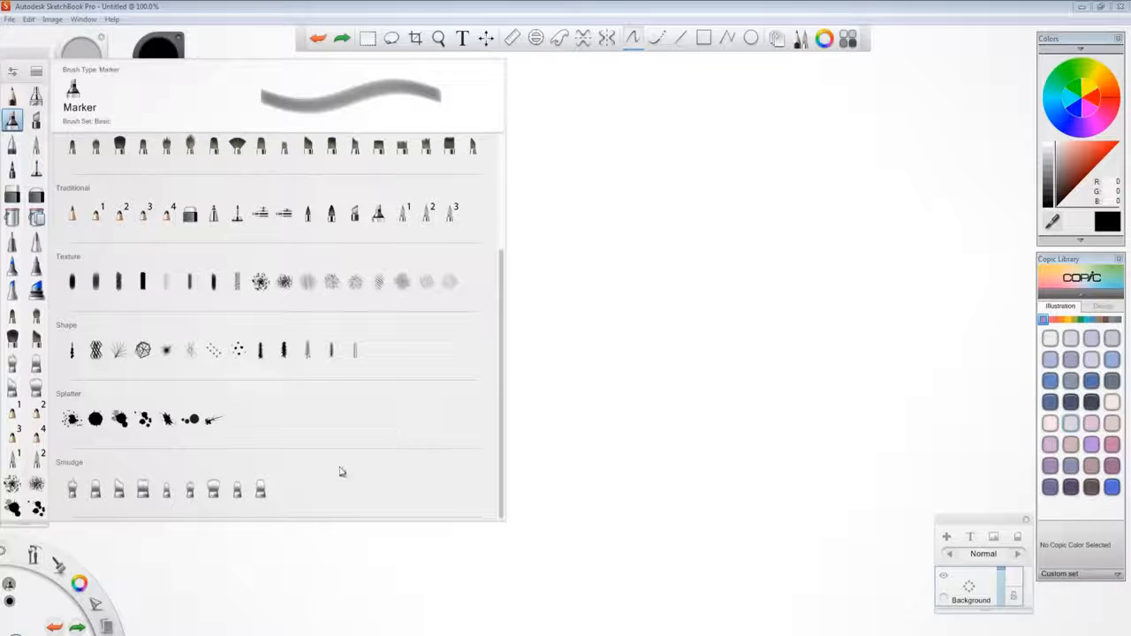
{"action": "left_click", "coordinate": [118, 420]}
{"action": "mouse_move", "coordinate": [623, 238]}
{"action": "left_mouse_down"}
{"action": "mouse_move", "coordinate": [687, 183]}
{"action": "mouse_move", "coordinate": [587, 311]}
{"action": "mouse_move", "coordinate": [675, 420]}
{"action": "mouse_move", "coordinate": [353, 292]}
{"action": "mouse_move", "coordinate": [547, 381]}
{"action": "left_mouse_up"}
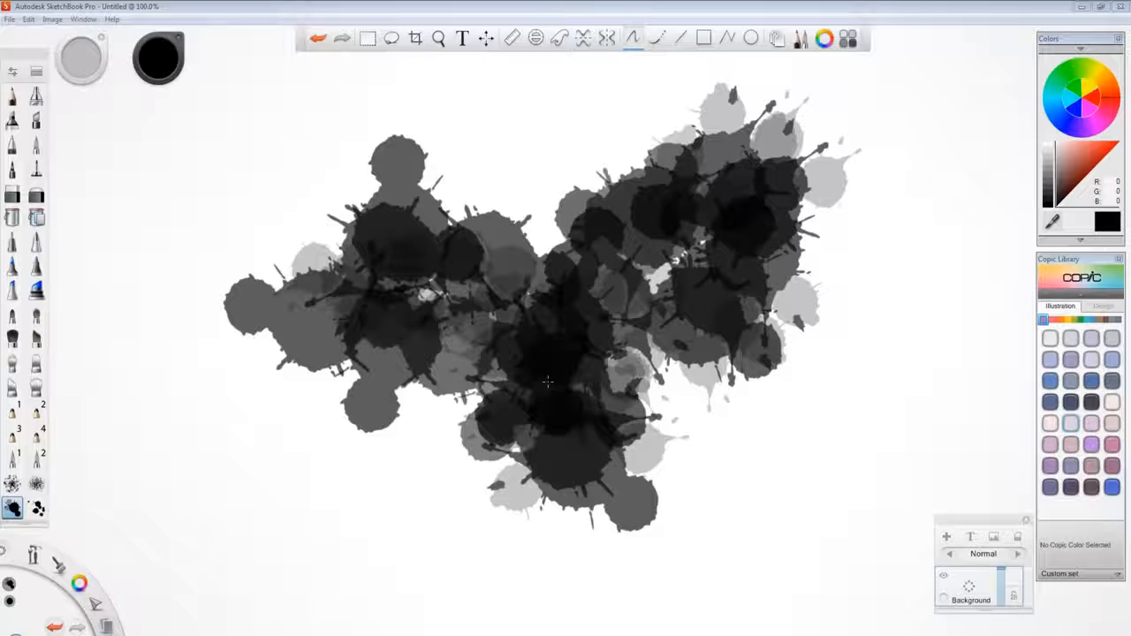
{"action": "key", "text": "ctrl+z"}
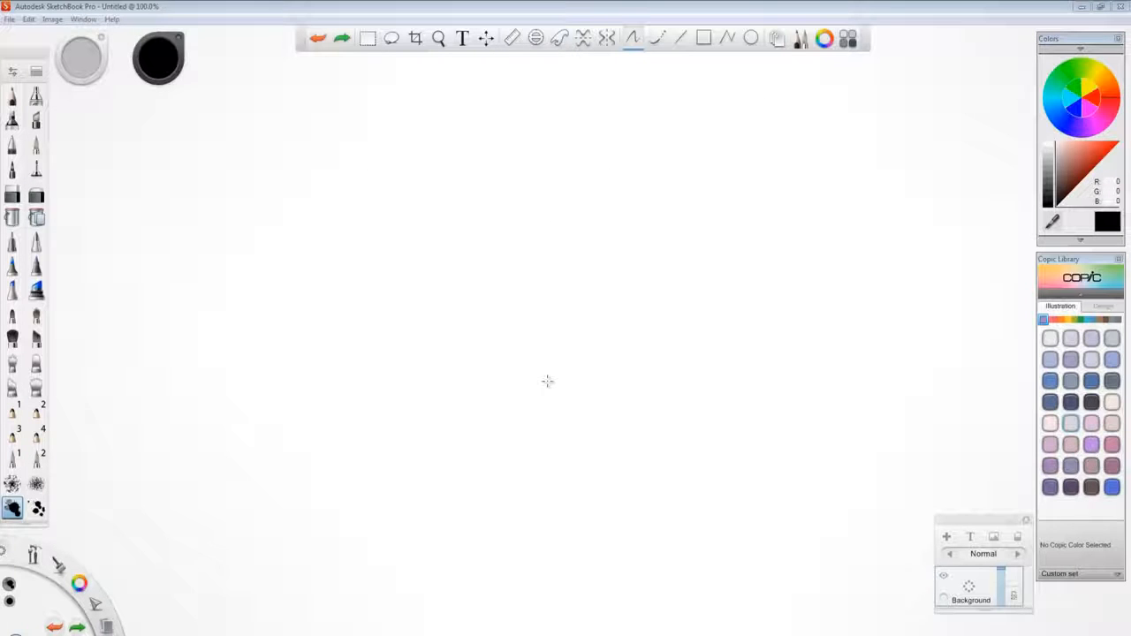
{"action": "left_click", "coordinate": [535, 213]}
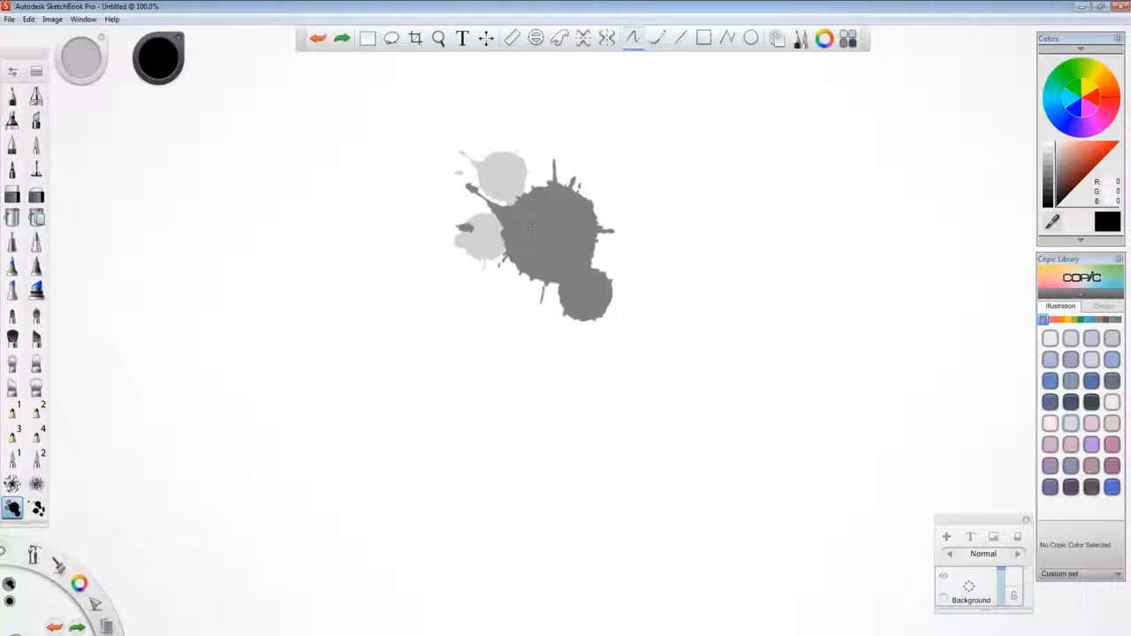
Switch back to the Pencil, reduce its size to 0.1, and enlarge it again by four increments
{"action": "left_click", "coordinate": [12, 95]}
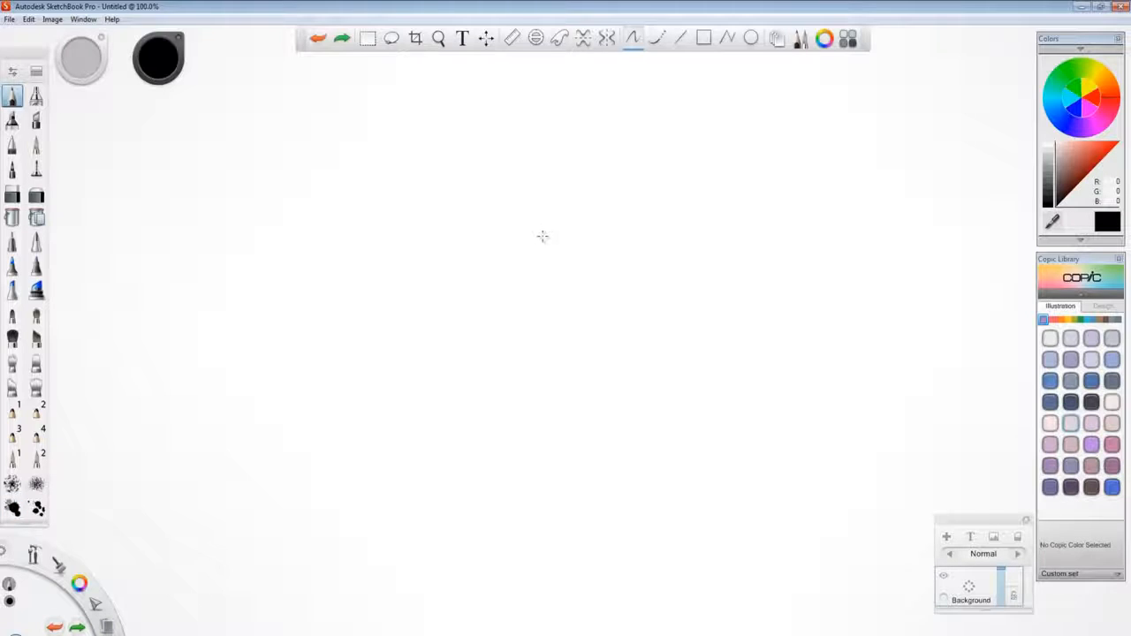
{"action": "key", "text": "]"}
{"action": "key", "text": "]"}
{"action": "key", "text": "bracketleft"}
{"action": "key", "text": "bracketleft"}
{"action": "key", "text": "bracketleft"}
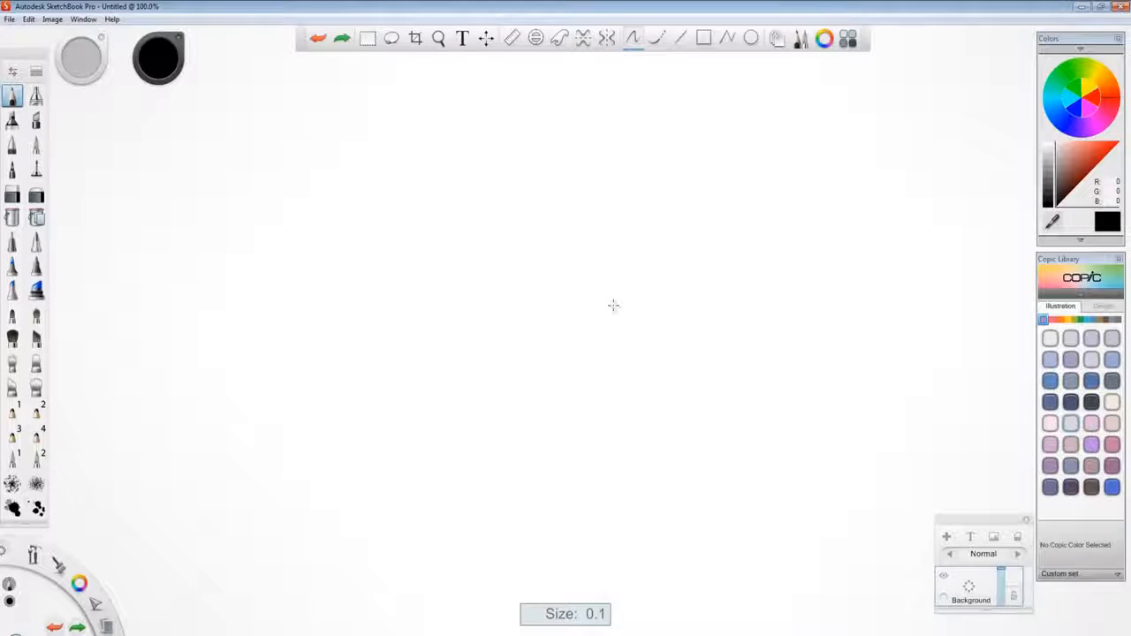
{"action": "key", "text": "bracketright"}
{"action": "key", "text": "bracketright"}
{"action": "key", "text": "bracketright"}
{"action": "key", "text": "bracketright"}
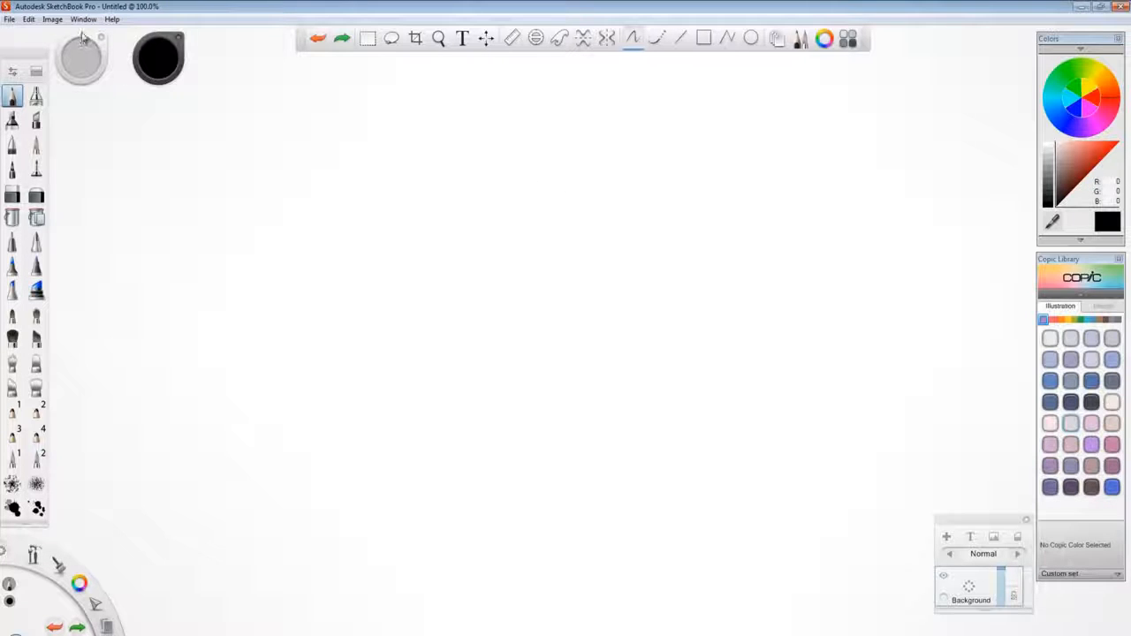
Place the brush puck on the canvas, test a wavy pencil stroke and undo it, and return the puck beside the color puck
{"action": "mouse_move", "coordinate": [82, 36]}
{"action": "left_mouse_down"}
{"action": "mouse_move", "coordinate": [224, 211]}
{"action": "mouse_move", "coordinate": [543, 141]}
{"action": "left_mouse_up"}
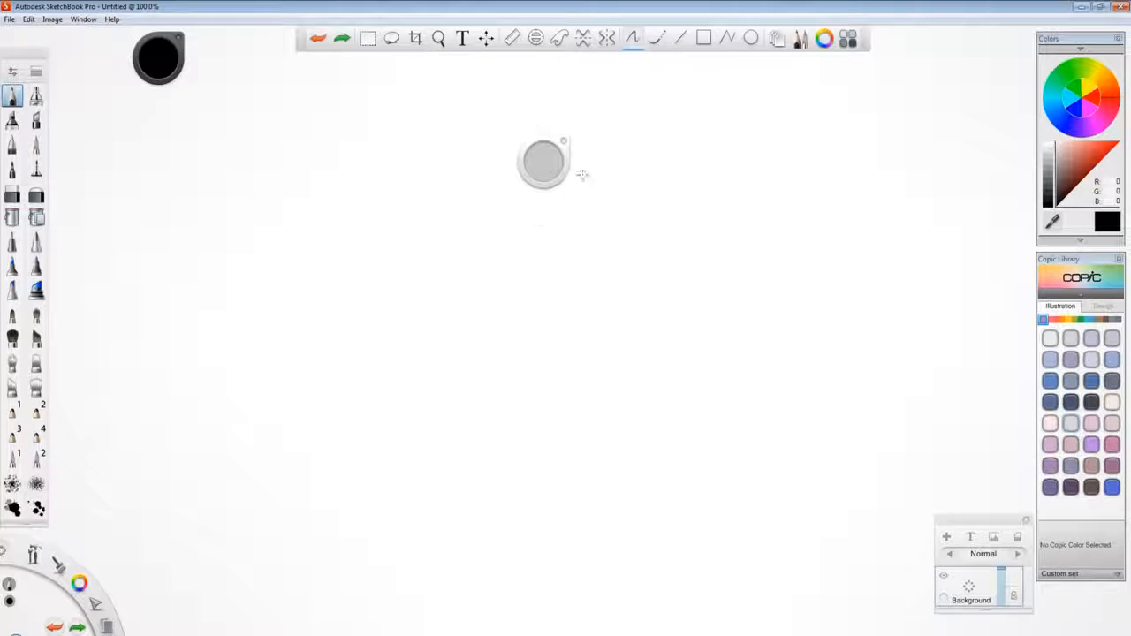
{"action": "mouse_move", "coordinate": [541, 164]}
{"action": "left_mouse_down"}
{"action": "mouse_move", "coordinate": [601, 164]}
{"action": "mouse_move", "coordinate": [441, 147]}
{"action": "mouse_move", "coordinate": [534, 137]}
{"action": "mouse_move", "coordinate": [542, 61]}
{"action": "mouse_move", "coordinate": [520, 318]}
{"action": "mouse_move", "coordinate": [553, 55]}
{"action": "mouse_move", "coordinate": [541, 268]}
{"action": "mouse_move", "coordinate": [542, 159]}
{"action": "left_mouse_up"}
{"action": "mouse_move", "coordinate": [456, 290]}
{"action": "left_mouse_down"}
{"action": "mouse_move", "coordinate": [575, 353]}
{"action": "mouse_move", "coordinate": [812, 343]}
{"action": "left_mouse_up"}
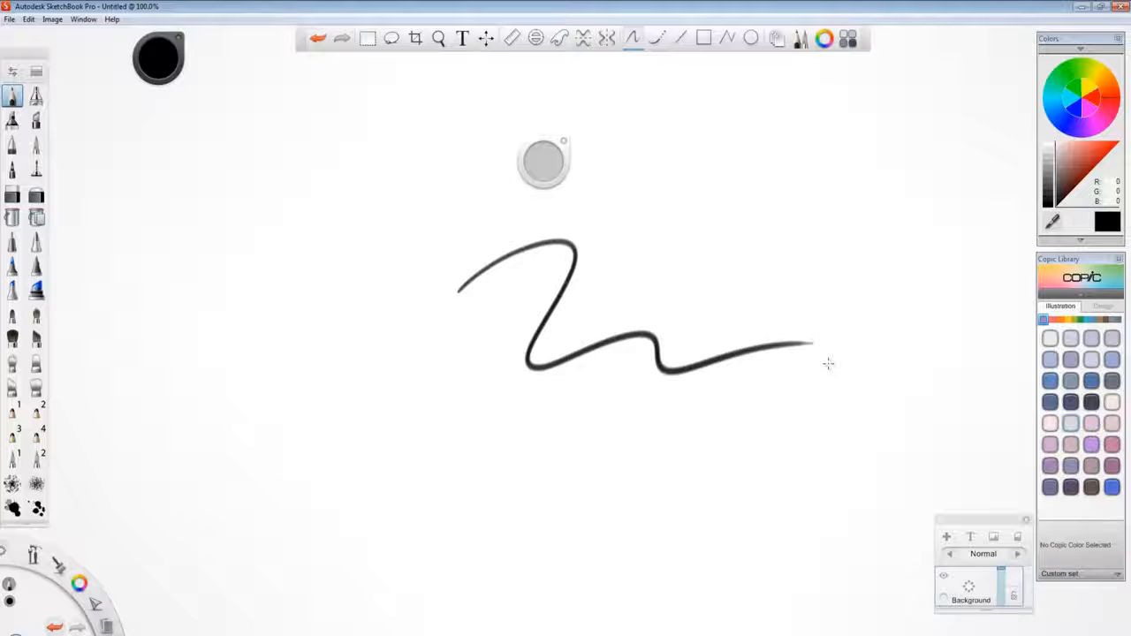
{"action": "key", "text": "ctrl+z"}
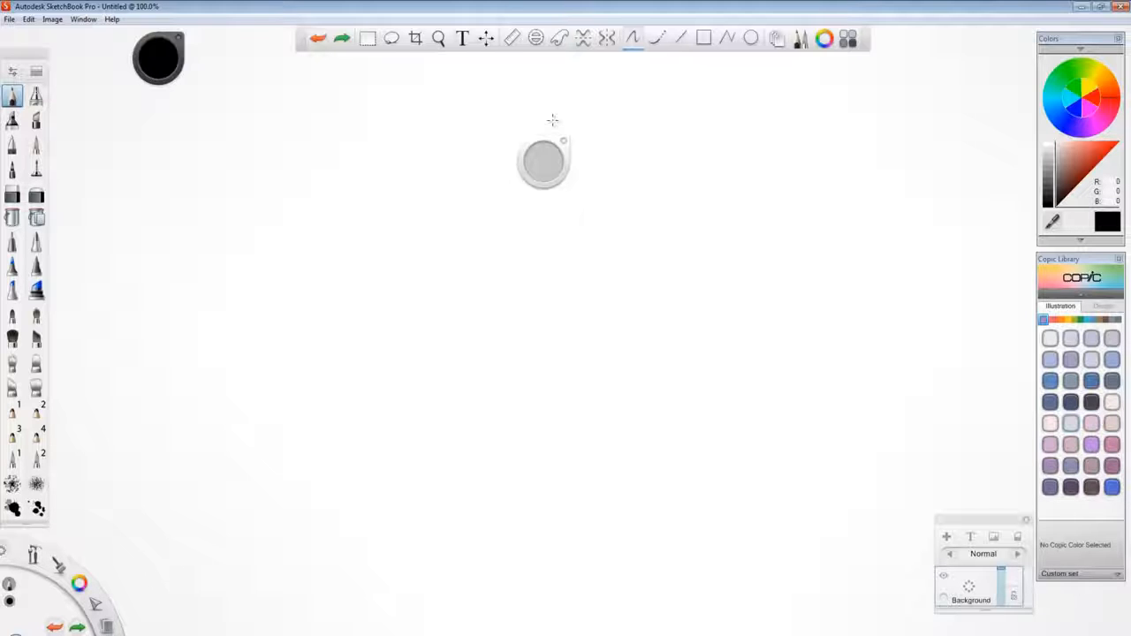
{"action": "mouse_move", "coordinate": [530, 140]}
{"action": "left_mouse_down"}
{"action": "mouse_move", "coordinate": [87, 53]}
{"action": "mouse_move", "coordinate": [86, 40]}
{"action": "mouse_move", "coordinate": [168, 80]}
{"action": "mouse_move", "coordinate": [456, 168]}
{"action": "mouse_move", "coordinate": [464, 270]}
{"action": "mouse_move", "coordinate": [462, 91]}
{"action": "mouse_move", "coordinate": [450, 240]}
{"action": "mouse_move", "coordinate": [448, 120]}
{"action": "mouse_move", "coordinate": [457, 245]}
{"action": "mouse_move", "coordinate": [456, 96]}
{"action": "mouse_move", "coordinate": [468, 166]}
{"action": "mouse_move", "coordinate": [456, 195]}
{"action": "mouse_move", "coordinate": [310, 187]}
{"action": "mouse_move", "coordinate": [560, 191]}
{"action": "mouse_move", "coordinate": [469, 185]}
{"action": "mouse_move", "coordinate": [476, 173]}
{"action": "mouse_move", "coordinate": [164, 46]}
{"action": "left_mouse_up"}
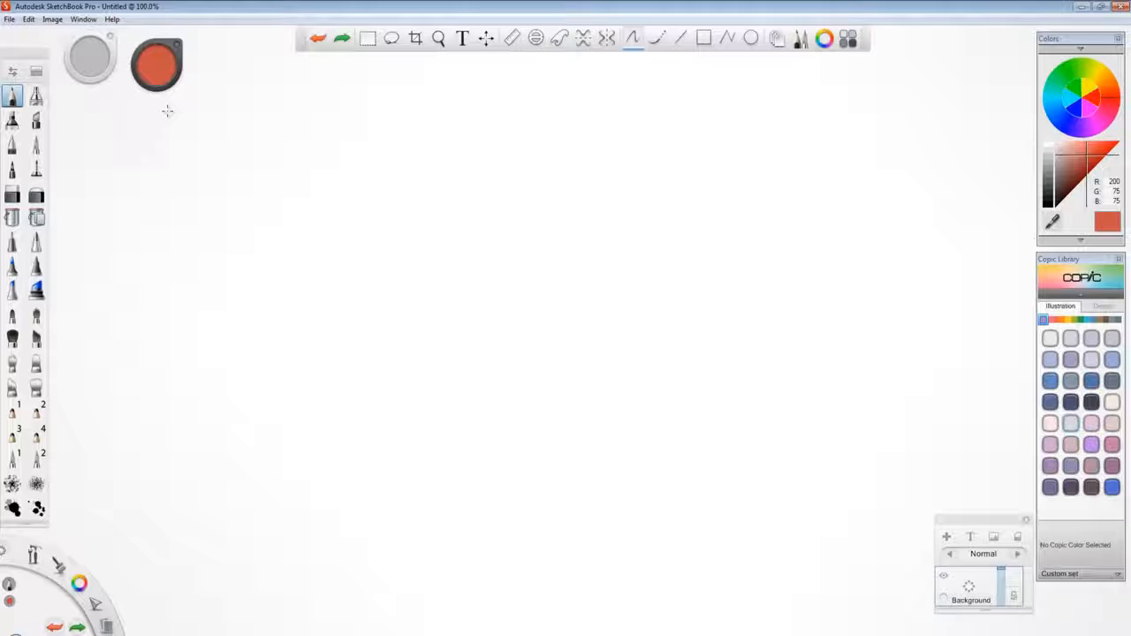
Paint thick overlapping red scribbles (RGB 200, 75, 75) near the middle of the canvas with a broad round brush
{"action": "left_click", "coordinate": [36, 144]}
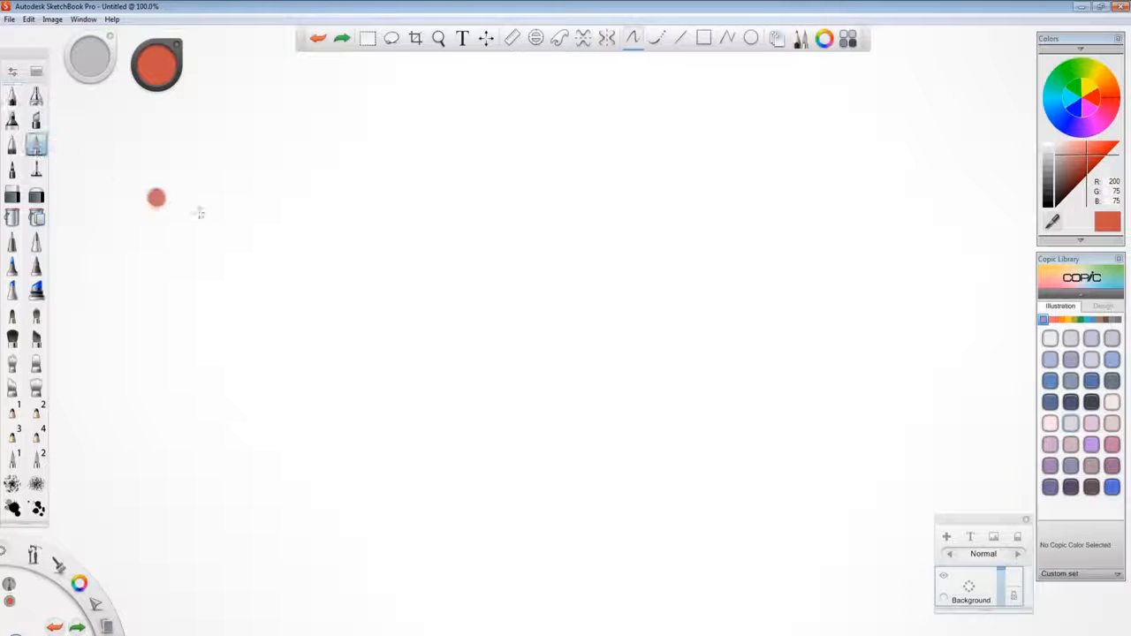
{"action": "mouse_move", "coordinate": [477, 207]}
{"action": "left_mouse_down"}
{"action": "mouse_move", "coordinate": [511, 144]}
{"action": "mouse_move", "coordinate": [559, 177]}
{"action": "mouse_move", "coordinate": [667, 344]}
{"action": "left_mouse_up"}
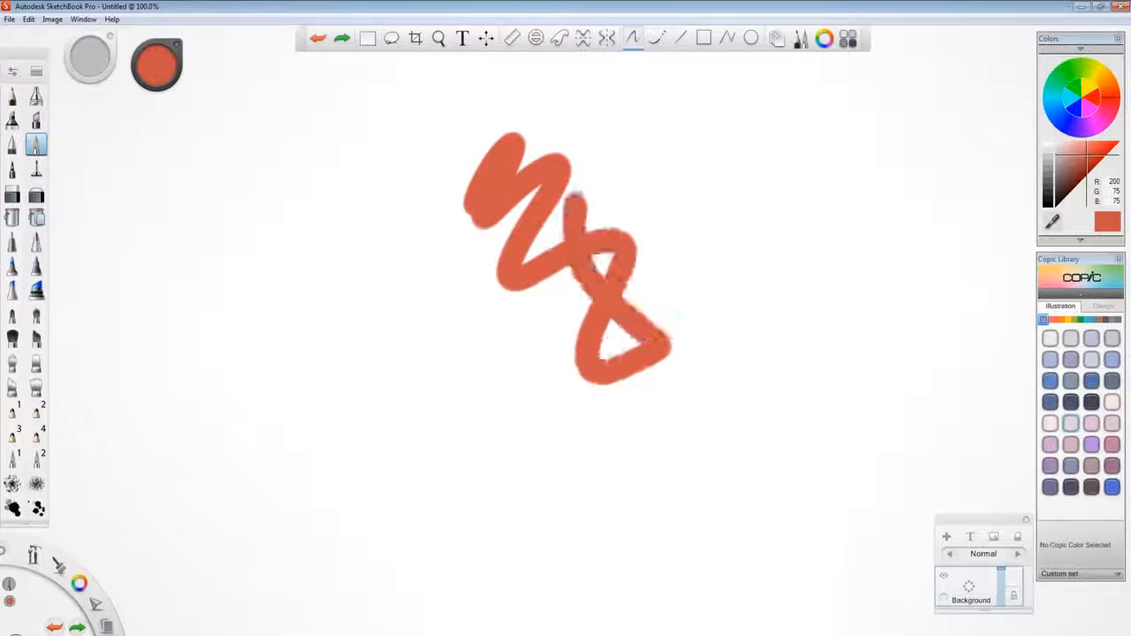
{"action": "mouse_move", "coordinate": [583, 203]}
{"action": "left_mouse_down"}
{"action": "mouse_move", "coordinate": [479, 284]}
{"action": "mouse_move", "coordinate": [522, 123]}
{"action": "mouse_move", "coordinate": [527, 225]}
{"action": "mouse_move", "coordinate": [565, 128]}
{"action": "mouse_move", "coordinate": [673, 254]}
{"action": "mouse_move", "coordinate": [627, 288]}
{"action": "mouse_move", "coordinate": [771, 235]}
{"action": "left_mouse_up"}
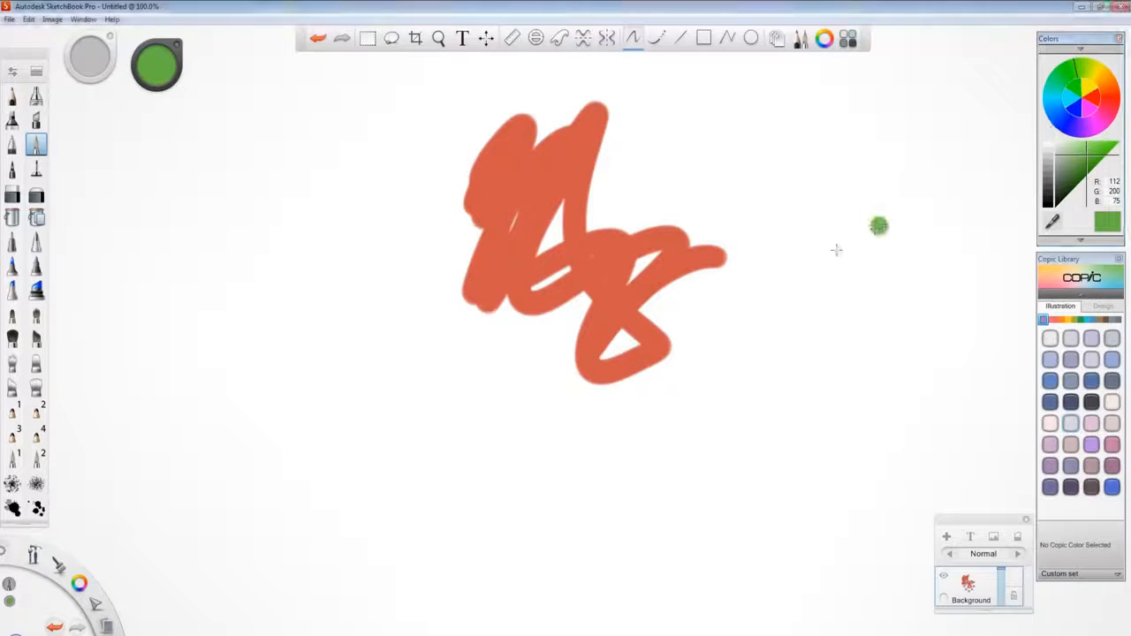
Paint over the red scribbles in three greens: RGB 112, 200, 75; RGB 80, 157, 48; and RGB 74, 173, 32
{"action": "mouse_move", "coordinate": [697, 278]}
{"action": "left_mouse_down"}
{"action": "mouse_move", "coordinate": [640, 327]}
{"action": "mouse_move", "coordinate": [588, 221]}
{"action": "mouse_move", "coordinate": [548, 256]}
{"action": "mouse_move", "coordinate": [570, 278]}
{"action": "left_mouse_up"}
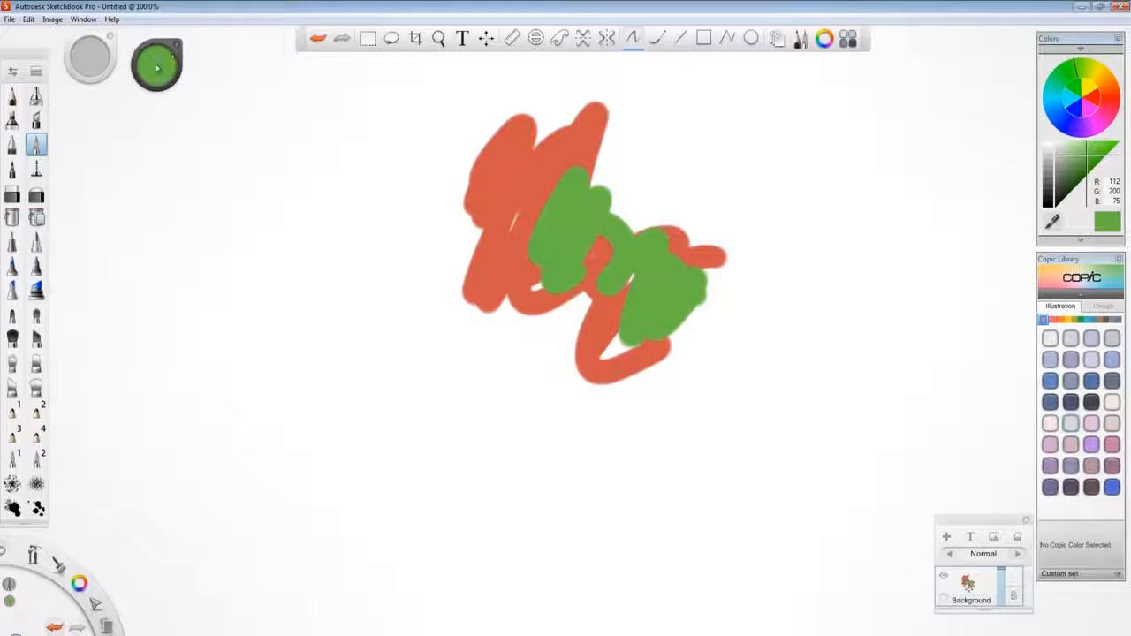
{"action": "left_click_drag", "start_coordinate": [156, 73], "coordinate": [163, 119]}
{"action": "mouse_move", "coordinate": [543, 265]}
{"action": "left_mouse_down"}
{"action": "mouse_move", "coordinate": [619, 260]}
{"action": "mouse_move", "coordinate": [612, 269]}
{"action": "mouse_move", "coordinate": [551, 237]}
{"action": "mouse_move", "coordinate": [535, 286]}
{"action": "left_mouse_up"}
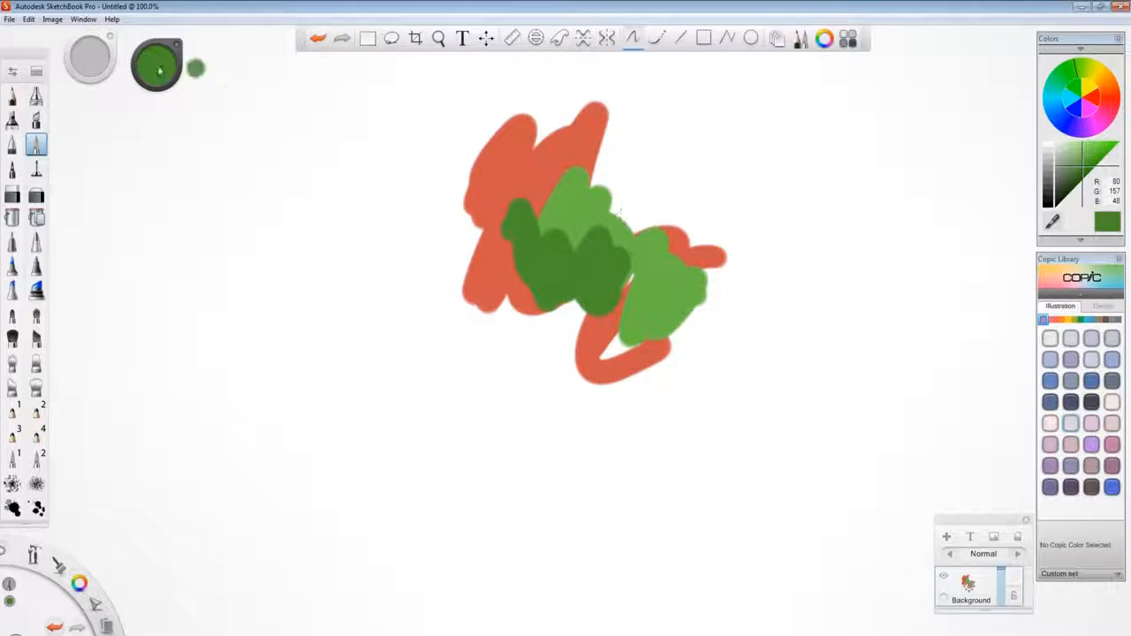
{"action": "left_click_drag", "start_coordinate": [159, 71], "coordinate": [212, 79]}
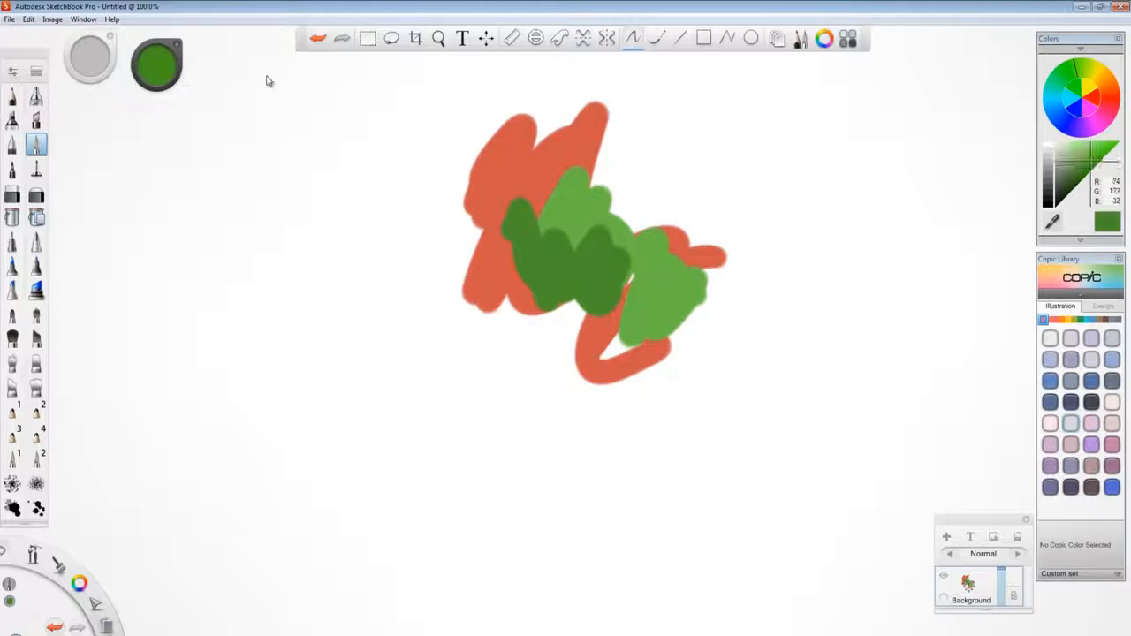
{"action": "mouse_move", "coordinate": [618, 179]}
{"action": "left_mouse_down"}
{"action": "mouse_move", "coordinate": [636, 220]}
{"action": "mouse_move", "coordinate": [625, 175]}
{"action": "mouse_move", "coordinate": [587, 169]}
{"action": "mouse_move", "coordinate": [629, 173]}
{"action": "mouse_move", "coordinate": [729, 263]}
{"action": "left_mouse_up"}
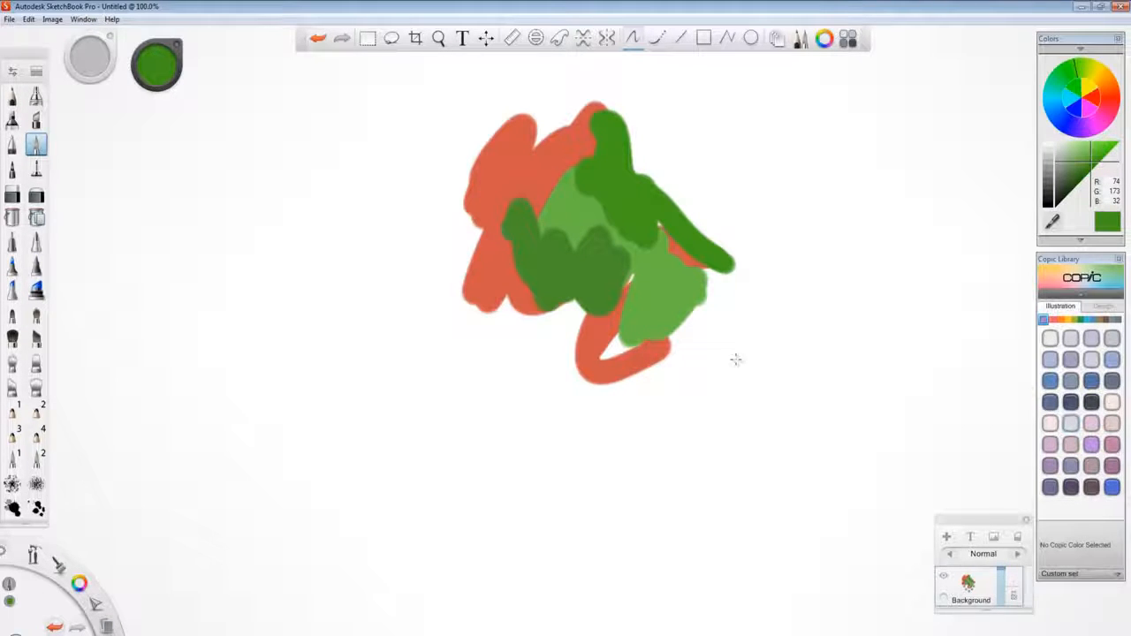
Shift the green to RGB 64, 173, 32 and clear the entire canvas
{"action": "left_click_drag", "start_coordinate": [1074, 73], "coordinate": [1033, 55]}
{"action": "left_click_drag", "start_coordinate": [629, 166], "coordinate": [634, 131]}
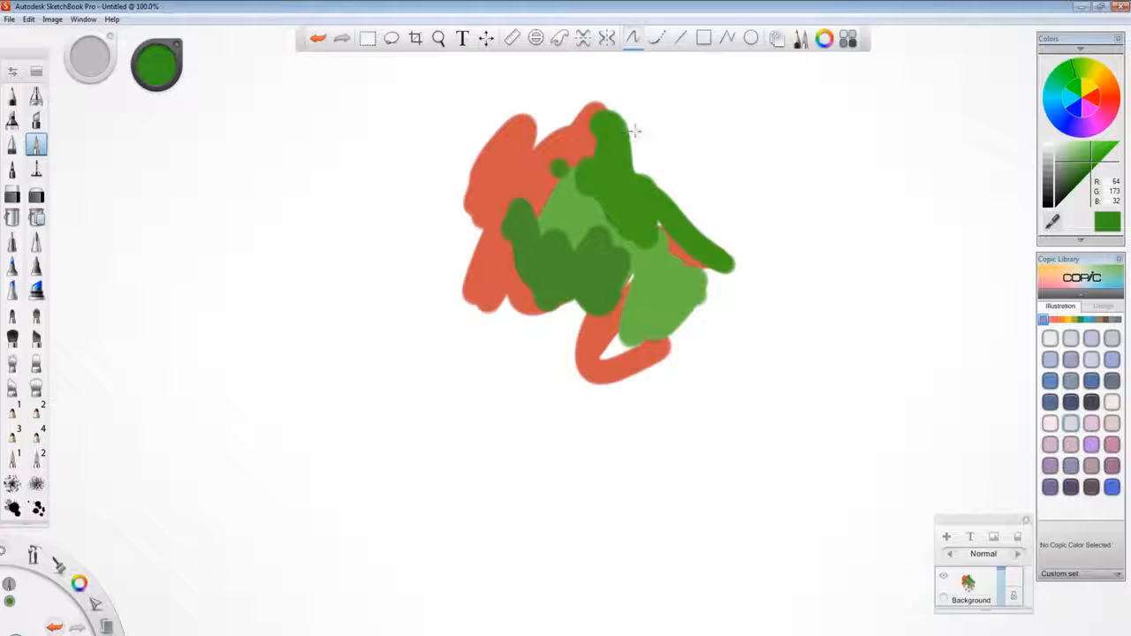
{"action": "key", "text": "Delete"}
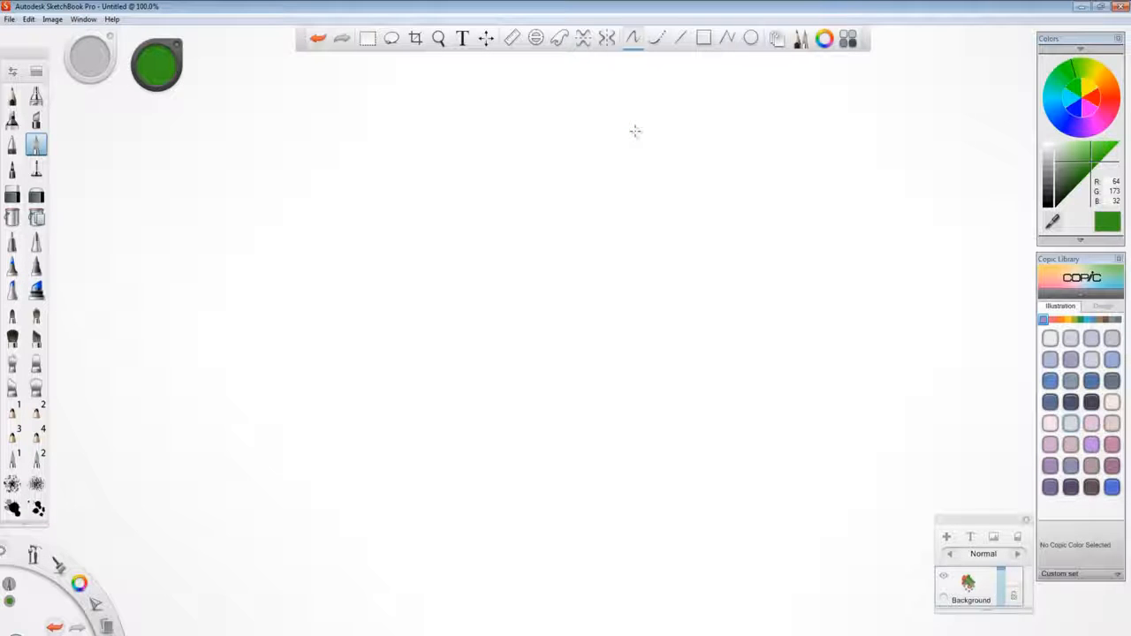
Draw a long winding black line across the canvas with the Pencil
{"action": "left_click", "coordinate": [12, 96]}
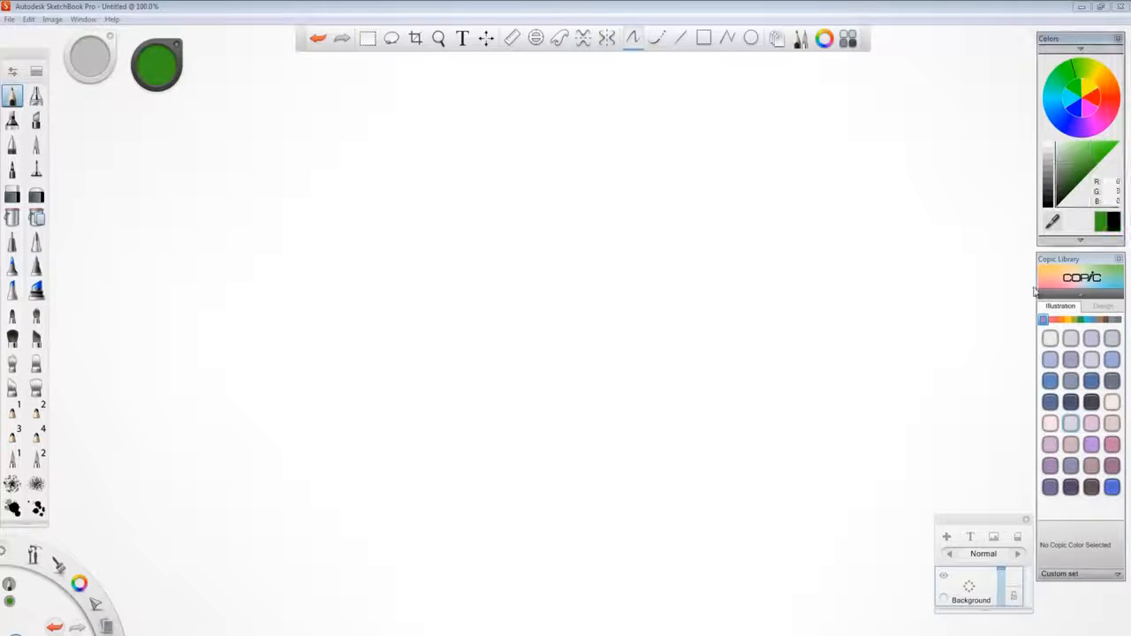
{"action": "left_click", "coordinate": [1051, 201]}
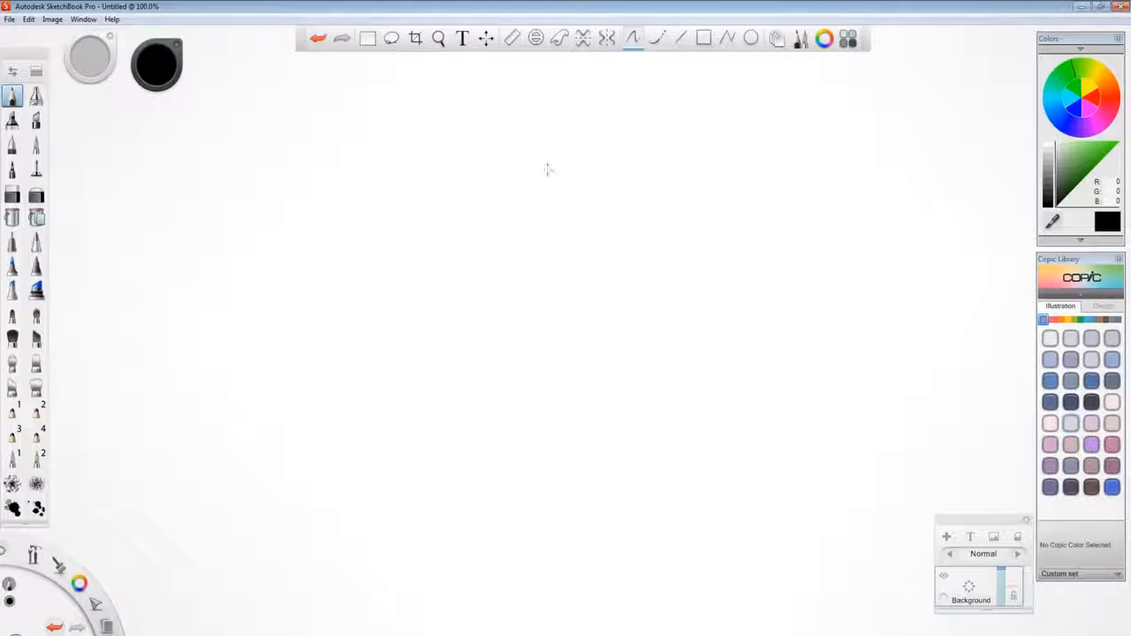
{"action": "mouse_move", "coordinate": [473, 191]}
{"action": "left_mouse_down"}
{"action": "mouse_move", "coordinate": [660, 127]}
{"action": "mouse_move", "coordinate": [571, 273]}
{"action": "mouse_move", "coordinate": [419, 431]}
{"action": "mouse_move", "coordinate": [672, 459]}
{"action": "mouse_move", "coordinate": [662, 463]}
{"action": "mouse_move", "coordinate": [750, 232]}
{"action": "mouse_move", "coordinate": [778, 228]}
{"action": "mouse_move", "coordinate": [759, 326]}
{"action": "mouse_move", "coordinate": [773, 504]}
{"action": "mouse_move", "coordinate": [742, 538]}
{"action": "left_mouse_up"}
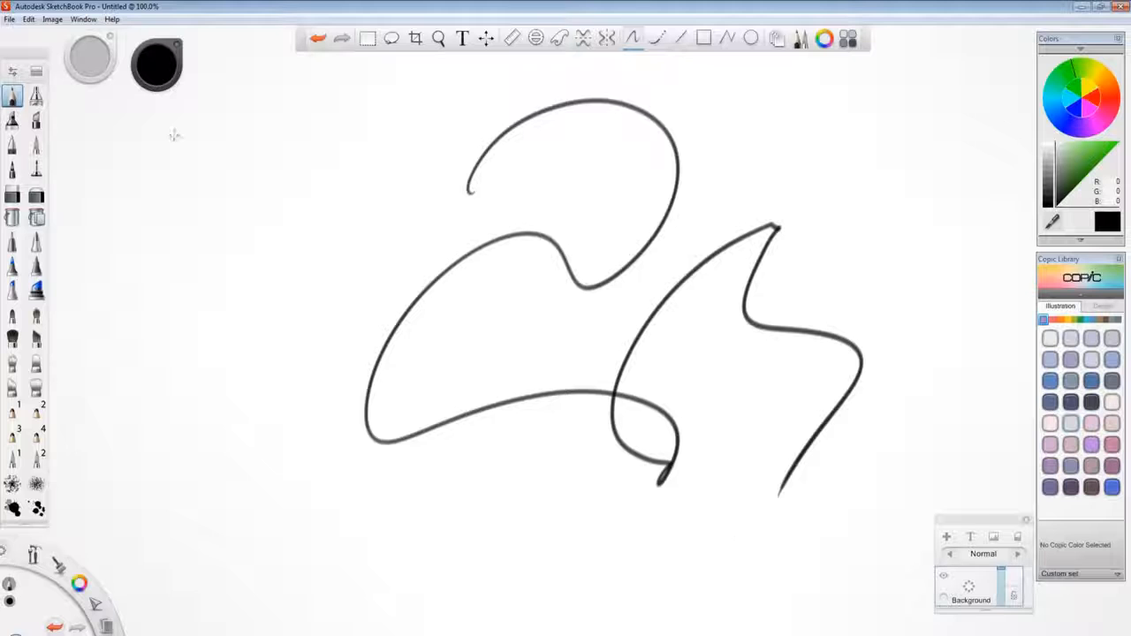
Adjust the Pencil to a heavier stroke, and draw two long diagonal lines and several large loops over the winding line
{"action": "mouse_move", "coordinate": [90, 57]}
{"action": "left_mouse_down"}
{"action": "mouse_move", "coordinate": [63, 105]}
{"action": "mouse_move", "coordinate": [57, 181]}
{"action": "mouse_move", "coordinate": [81, 365]}
{"action": "mouse_move", "coordinate": [106, 76]}
{"action": "mouse_move", "coordinate": [92, 64]}
{"action": "mouse_move", "coordinate": [85, 128]}
{"action": "mouse_move", "coordinate": [85, 104]}
{"action": "left_mouse_up"}
{"action": "left_click_drag", "start_coordinate": [238, 295], "coordinate": [876, 136]}
{"action": "left_click_drag", "start_coordinate": [183, 411], "coordinate": [894, 225]}
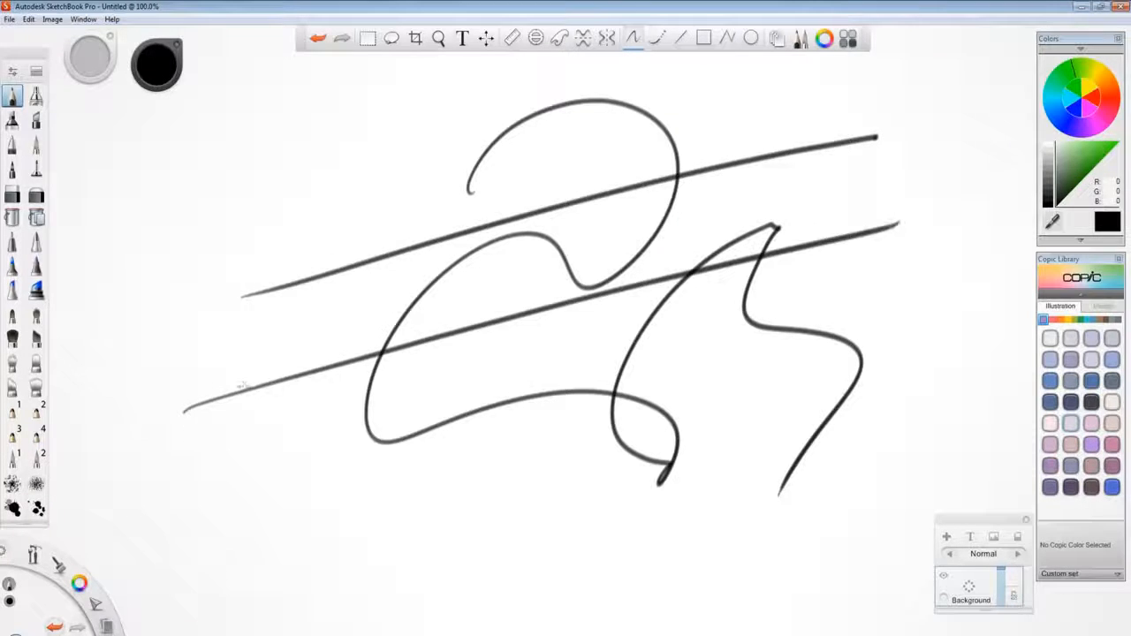
{"action": "mouse_move", "coordinate": [176, 409]}
{"action": "left_mouse_down"}
{"action": "mouse_move", "coordinate": [575, 383]}
{"action": "mouse_move", "coordinate": [760, 340]}
{"action": "mouse_move", "coordinate": [727, 127]}
{"action": "mouse_move", "coordinate": [553, 444]}
{"action": "left_mouse_up"}
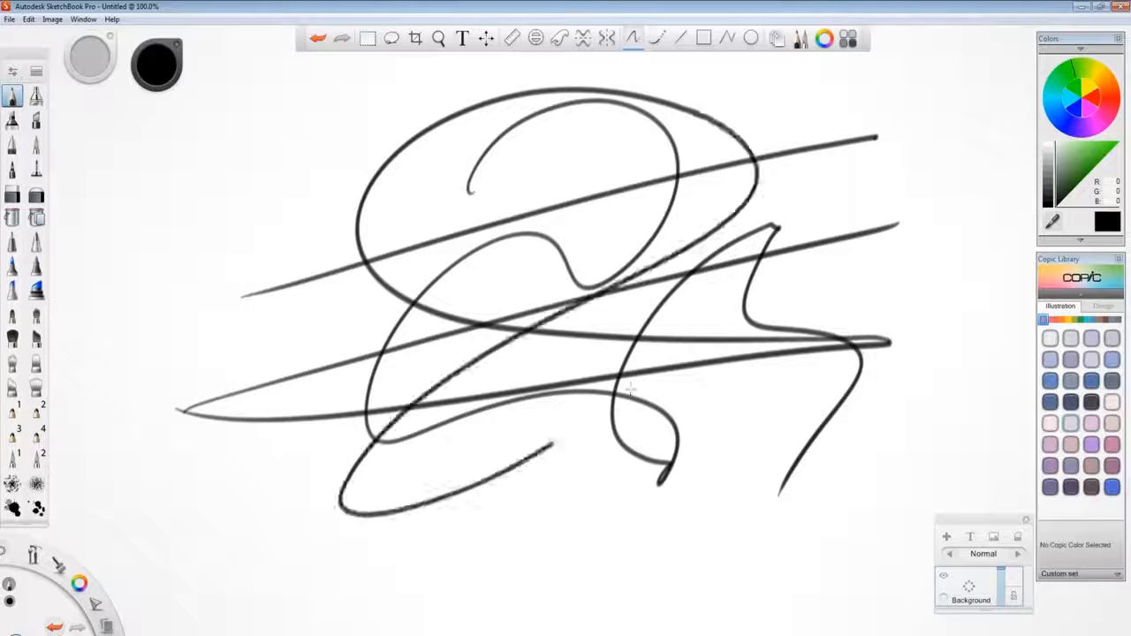
{"action": "mouse_move", "coordinate": [630, 389]}
{"action": "left_mouse_down"}
{"action": "mouse_move", "coordinate": [777, 362]}
{"action": "mouse_move", "coordinate": [883, 433]}
{"action": "mouse_move", "coordinate": [757, 546]}
{"action": "left_mouse_up"}
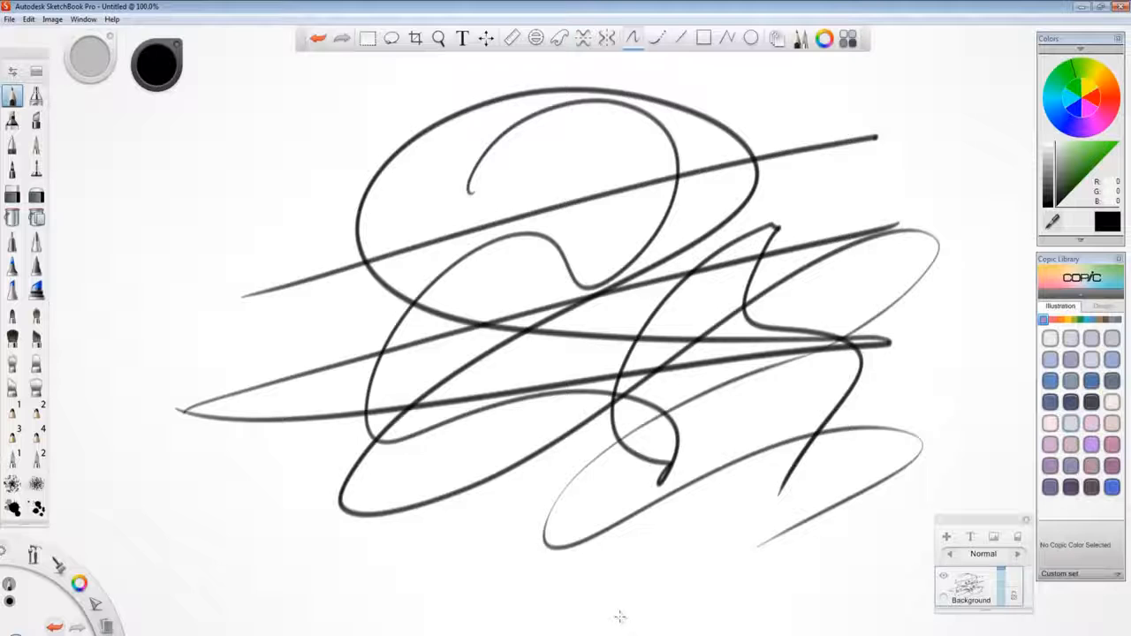
Bring the layer palette onto the canvas, add a layer above Background, and scribble a circle with inner loops beside the existing drawing
{"action": "left_click_drag", "start_coordinate": [984, 502], "coordinate": [702, 97]}
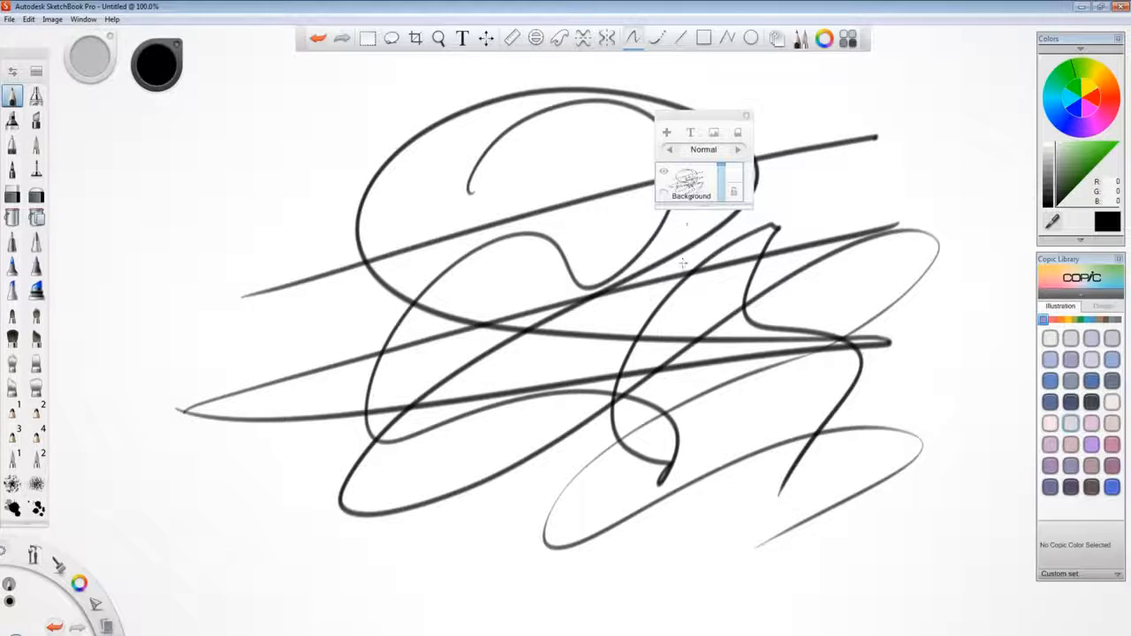
{"action": "mouse_move", "coordinate": [691, 187]}
{"action": "left_mouse_down"}
{"action": "mouse_move", "coordinate": [694, 151]}
{"action": "mouse_move", "coordinate": [692, 201]}
{"action": "mouse_move", "coordinate": [685, 140]}
{"action": "mouse_move", "coordinate": [730, 174]}
{"action": "mouse_move", "coordinate": [710, 139]}
{"action": "mouse_move", "coordinate": [688, 152]}
{"action": "mouse_move", "coordinate": [728, 181]}
{"action": "mouse_move", "coordinate": [717, 212]}
{"action": "mouse_move", "coordinate": [691, 152]}
{"action": "mouse_move", "coordinate": [691, 184]}
{"action": "mouse_move", "coordinate": [719, 187]}
{"action": "mouse_move", "coordinate": [695, 180]}
{"action": "left_mouse_up"}
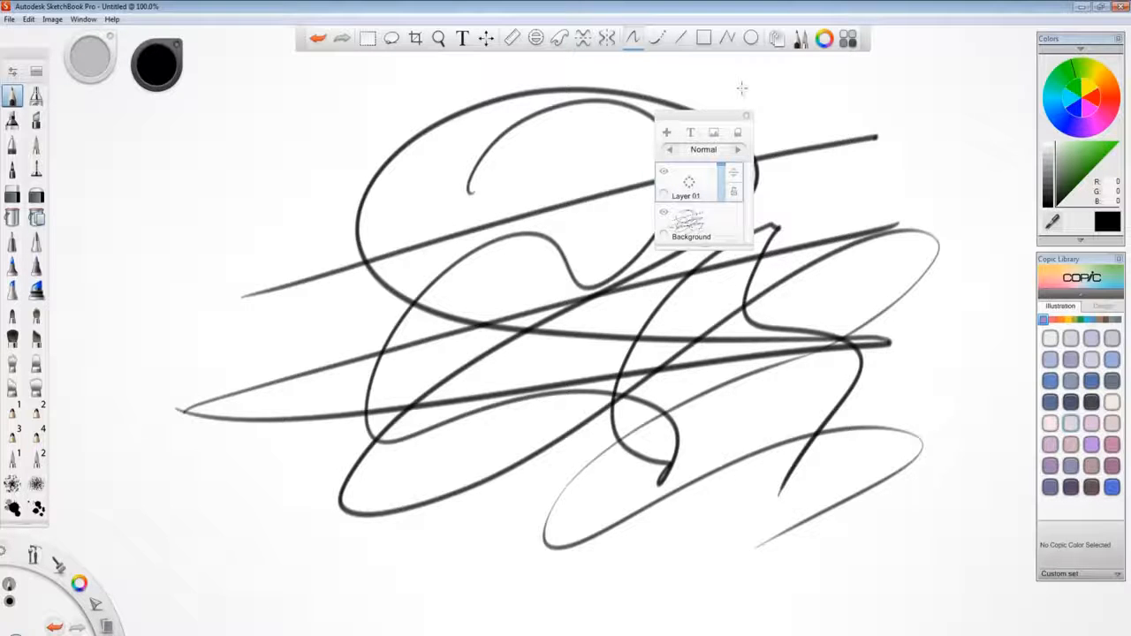
{"action": "mouse_move", "coordinate": [274, 112]}
{"action": "left_mouse_down"}
{"action": "mouse_move", "coordinate": [296, 268]}
{"action": "mouse_move", "coordinate": [235, 80]}
{"action": "mouse_move", "coordinate": [275, 271]}
{"action": "mouse_move", "coordinate": [199, 187]}
{"action": "mouse_move", "coordinate": [237, 198]}
{"action": "mouse_move", "coordinate": [274, 170]}
{"action": "mouse_move", "coordinate": [256, 164]}
{"action": "mouse_move", "coordinate": [300, 213]}
{"action": "mouse_move", "coordinate": [284, 76]}
{"action": "left_mouse_up"}
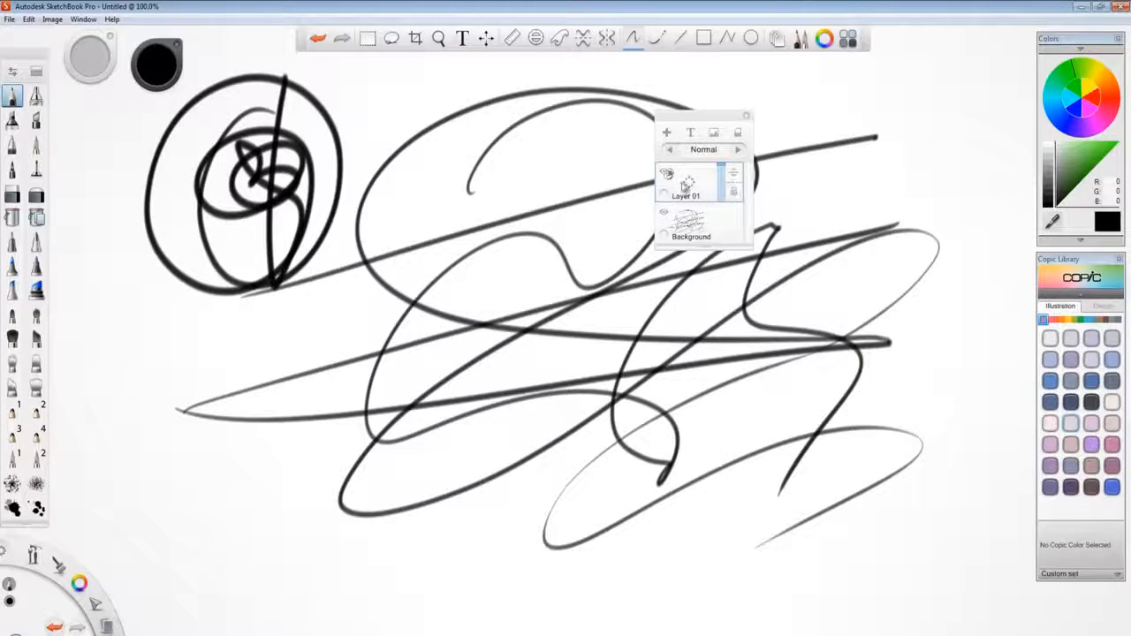
Open Layer 01's naming dialog and handwrite LAYER 1 as its picture instead of showing the layer's contents
{"action": "left_click_drag", "start_coordinate": [689, 183], "coordinate": [726, 182]}
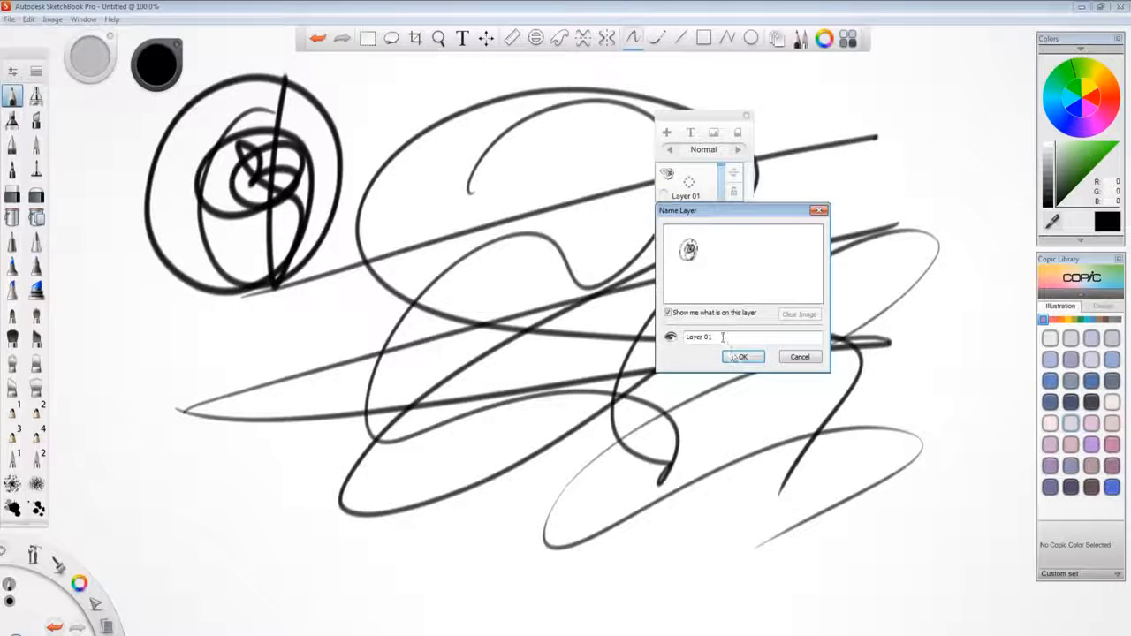
{"action": "left_click_drag", "start_coordinate": [723, 337], "coordinate": [643, 349]}
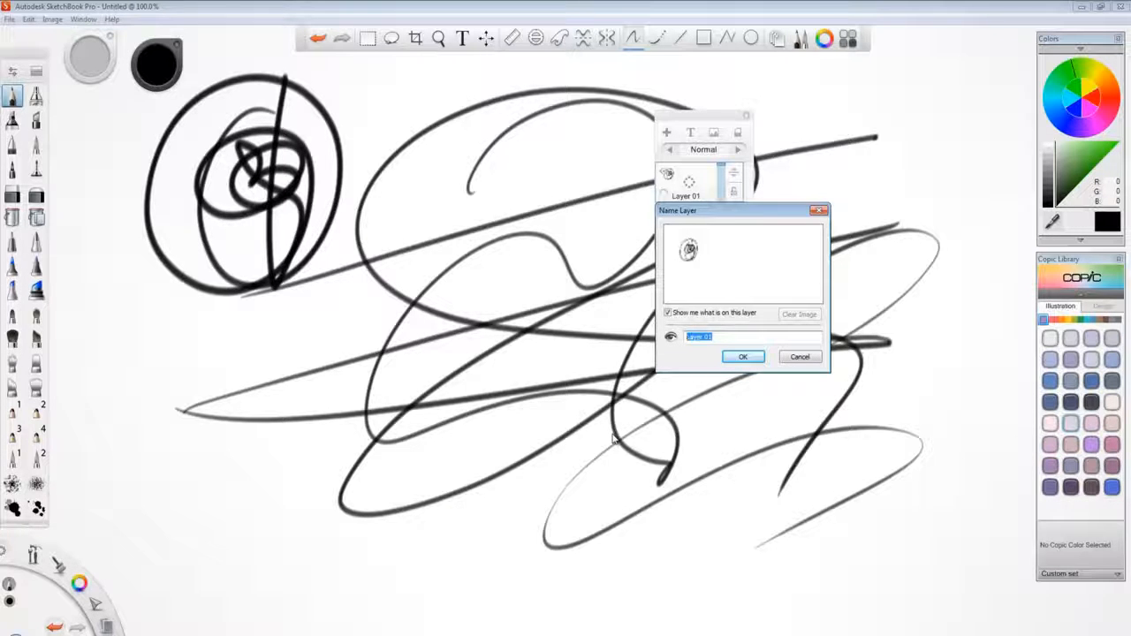
{"action": "left_click", "coordinate": [734, 239]}
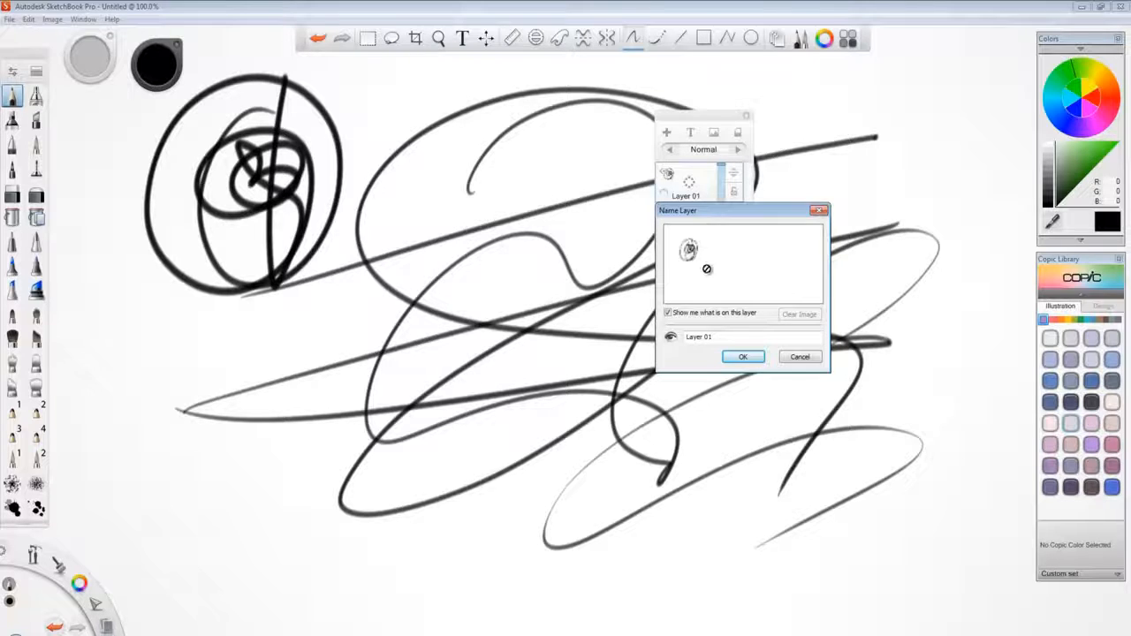
{"action": "left_click", "coordinate": [746, 315]}
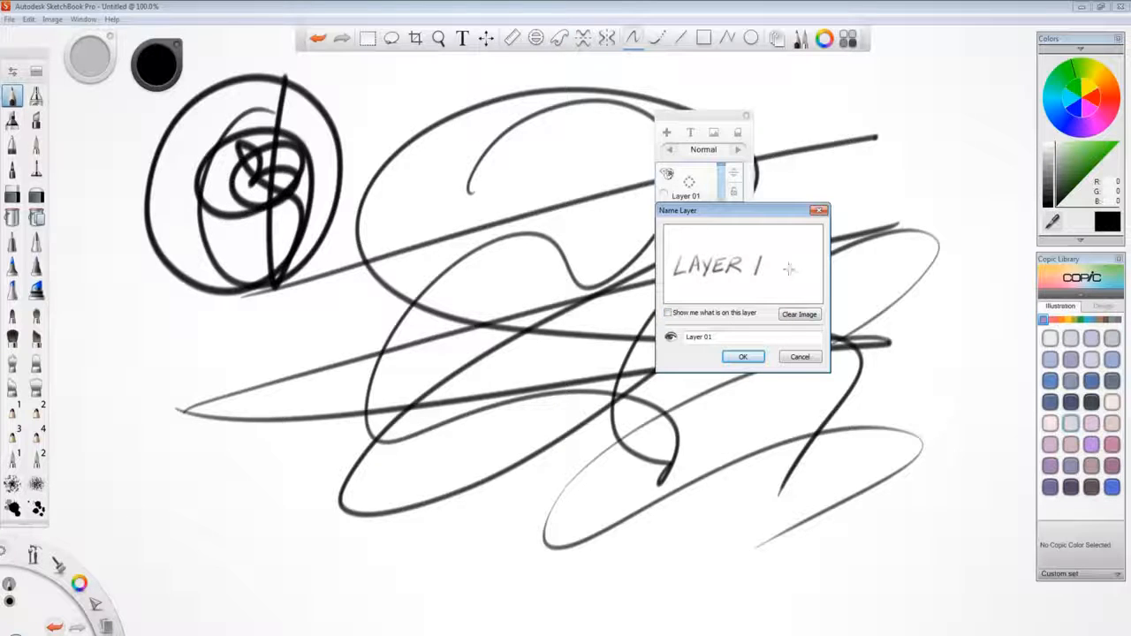
Clear the handwritten picture of Layer 01, draw new lettering in its place, and apply it
{"action": "left_click", "coordinate": [799, 314]}
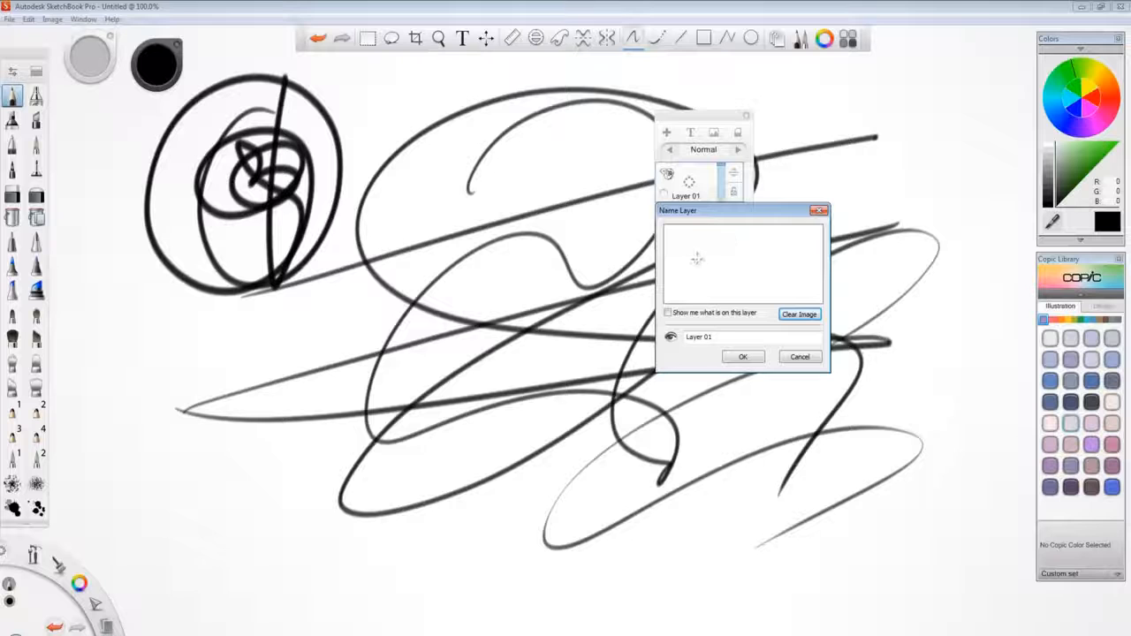
{"action": "mouse_move", "coordinate": [704, 240]}
{"action": "left_mouse_down"}
{"action": "mouse_move", "coordinate": [707, 282]}
{"action": "mouse_move", "coordinate": [716, 254]}
{"action": "mouse_move", "coordinate": [771, 249]}
{"action": "left_mouse_up"}
{"action": "left_click", "coordinate": [742, 356]}
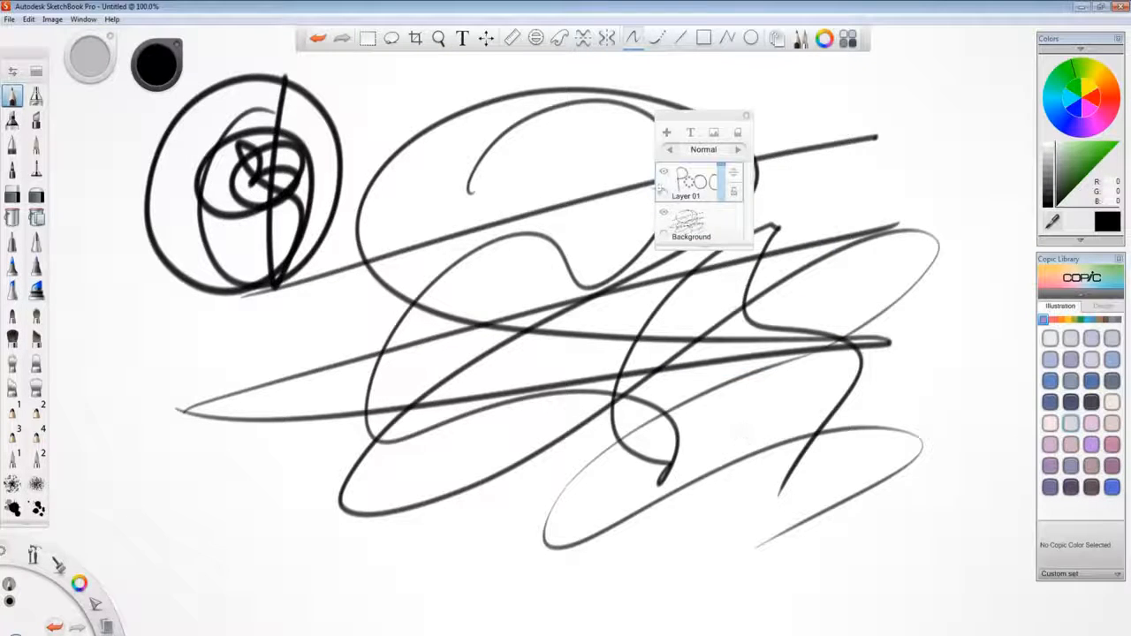
Delete Layer 01 and move the layer palette next to the Colors palette
{"action": "left_click", "coordinate": [707, 184]}
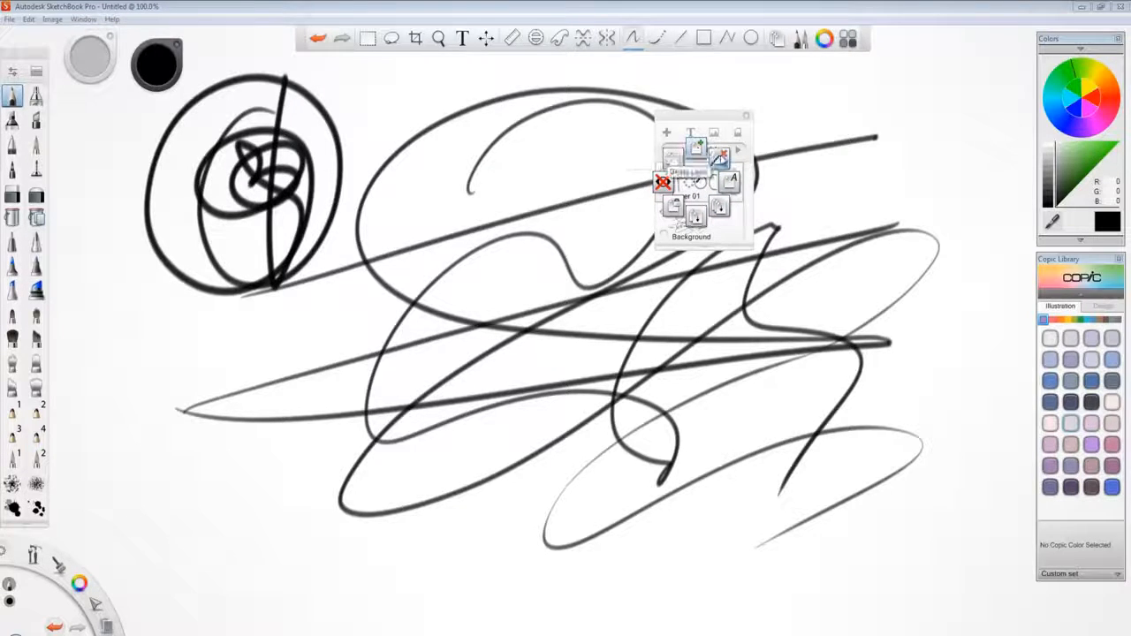
{"action": "left_click", "coordinate": [721, 157]}
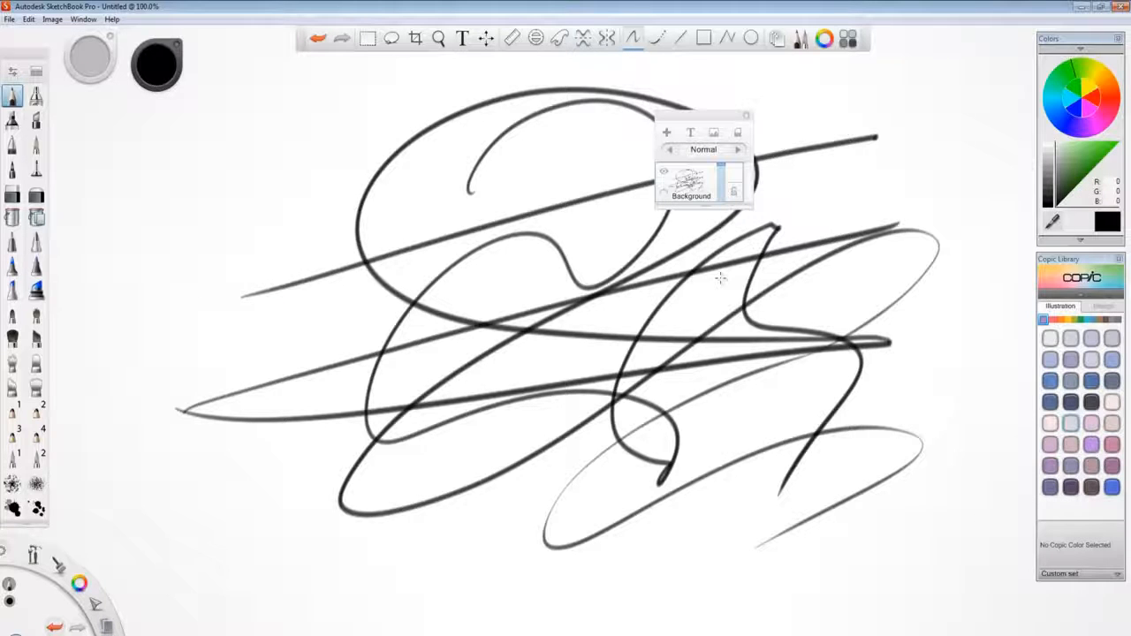
{"action": "left_click_drag", "start_coordinate": [688, 131], "coordinate": [950, 120]}
{"action": "left_click", "coordinate": [951, 119]}
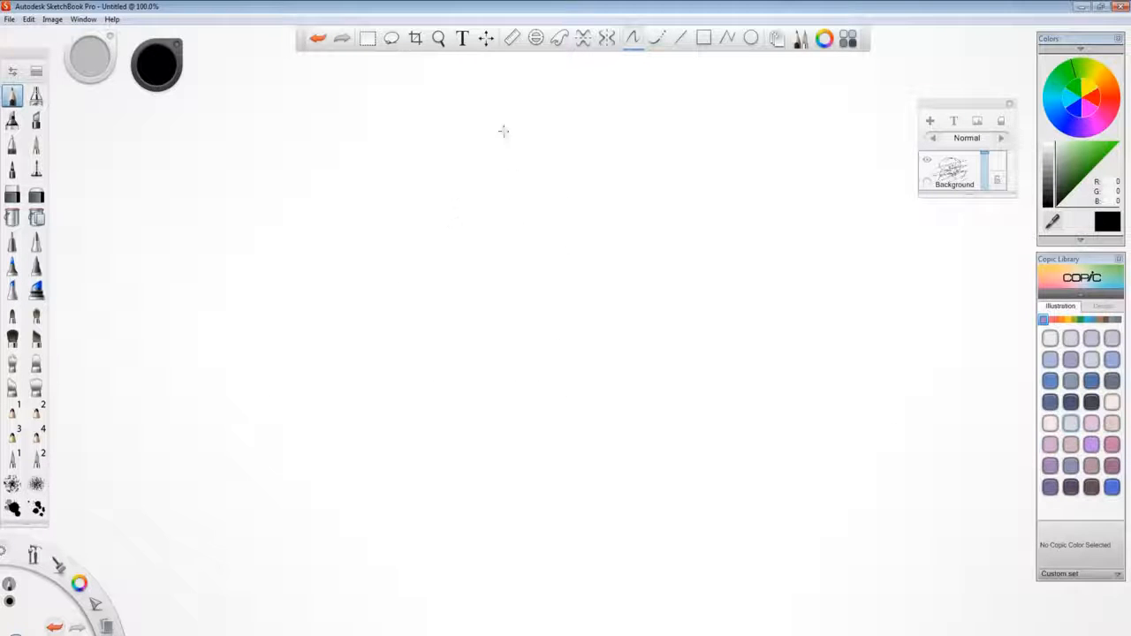
Sketch a rough head, neck and shoulders figure in the middle of the canvas, and clear the canvas
{"action": "mouse_move", "coordinate": [504, 131]}
{"action": "left_mouse_down"}
{"action": "mouse_move", "coordinate": [560, 132]}
{"action": "mouse_move", "coordinate": [502, 299]}
{"action": "mouse_move", "coordinate": [556, 190]}
{"action": "mouse_move", "coordinate": [464, 227]}
{"action": "mouse_move", "coordinate": [482, 93]}
{"action": "mouse_move", "coordinate": [537, 307]}
{"action": "mouse_move", "coordinate": [633, 313]}
{"action": "mouse_move", "coordinate": [613, 379]}
{"action": "mouse_move", "coordinate": [662, 379]}
{"action": "mouse_move", "coordinate": [683, 471]}
{"action": "mouse_move", "coordinate": [661, 458]}
{"action": "mouse_move", "coordinate": [500, 522]}
{"action": "mouse_move", "coordinate": [521, 563]}
{"action": "left_mouse_up"}
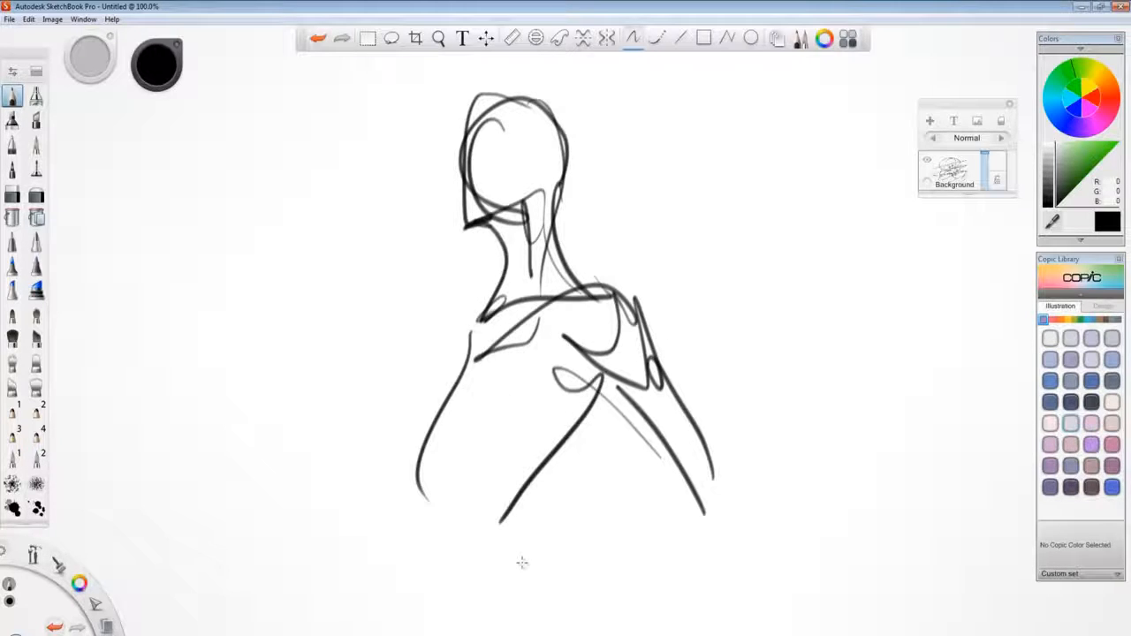
{"action": "key", "text": "Delete"}
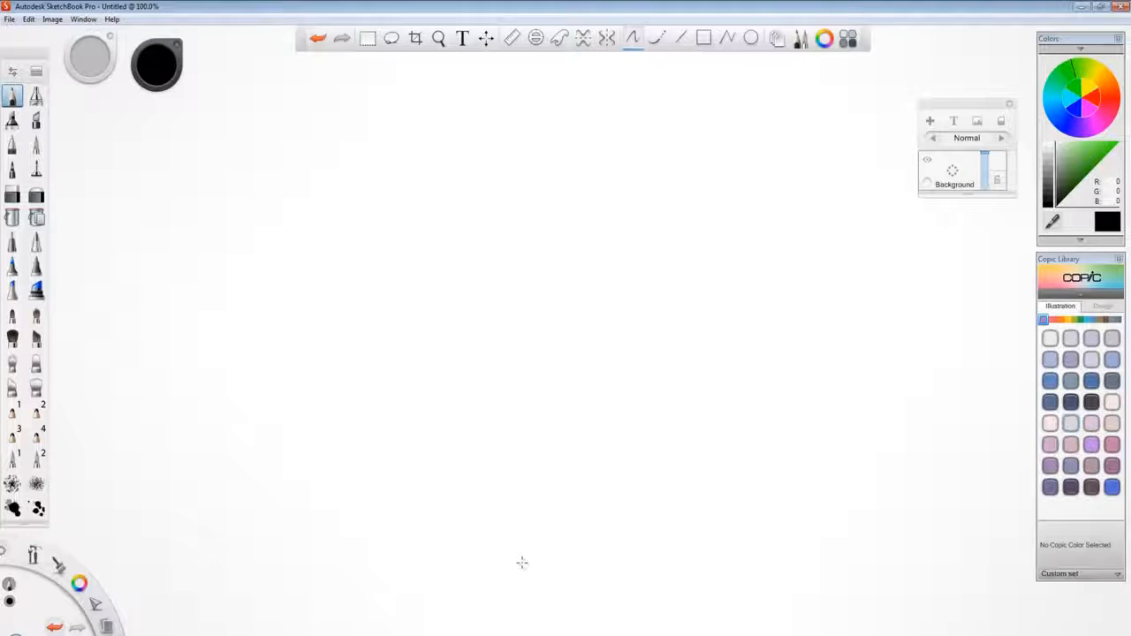
Browse the full brush library from Smudge up to Basic and look through the Copic Library's Illustration color families
{"action": "left_click", "coordinate": [36, 71]}
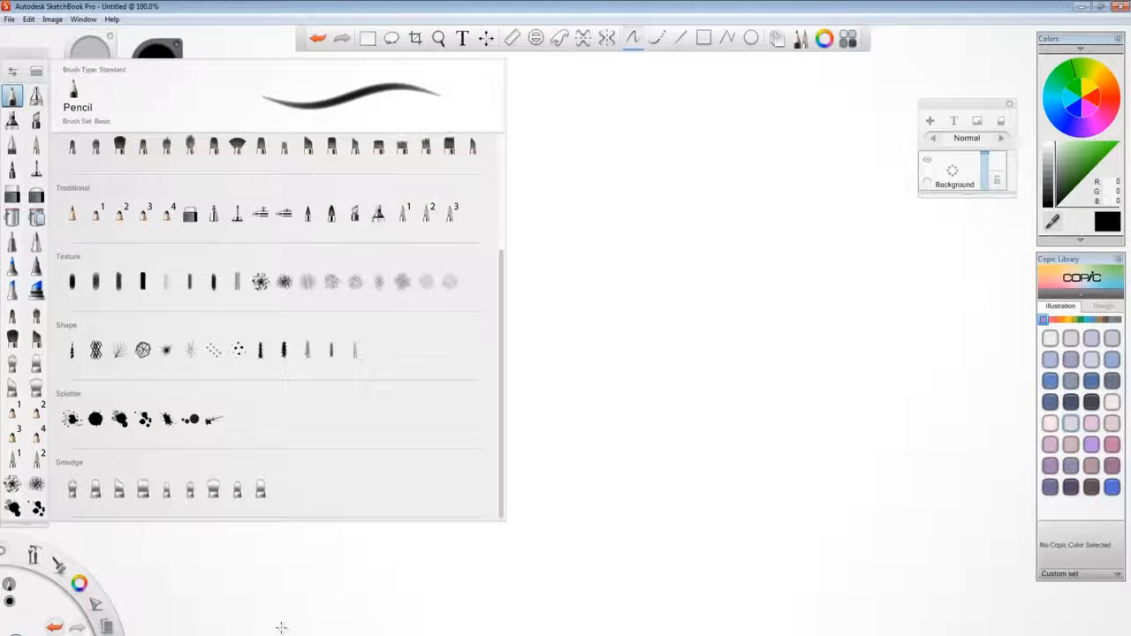
{"action": "left_click_drag", "start_coordinate": [499, 338], "coordinate": [501, 159]}
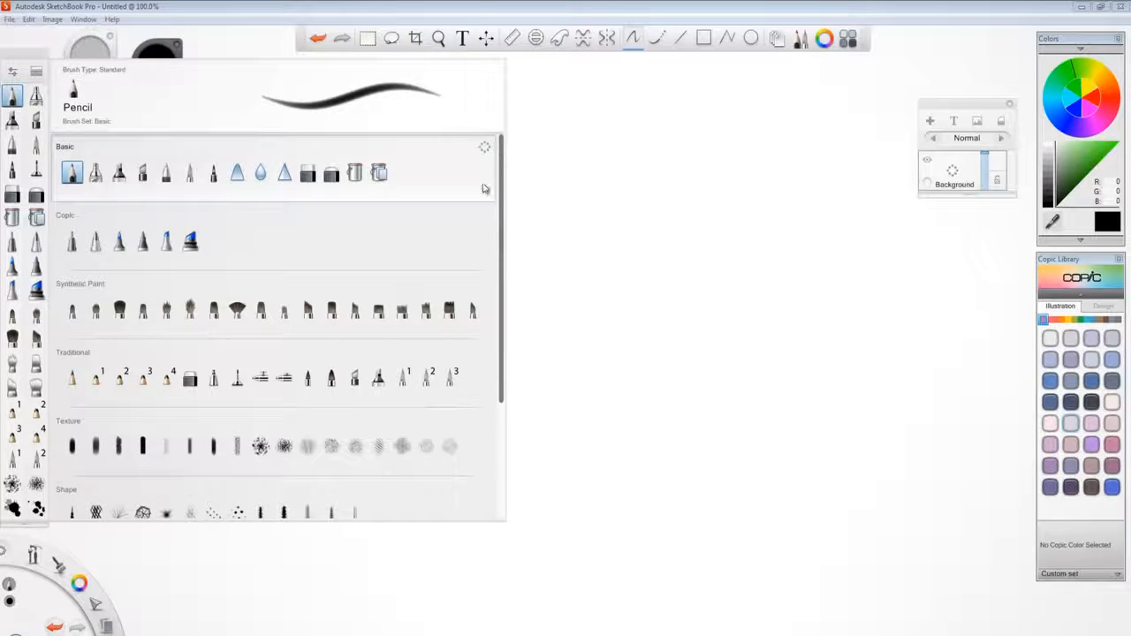
{"action": "left_click", "coordinate": [36, 71]}
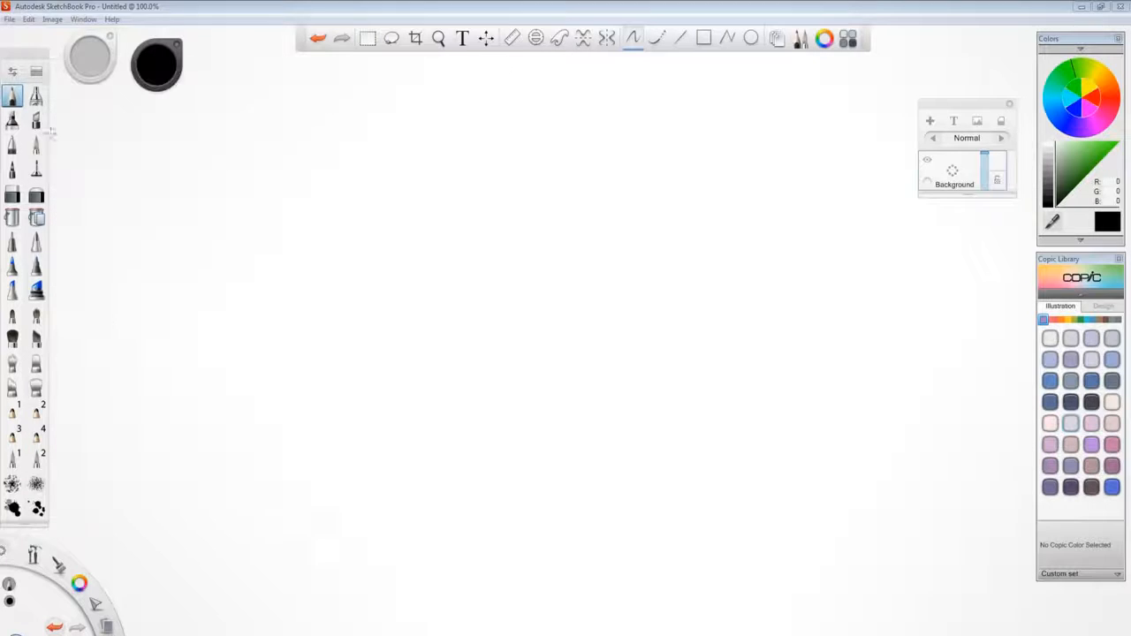
{"action": "left_click", "coordinate": [38, 73]}
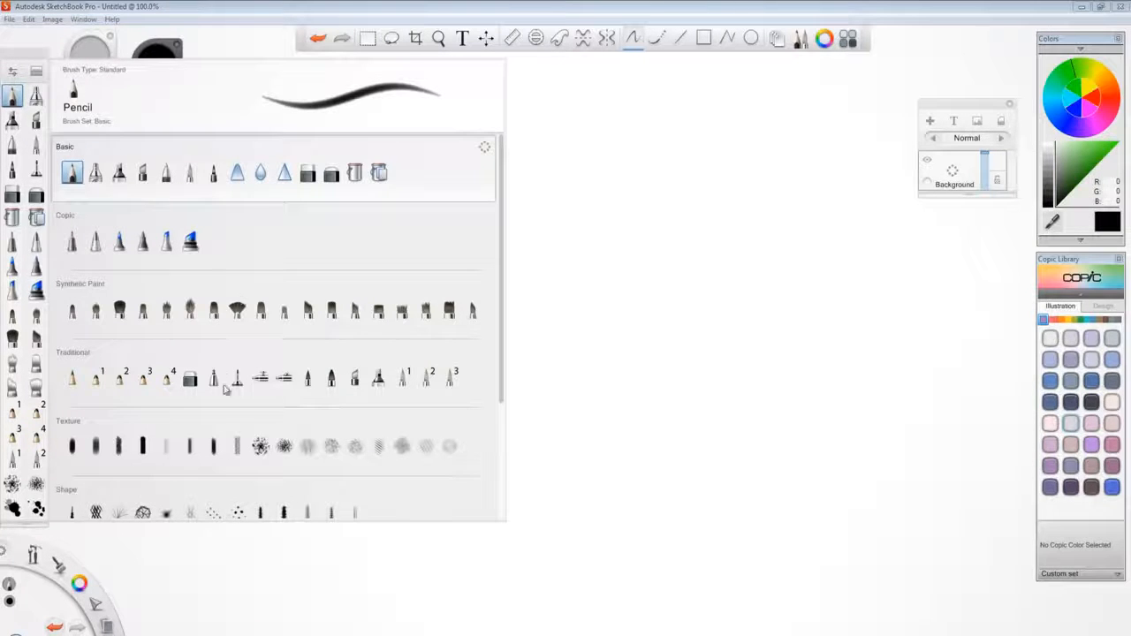
{"action": "left_click", "coordinate": [37, 71]}
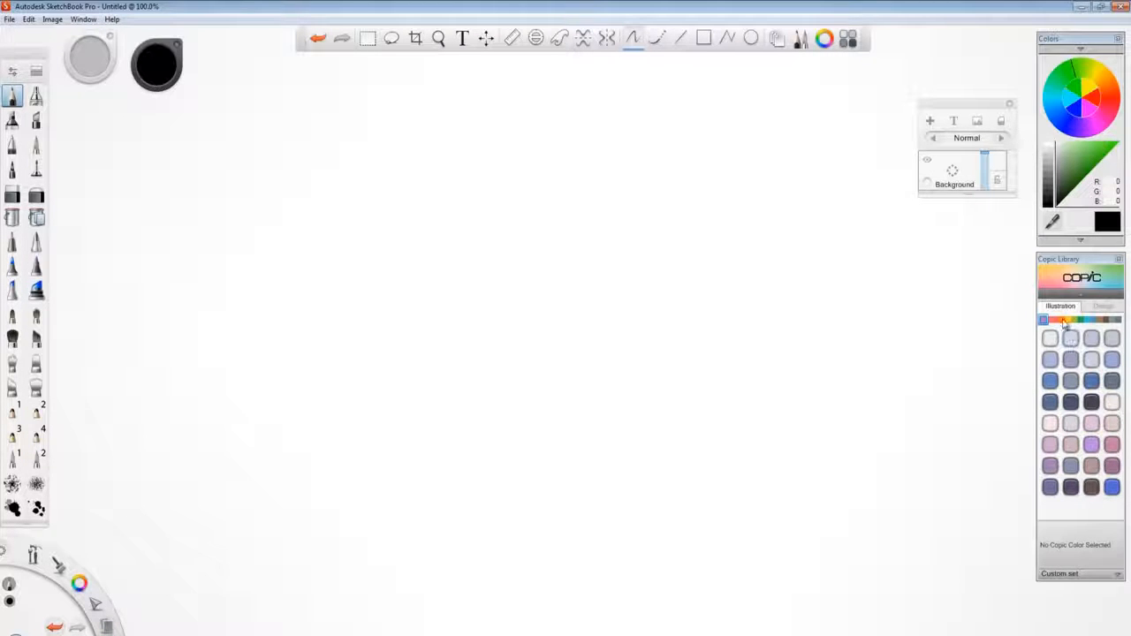
{"action": "left_click_drag", "start_coordinate": [1063, 324], "coordinate": [1119, 332]}
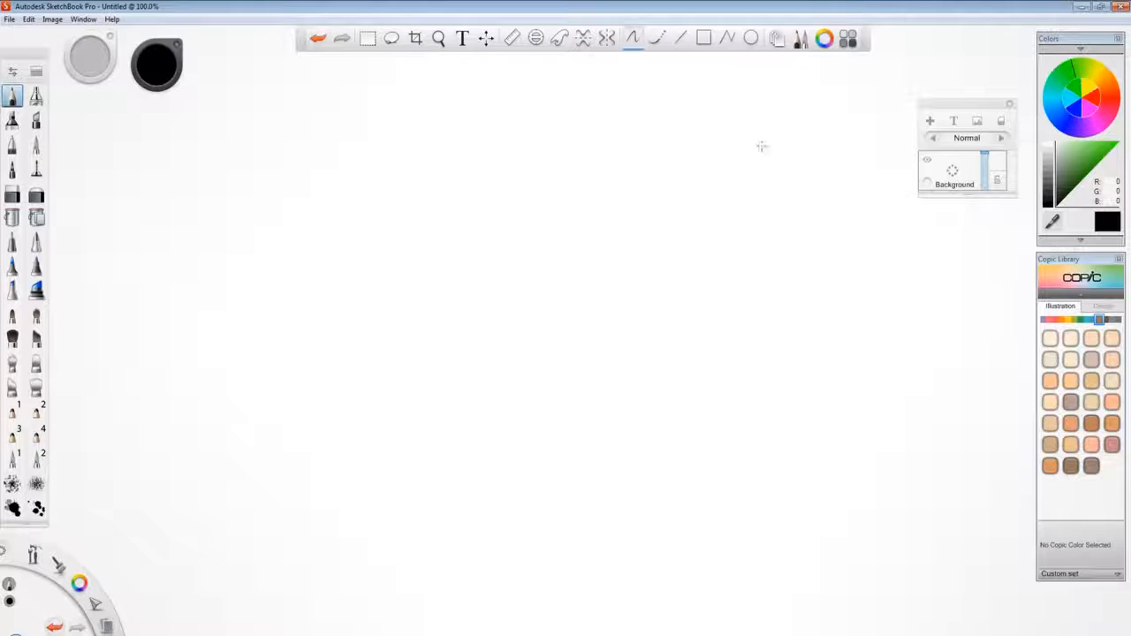
Turn on both symmetry axes and draw a looping four-way mirrored ornament with long arms around the canvas center
{"action": "left_click", "coordinate": [583, 38]}
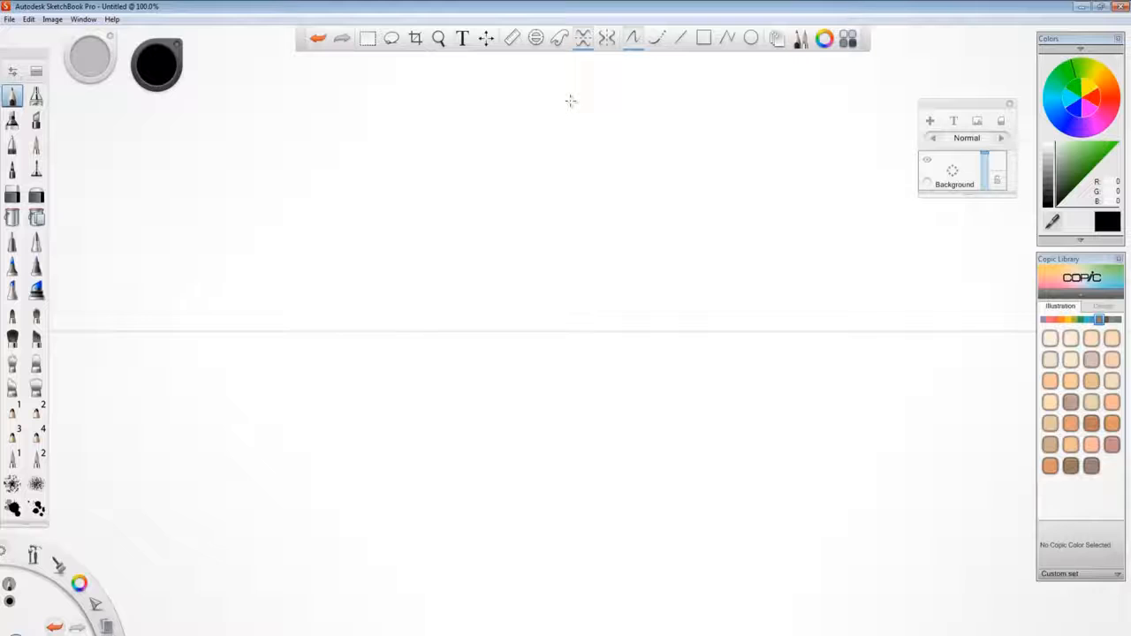
{"action": "left_click", "coordinate": [583, 38]}
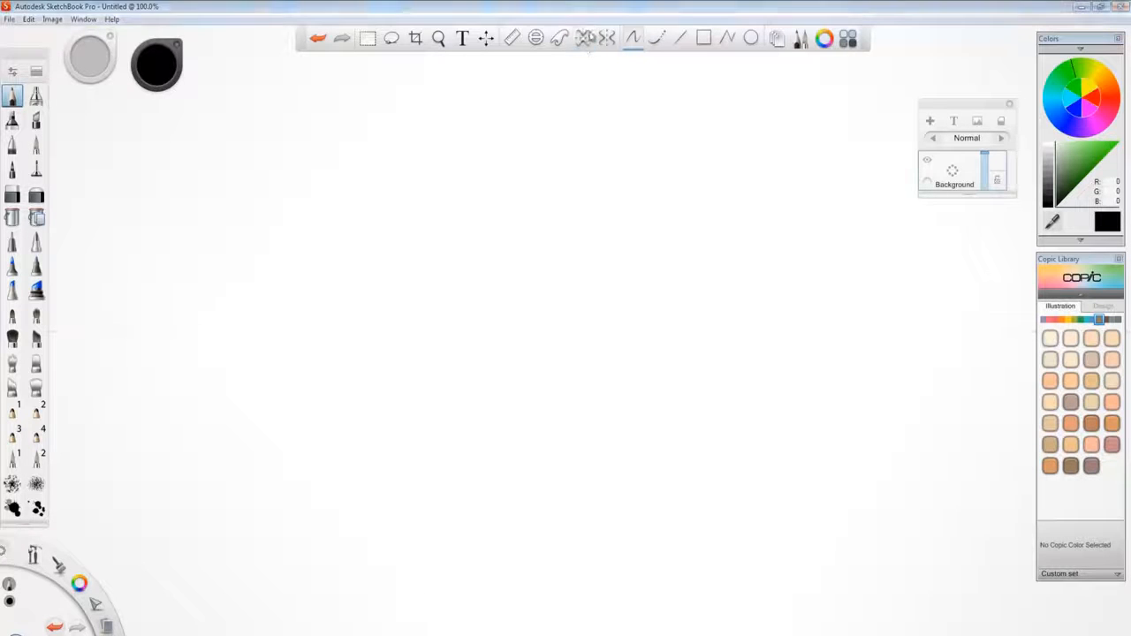
{"action": "left_click", "coordinate": [583, 38]}
{"action": "left_click", "coordinate": [606, 38]}
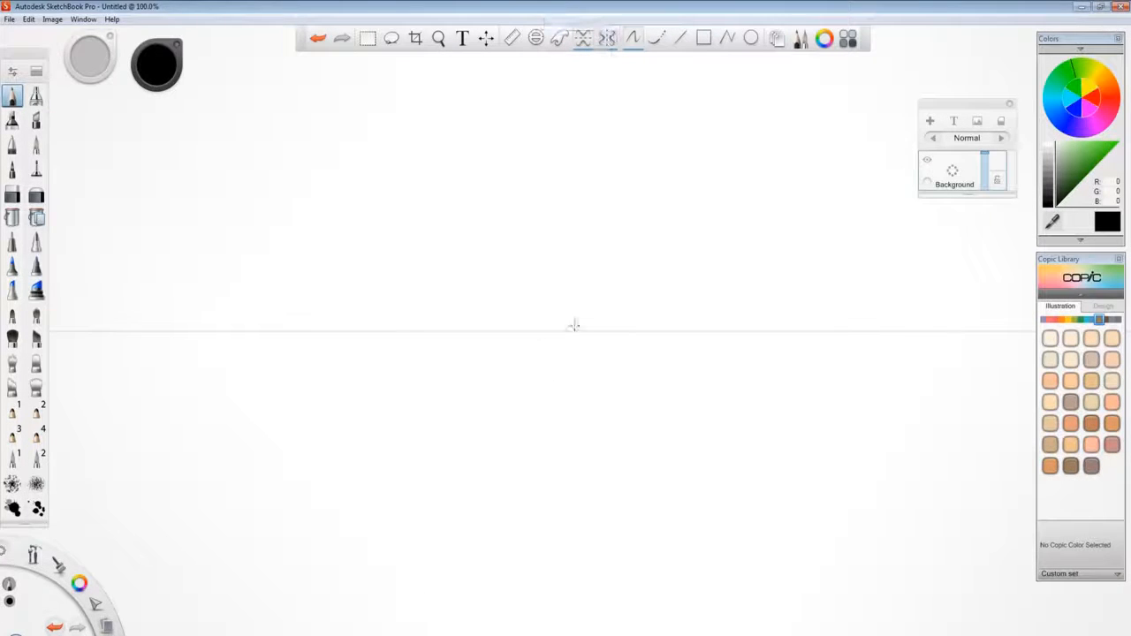
{"action": "mouse_move", "coordinate": [562, 322]}
{"action": "left_mouse_down"}
{"action": "mouse_move", "coordinate": [515, 235]}
{"action": "mouse_move", "coordinate": [477, 324]}
{"action": "mouse_move", "coordinate": [491, 359]}
{"action": "mouse_move", "coordinate": [523, 258]}
{"action": "mouse_move", "coordinate": [548, 389]}
{"action": "mouse_move", "coordinate": [557, 265]}
{"action": "mouse_move", "coordinate": [533, 167]}
{"action": "mouse_move", "coordinate": [543, 106]}
{"action": "mouse_move", "coordinate": [534, 207]}
{"action": "mouse_move", "coordinate": [552, 265]}
{"action": "mouse_move", "coordinate": [686, 324]}
{"action": "mouse_move", "coordinate": [711, 353]}
{"action": "mouse_move", "coordinate": [757, 303]}
{"action": "mouse_move", "coordinate": [873, 324]}
{"action": "mouse_move", "coordinate": [883, 359]}
{"action": "left_mouse_up"}
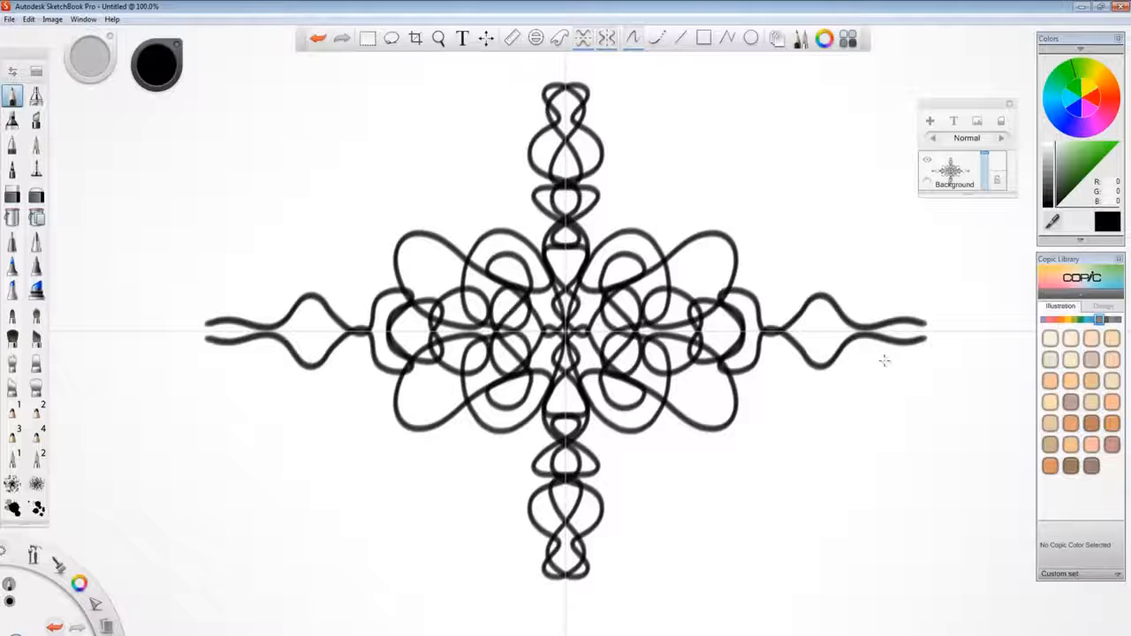
Add spirals around the ornament, one mirrored only left to right and two mirrored only top to bottom
{"action": "left_click", "coordinate": [606, 38]}
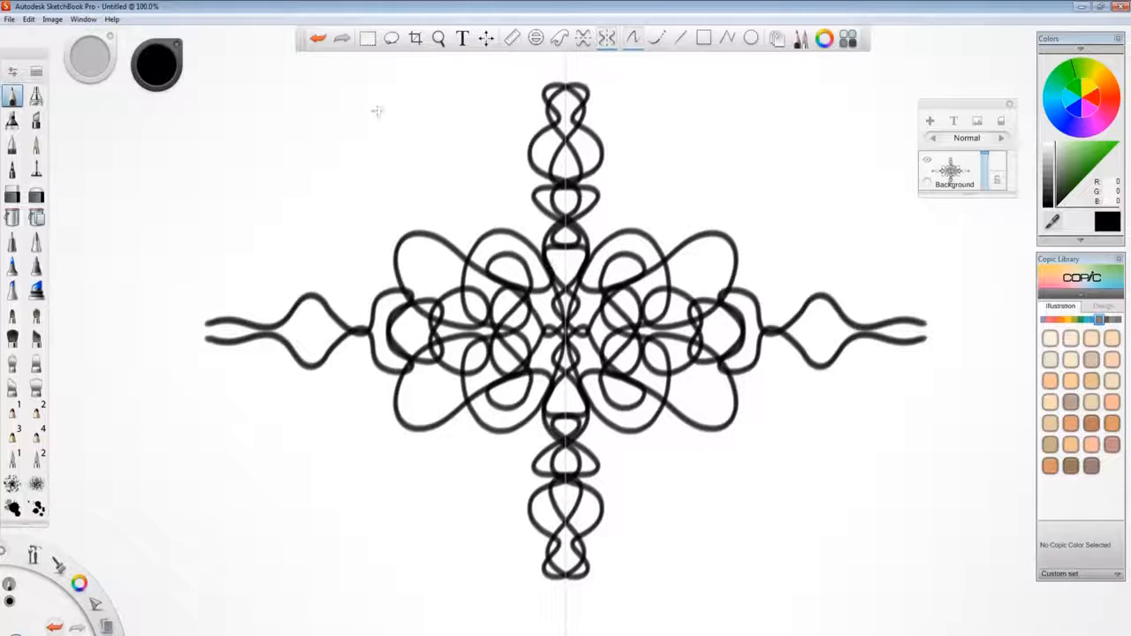
{"action": "mouse_move", "coordinate": [375, 112]}
{"action": "left_mouse_down"}
{"action": "mouse_move", "coordinate": [365, 170]}
{"action": "mouse_move", "coordinate": [448, 150]}
{"action": "mouse_move", "coordinate": [409, 155]}
{"action": "left_mouse_up"}
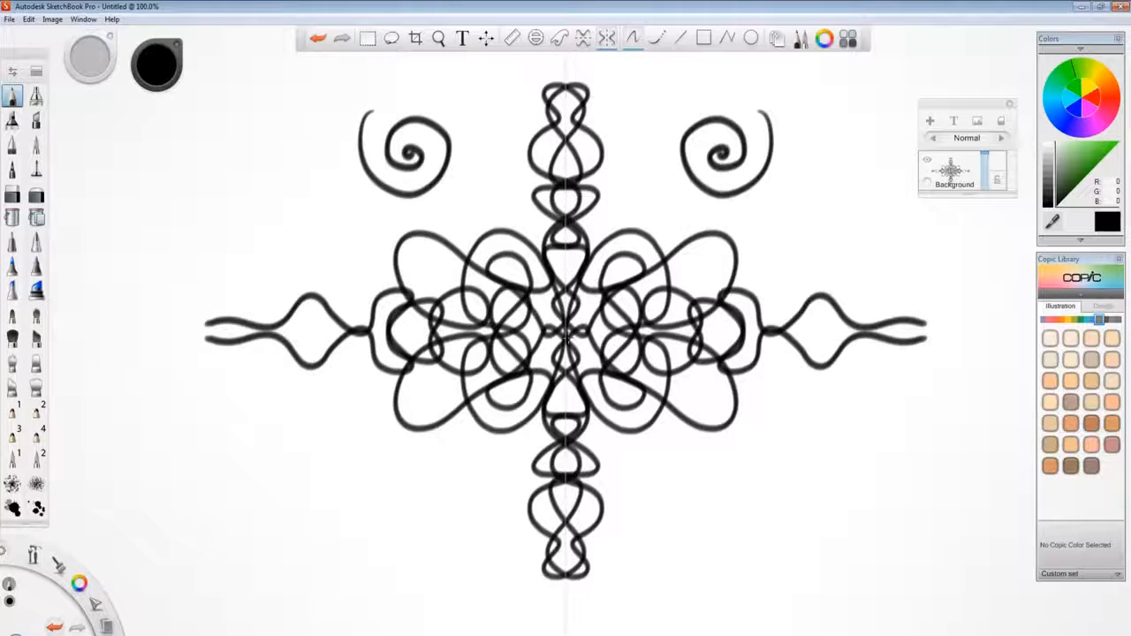
{"action": "left_click", "coordinate": [583, 38]}
{"action": "mouse_move", "coordinate": [465, 456]}
{"action": "left_mouse_down"}
{"action": "mouse_move", "coordinate": [505, 470]}
{"action": "mouse_move", "coordinate": [464, 505]}
{"action": "mouse_move", "coordinate": [484, 484]}
{"action": "left_mouse_up"}
{"action": "mouse_move", "coordinate": [664, 451]}
{"action": "left_mouse_down"}
{"action": "mouse_move", "coordinate": [682, 497]}
{"action": "mouse_move", "coordinate": [661, 485]}
{"action": "mouse_move", "coordinate": [673, 491]}
{"action": "left_mouse_up"}
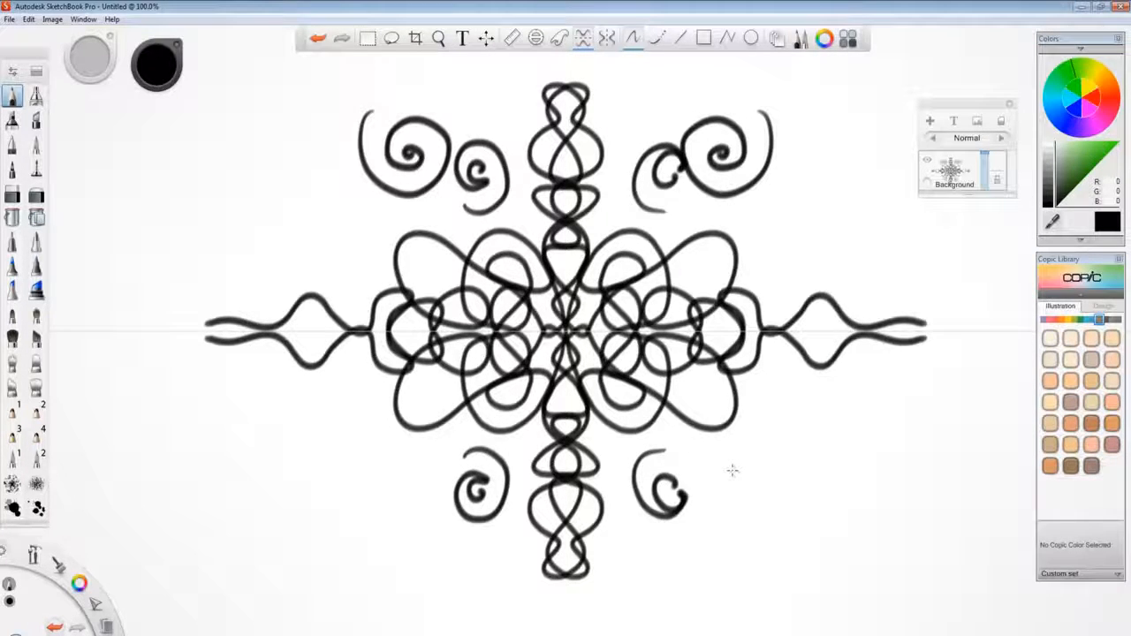
Clear the canvas and, with both symmetry axes on, draw a four-petal motif with small inner details at the center
{"action": "key", "text": "Delete"}
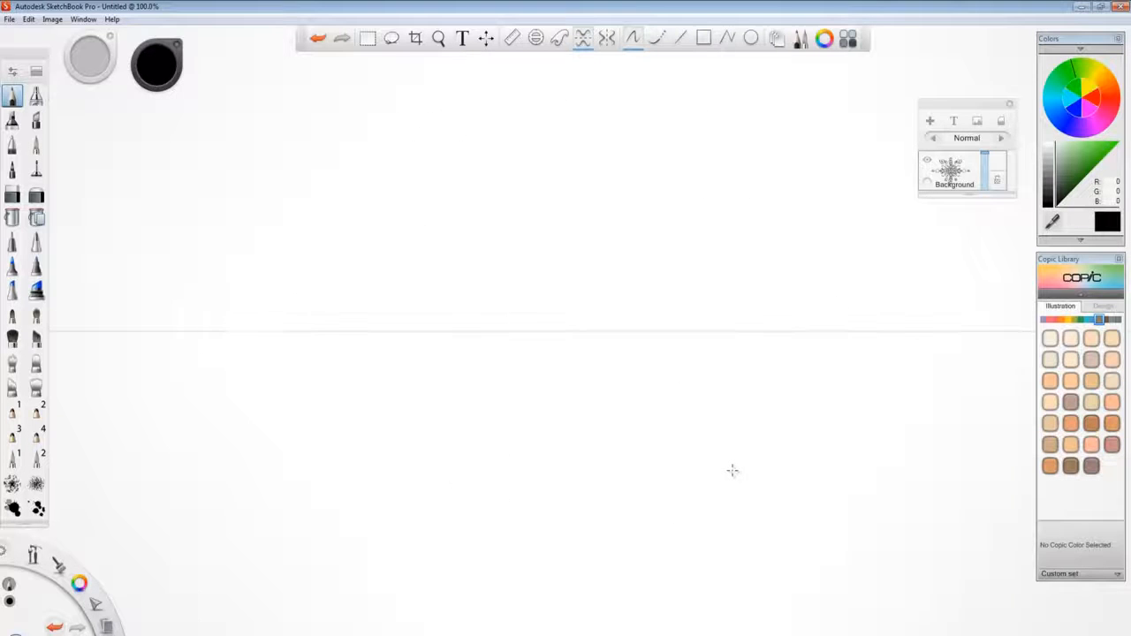
{"action": "left_click", "coordinate": [607, 38]}
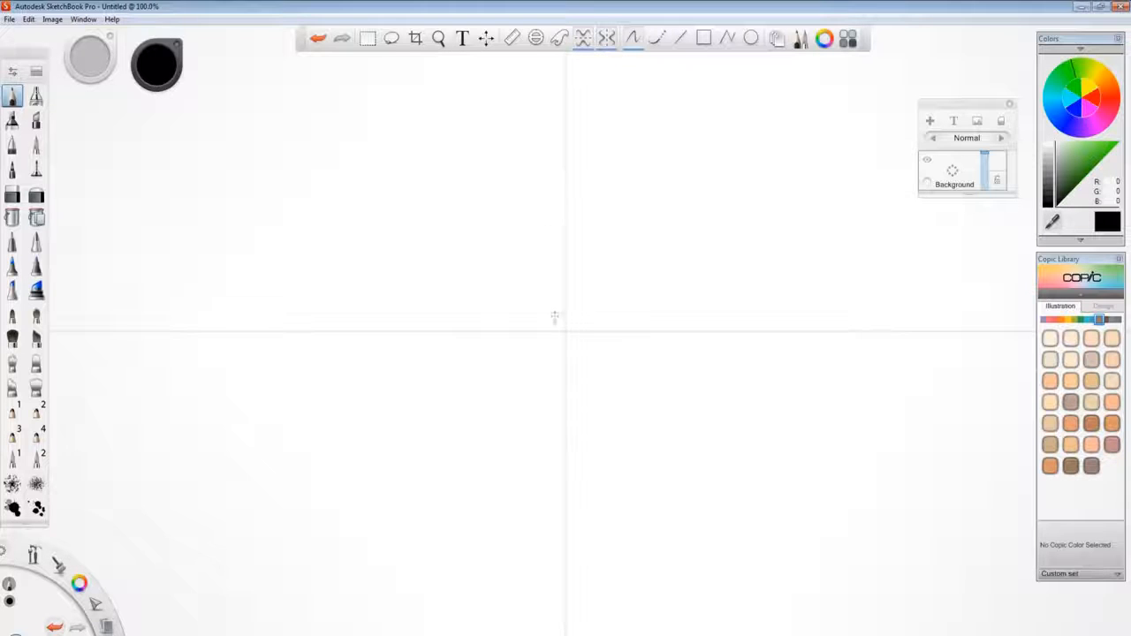
{"action": "mouse_move", "coordinate": [561, 329]}
{"action": "left_mouse_down"}
{"action": "mouse_move", "coordinate": [556, 300]}
{"action": "mouse_move", "coordinate": [552, 325]}
{"action": "mouse_move", "coordinate": [542, 315]}
{"action": "mouse_move", "coordinate": [562, 321]}
{"action": "left_mouse_up"}
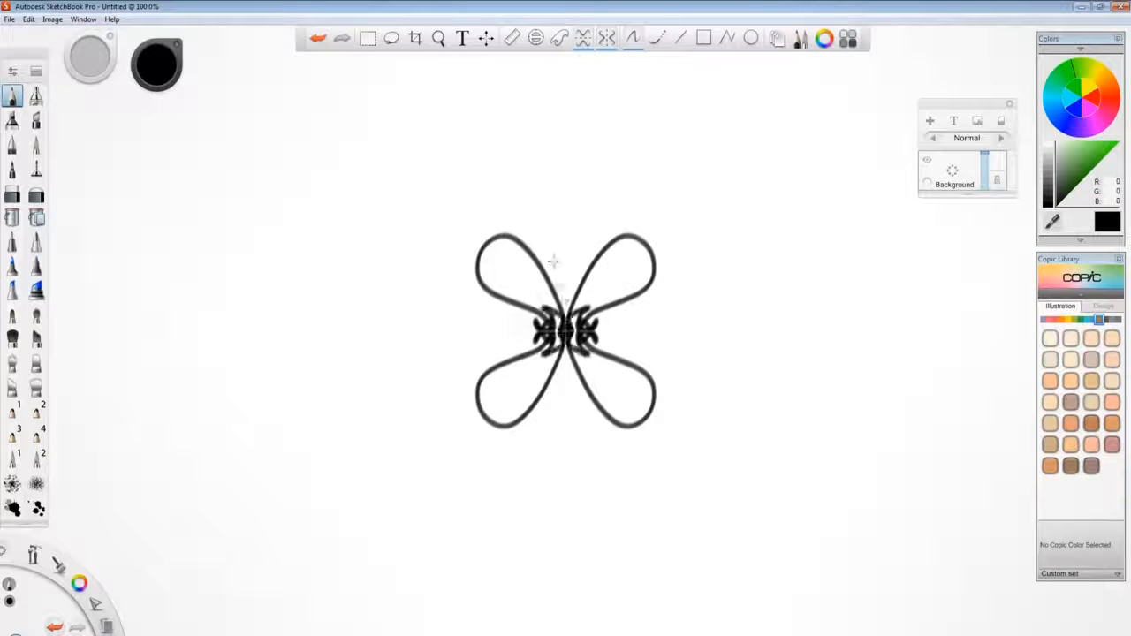
{"action": "mouse_move", "coordinate": [553, 261]}
{"action": "left_mouse_down"}
{"action": "mouse_move", "coordinate": [555, 281]}
{"action": "mouse_move", "coordinate": [541, 252]}
{"action": "mouse_move", "coordinate": [554, 240]}
{"action": "left_mouse_up"}
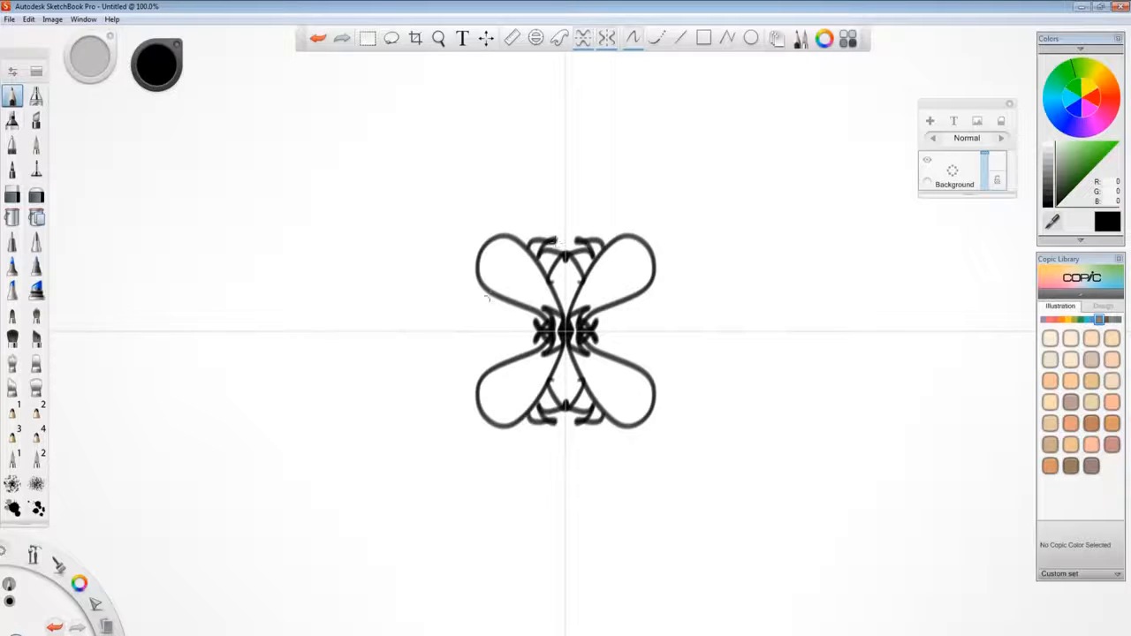
{"action": "mouse_move", "coordinate": [485, 298]}
{"action": "left_mouse_down"}
{"action": "mouse_move", "coordinate": [481, 363]}
{"action": "mouse_move", "coordinate": [499, 301]}
{"action": "mouse_move", "coordinate": [508, 332]}
{"action": "mouse_move", "coordinate": [522, 326]}
{"action": "left_mouse_up"}
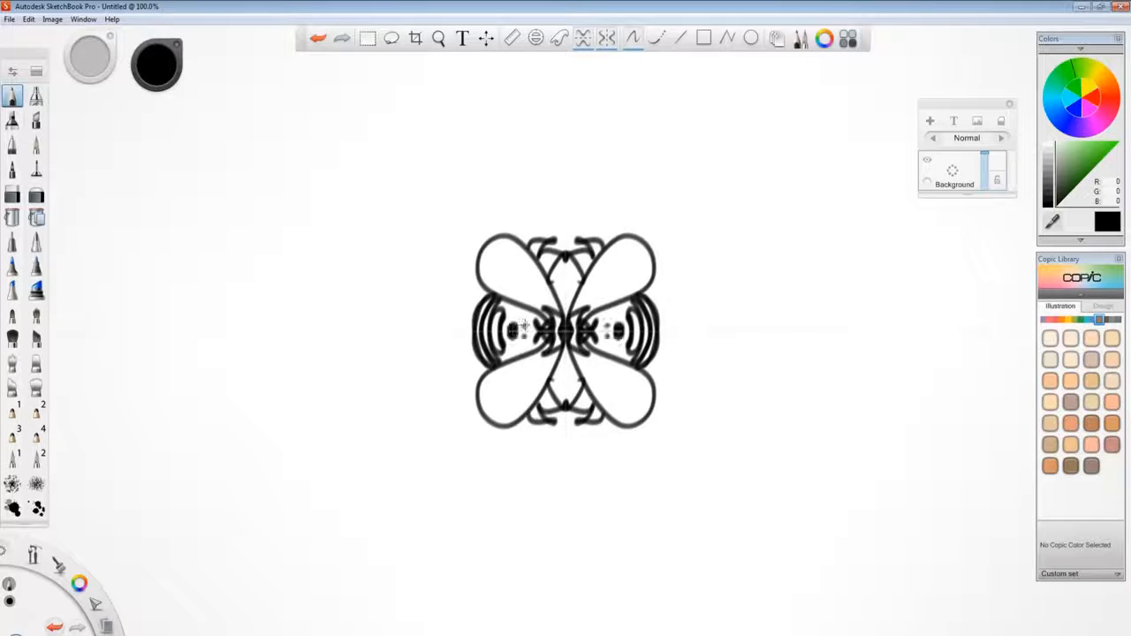
Extend the mirrored motif outward with loops, spikes, side arms and long web-like curves joining them
{"action": "mouse_move", "coordinate": [482, 240]}
{"action": "left_mouse_down"}
{"action": "mouse_move", "coordinate": [399, 171]}
{"action": "mouse_move", "coordinate": [513, 218]}
{"action": "mouse_move", "coordinate": [481, 208]}
{"action": "mouse_move", "coordinate": [497, 129]}
{"action": "mouse_move", "coordinate": [486, 110]}
{"action": "mouse_move", "coordinate": [513, 164]}
{"action": "mouse_move", "coordinate": [566, 124]}
{"action": "left_mouse_up"}
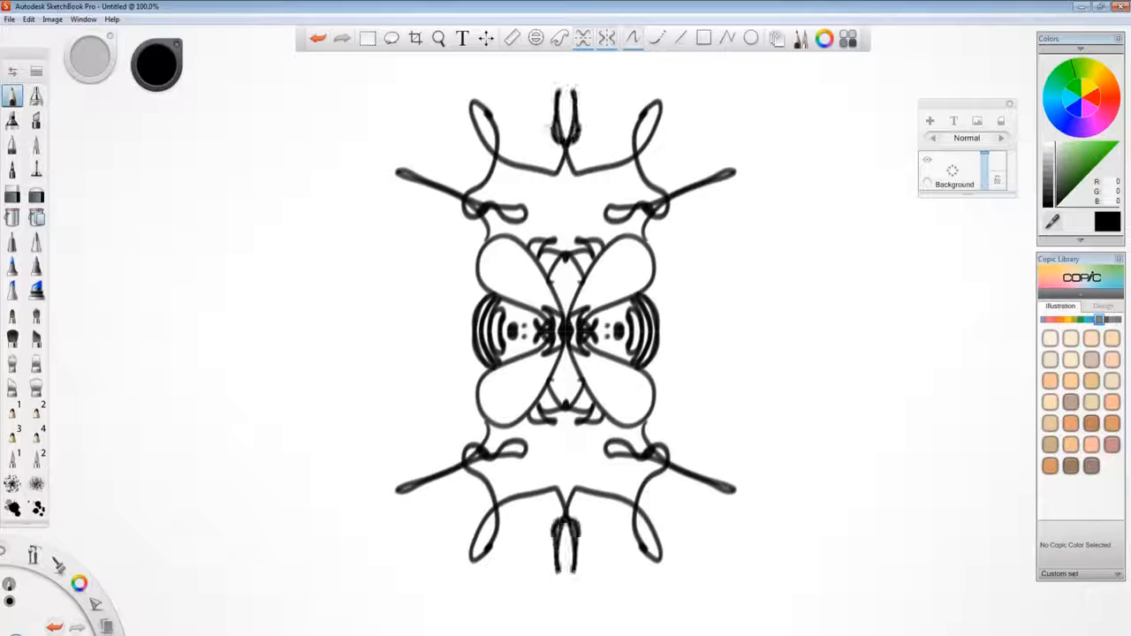
{"action": "mouse_move", "coordinate": [682, 272]}
{"action": "left_mouse_down"}
{"action": "mouse_move", "coordinate": [707, 389]}
{"action": "mouse_move", "coordinate": [801, 319]}
{"action": "mouse_move", "coordinate": [870, 349]}
{"action": "left_mouse_up"}
{"action": "mouse_move", "coordinate": [523, 170]}
{"action": "left_mouse_down"}
{"action": "mouse_move", "coordinate": [564, 236]}
{"action": "mouse_move", "coordinate": [598, 175]}
{"action": "mouse_move", "coordinate": [552, 183]}
{"action": "mouse_move", "coordinate": [565, 188]}
{"action": "mouse_move", "coordinate": [566, 237]}
{"action": "left_mouse_up"}
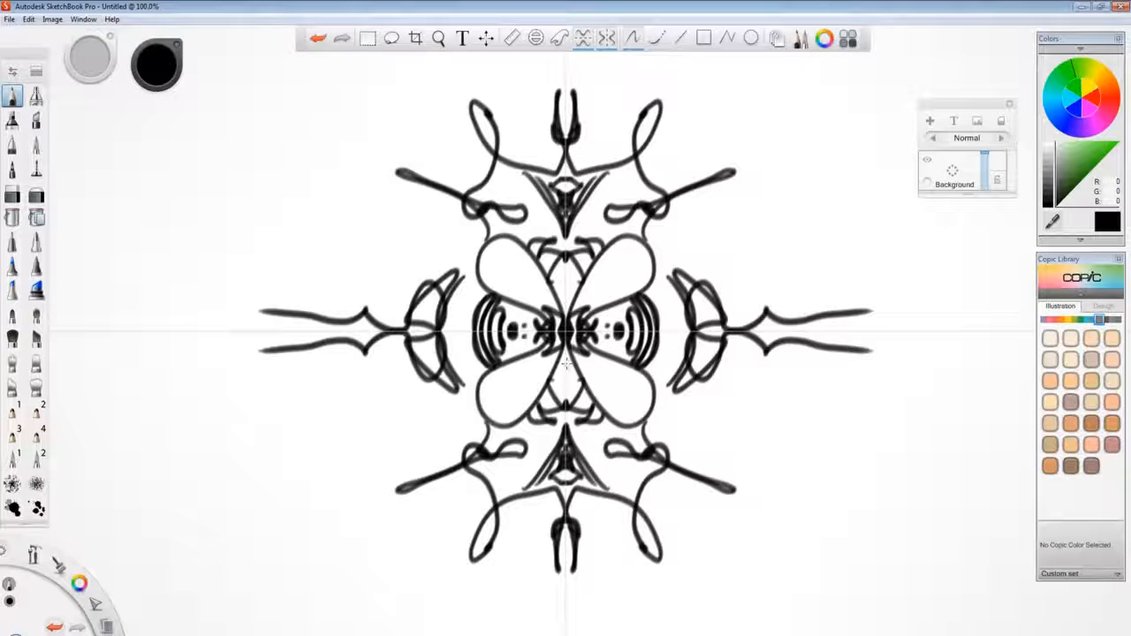
{"action": "mouse_move", "coordinate": [734, 172]}
{"action": "left_mouse_down"}
{"action": "mouse_move", "coordinate": [677, 239]}
{"action": "mouse_move", "coordinate": [675, 327]}
{"action": "left_mouse_up"}
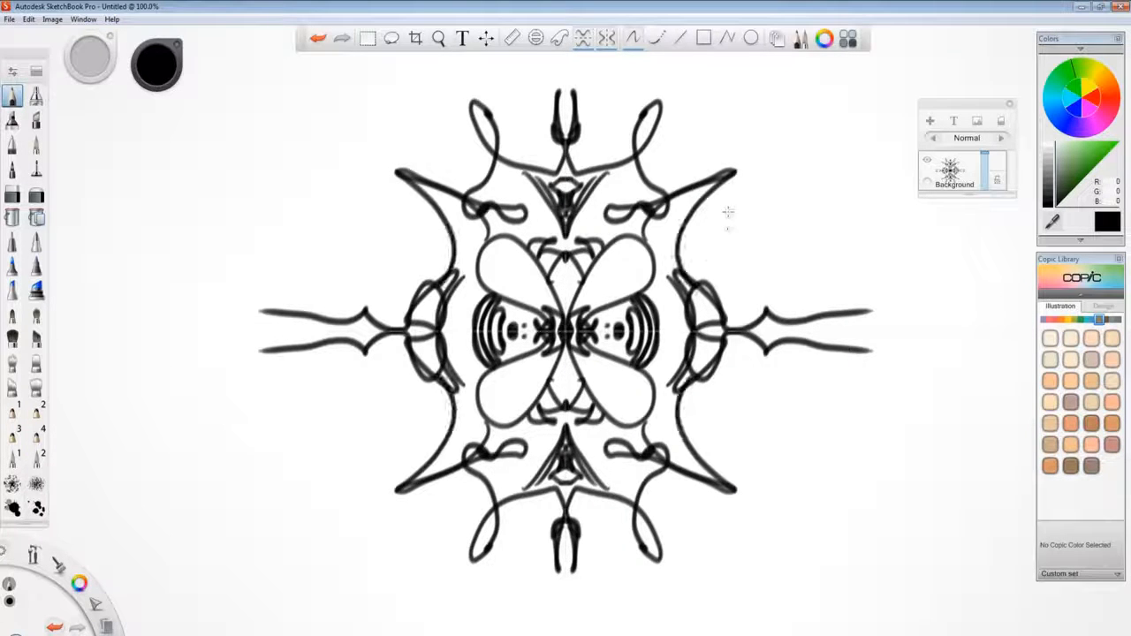
{"action": "mouse_move", "coordinate": [731, 173]}
{"action": "left_mouse_down"}
{"action": "mouse_move", "coordinate": [795, 321]}
{"action": "mouse_move", "coordinate": [918, 318]}
{"action": "left_mouse_up"}
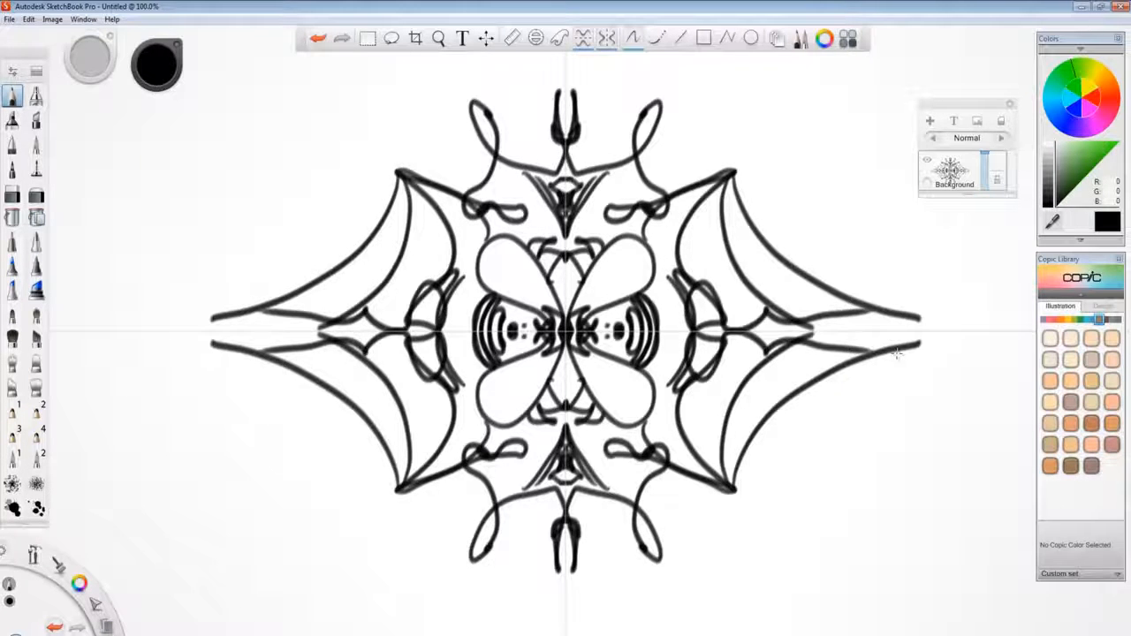
Clear the canvas and turn off both symmetry axes
{"action": "key", "text": "Delete"}
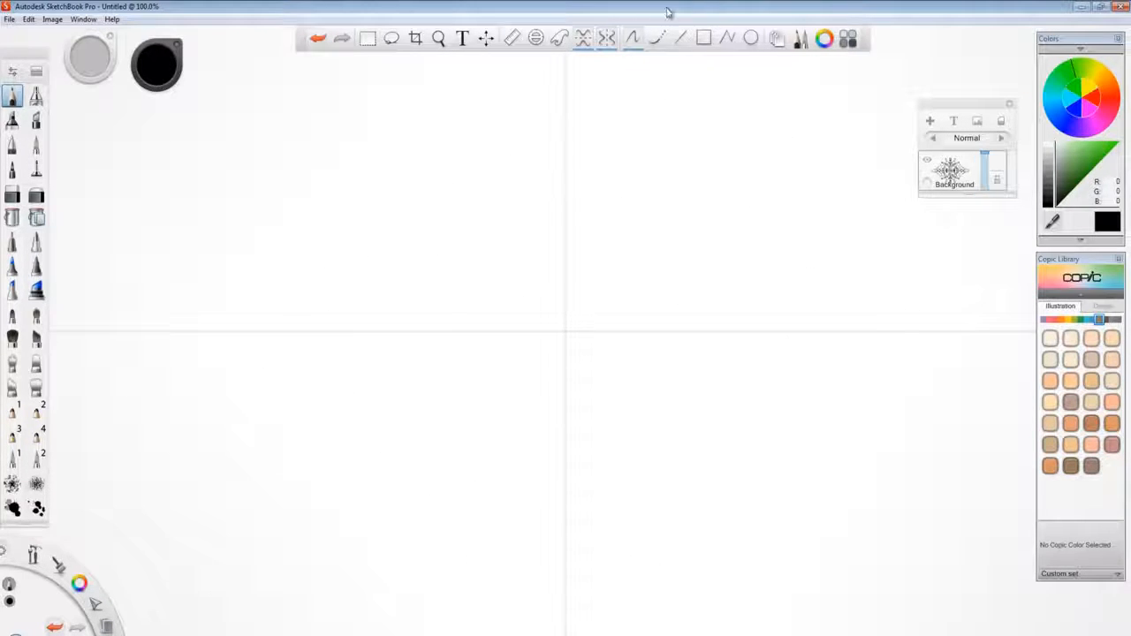
{"action": "left_click", "coordinate": [585, 37]}
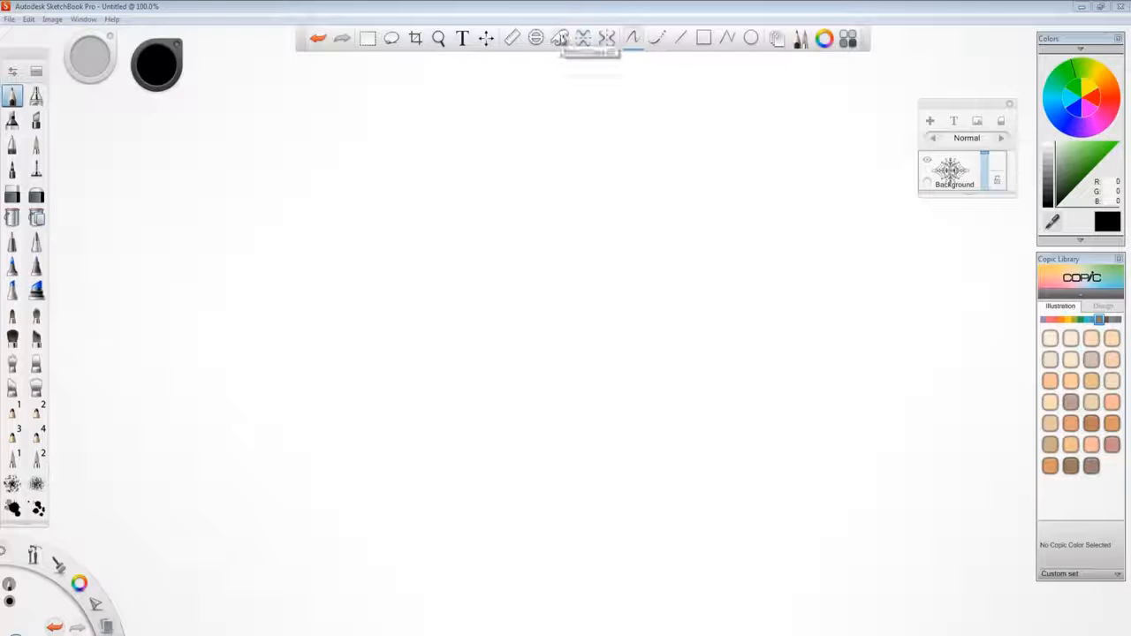
Show the French curve guide, rotate it about half a turn, and trace a long S-shaped stroke along its upper edge
{"action": "left_click", "coordinate": [560, 38]}
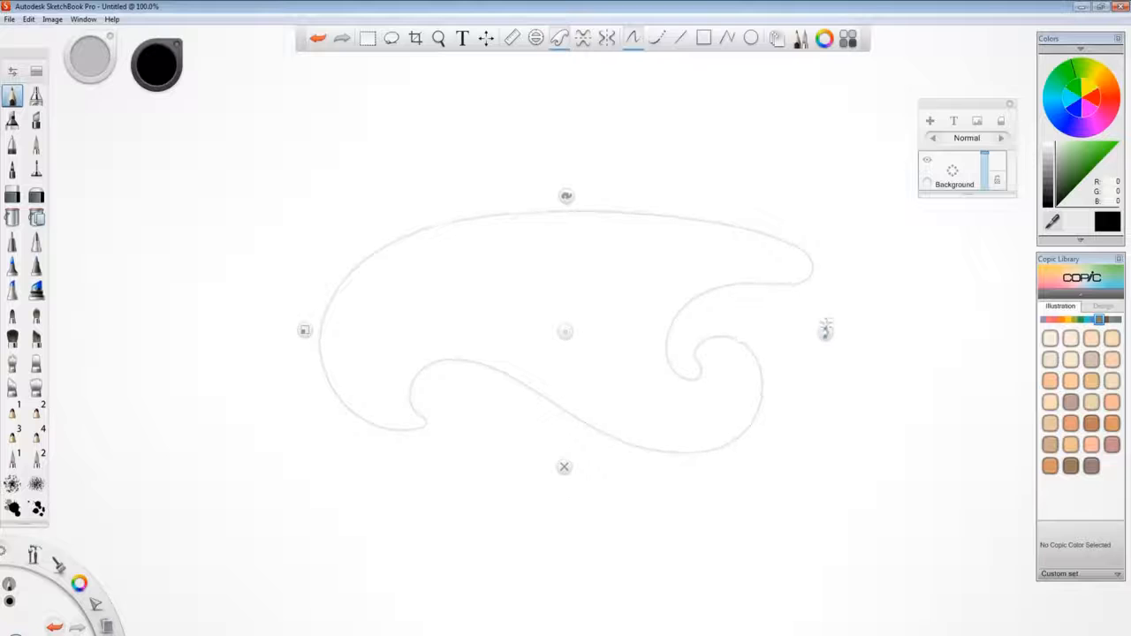
{"action": "left_click_drag", "start_coordinate": [825, 330], "coordinate": [464, 249]}
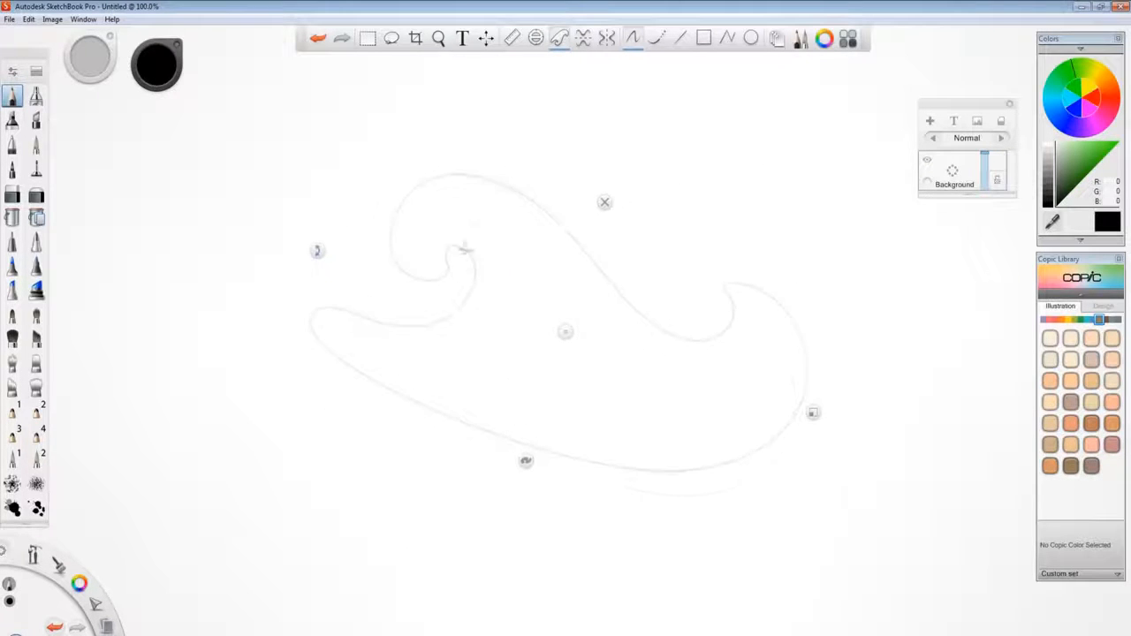
{"action": "mouse_move", "coordinate": [391, 239]}
{"action": "left_mouse_down"}
{"action": "mouse_move", "coordinate": [415, 182]}
{"action": "mouse_move", "coordinate": [532, 202]}
{"action": "mouse_move", "coordinate": [726, 286]}
{"action": "left_mouse_up"}
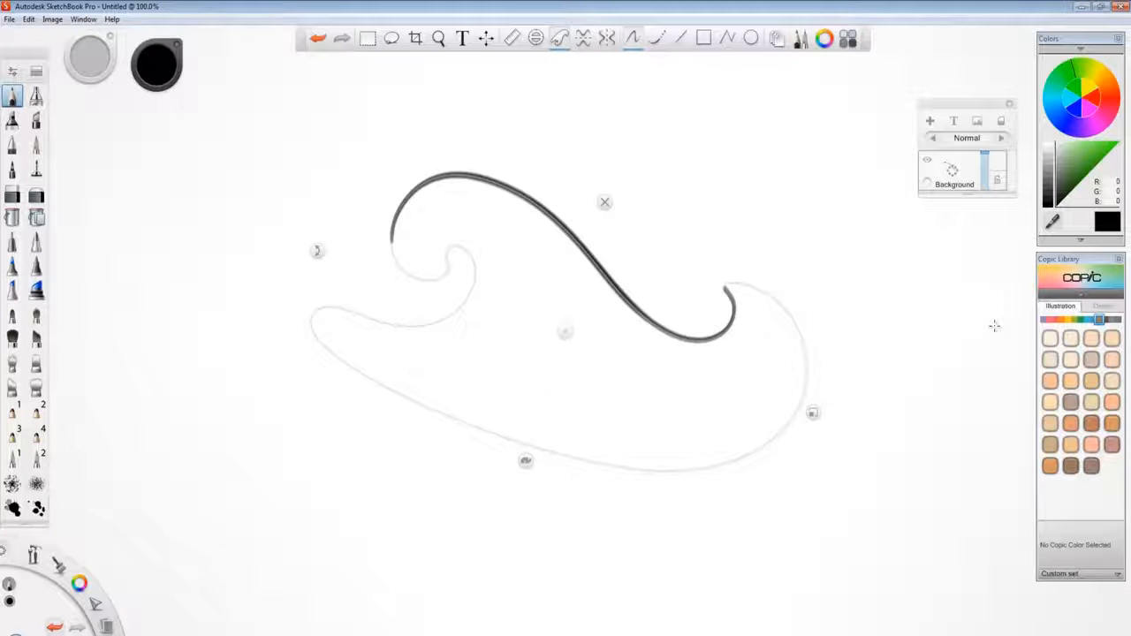
Shrink the French curve, move it to the lower end of the S-shaped stroke, and trace a short connecting arc along it
{"action": "mouse_move", "coordinate": [565, 331]}
{"action": "left_mouse_down"}
{"action": "mouse_move", "coordinate": [674, 232]}
{"action": "mouse_move", "coordinate": [613, 315]}
{"action": "left_mouse_up"}
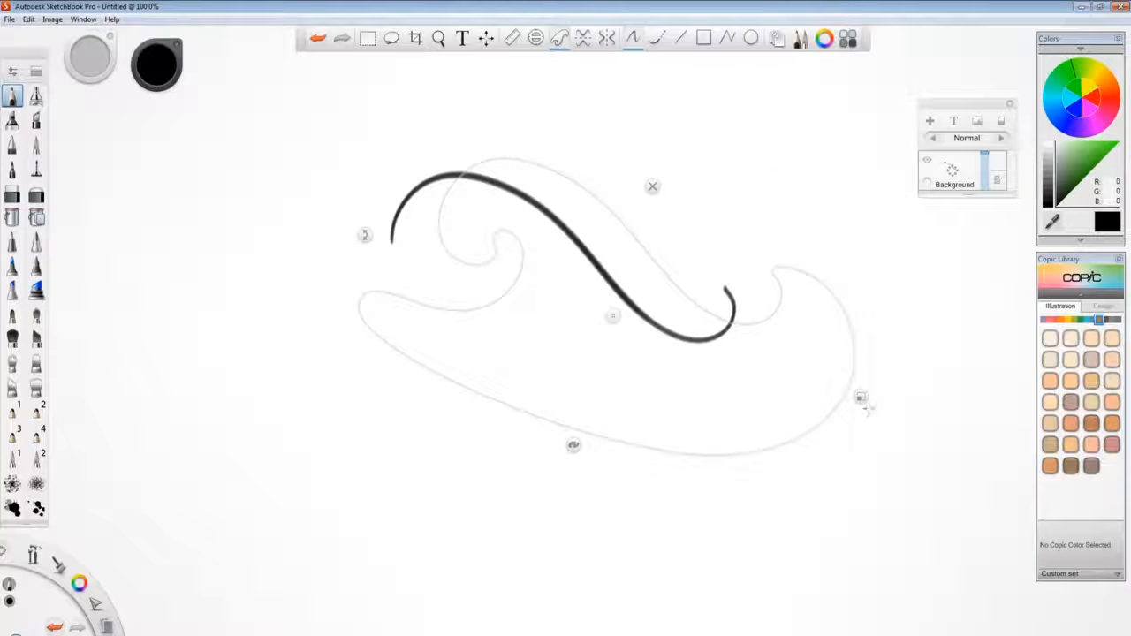
{"action": "mouse_move", "coordinate": [866, 407]}
{"action": "left_mouse_down"}
{"action": "mouse_move", "coordinate": [991, 446]}
{"action": "mouse_move", "coordinate": [667, 475]}
{"action": "left_mouse_up"}
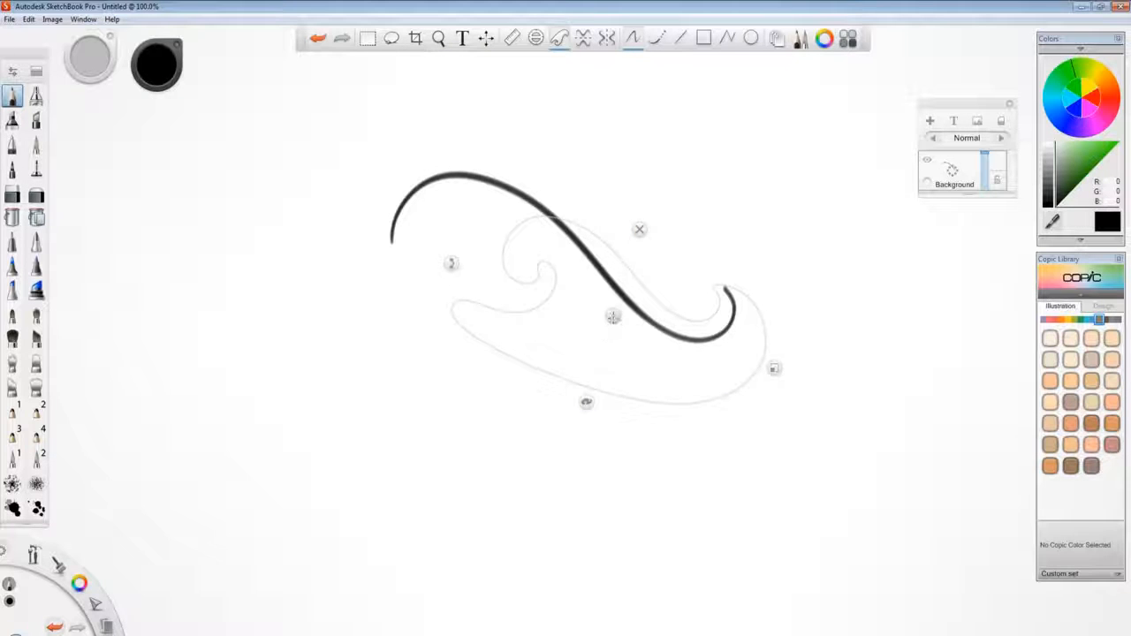
{"action": "mouse_move", "coordinate": [613, 317]}
{"action": "left_mouse_down"}
{"action": "mouse_move", "coordinate": [606, 376]}
{"action": "mouse_move", "coordinate": [781, 386]}
{"action": "left_mouse_up"}
{"action": "left_click_drag", "start_coordinate": [724, 275], "coordinate": [809, 354]}
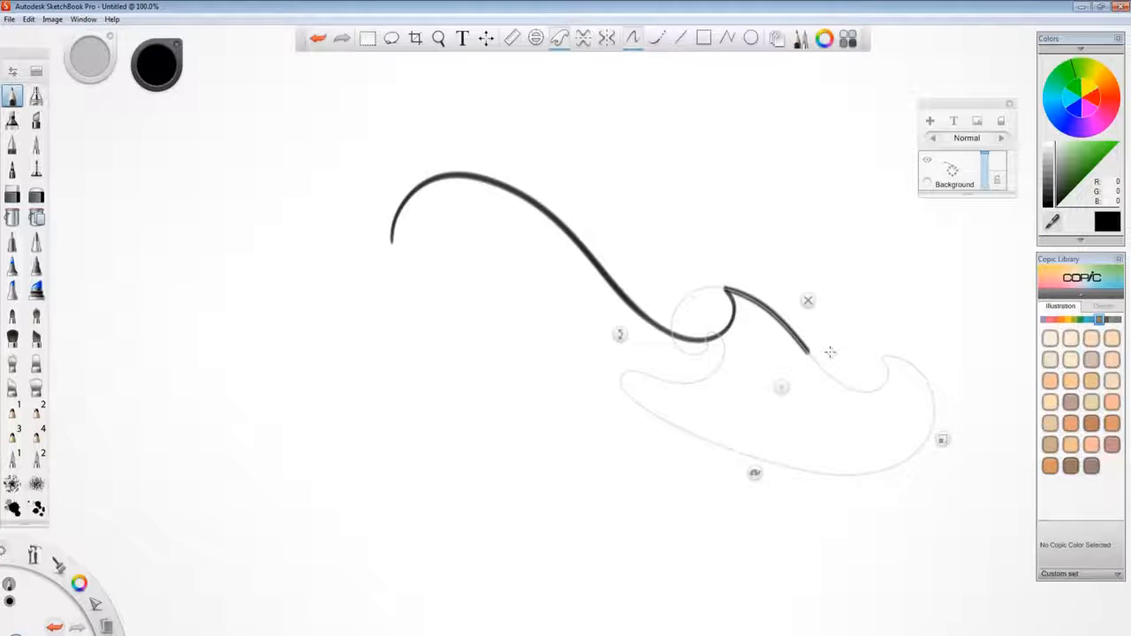
Clear the canvas and hide the French curve, briefly bringing up the ellipse guide before turning it off again
{"action": "key", "text": "Delete"}
{"action": "left_click", "coordinate": [560, 39]}
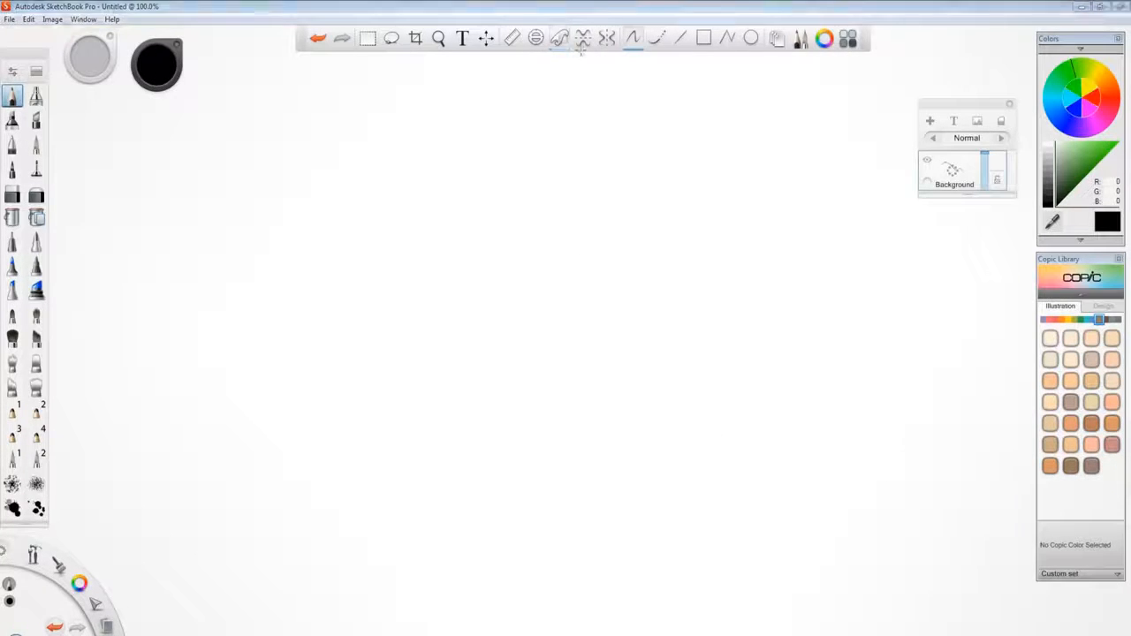
{"action": "left_click", "coordinate": [536, 39]}
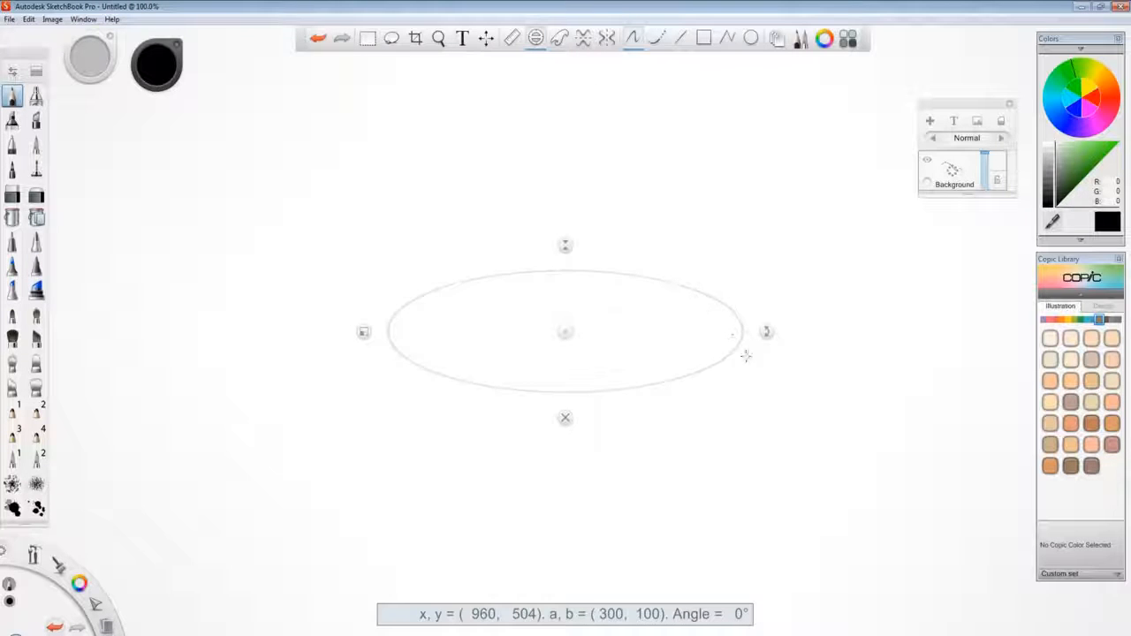
{"action": "left_click", "coordinate": [536, 39]}
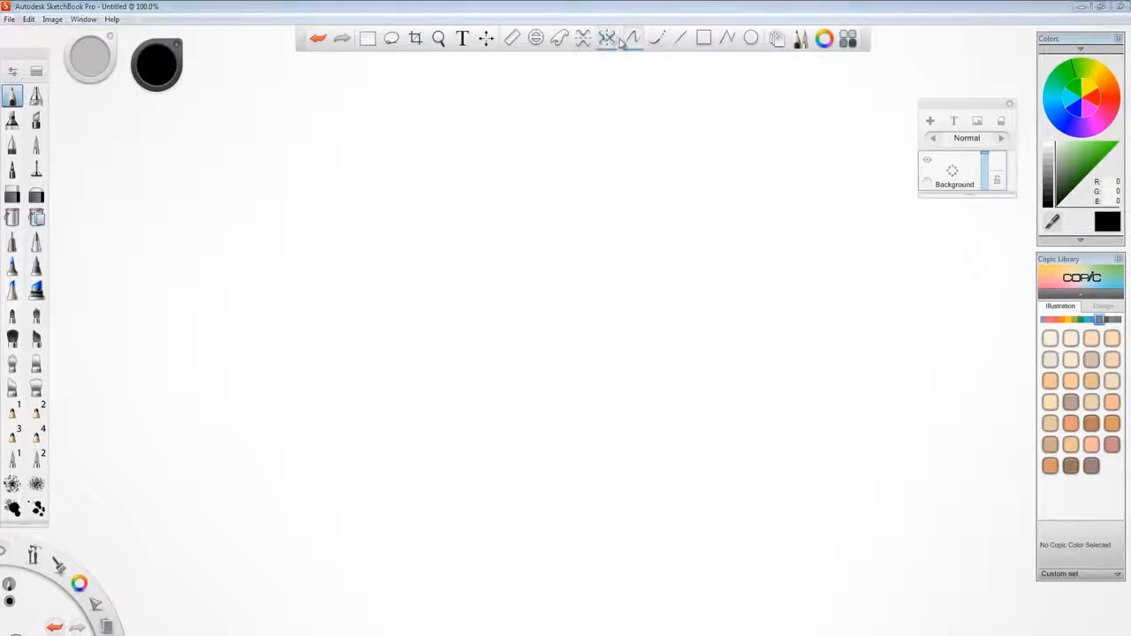
{"action": "left_click", "coordinate": [610, 38]}
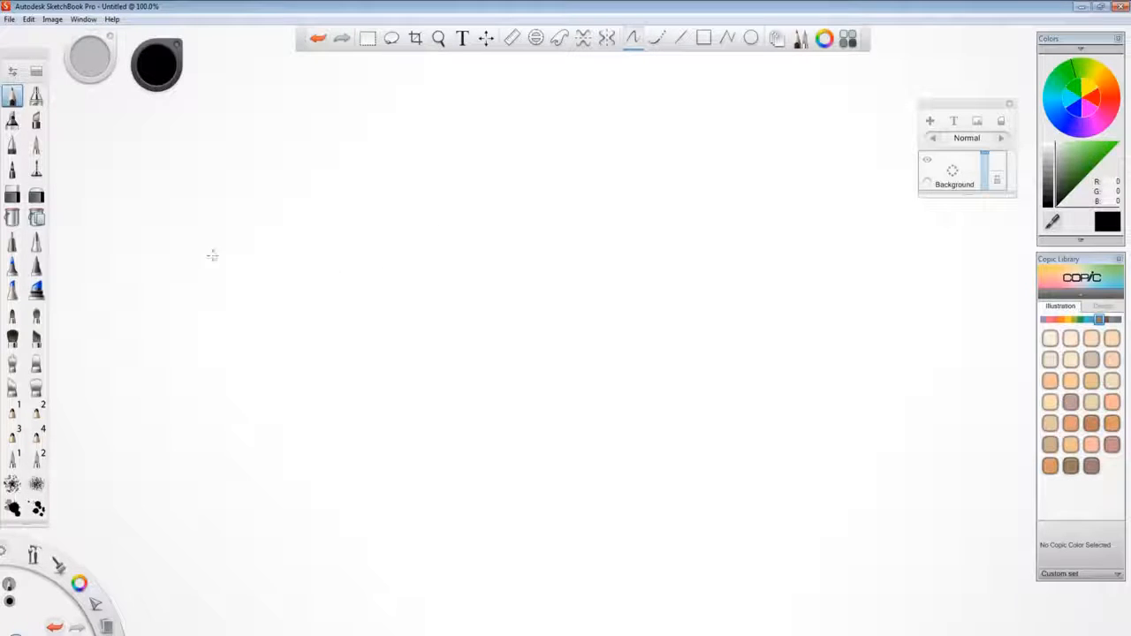
Set the color to light blue (R 169, G 224, B 250) and sketch the head circle with a side line for the neck
{"action": "left_click", "coordinate": [1051, 110]}
{"action": "left_click_drag", "start_coordinate": [1086, 163], "coordinate": [1075, 142]}
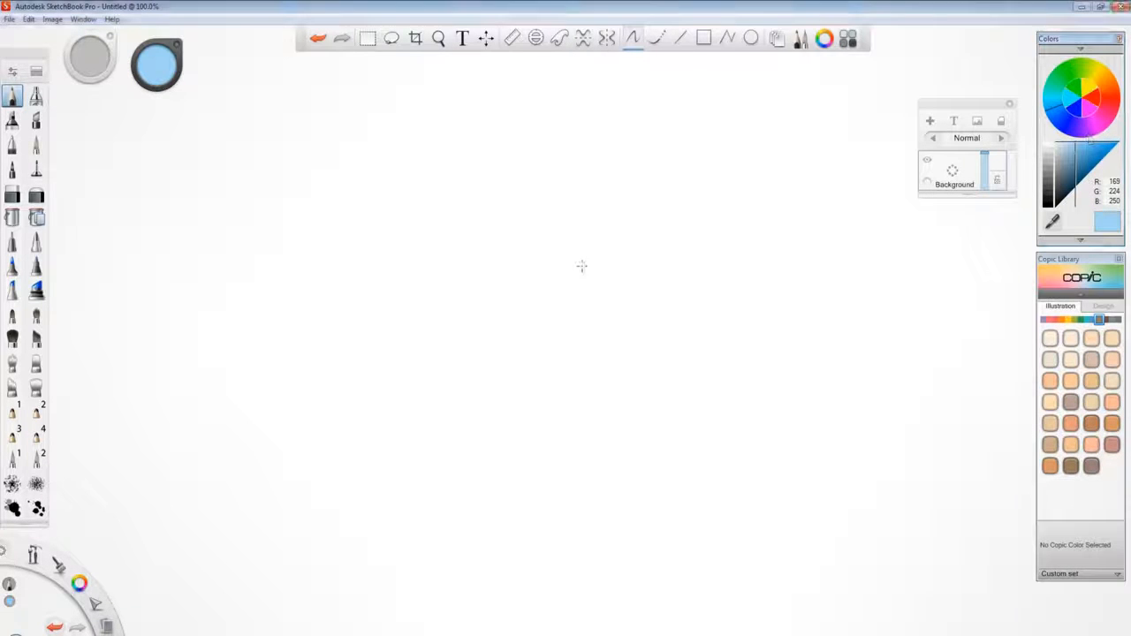
{"action": "left_click_drag", "start_coordinate": [434, 225], "coordinate": [595, 315]}
{"action": "left_click_drag", "start_coordinate": [581, 354], "coordinate": [590, 306]}
Sketch the brow line, round eyes, nose, jaw and mouth inside the light blue head
{"action": "mouse_move", "coordinate": [426, 193]}
{"action": "left_mouse_down"}
{"action": "mouse_move", "coordinate": [598, 232]}
{"action": "mouse_move", "coordinate": [583, 282]}
{"action": "mouse_move", "coordinate": [607, 207]}
{"action": "left_mouse_up"}
{"action": "mouse_move", "coordinate": [465, 205]}
{"action": "left_mouse_down"}
{"action": "mouse_move", "coordinate": [564, 200]}
{"action": "mouse_move", "coordinate": [541, 208]}
{"action": "left_mouse_up"}
{"action": "left_click_drag", "start_coordinate": [501, 214], "coordinate": [522, 262]}
{"action": "left_click_drag", "start_coordinate": [428, 221], "coordinate": [475, 358]}
{"action": "mouse_move", "coordinate": [450, 291]}
{"action": "left_mouse_down"}
{"action": "mouse_move", "coordinate": [466, 140]}
{"action": "mouse_move", "coordinate": [588, 204]}
{"action": "mouse_move", "coordinate": [554, 341]}
{"action": "mouse_move", "coordinate": [494, 372]}
{"action": "mouse_move", "coordinate": [561, 341]}
{"action": "left_mouse_up"}
{"action": "left_click_drag", "start_coordinate": [489, 306], "coordinate": [554, 283]}
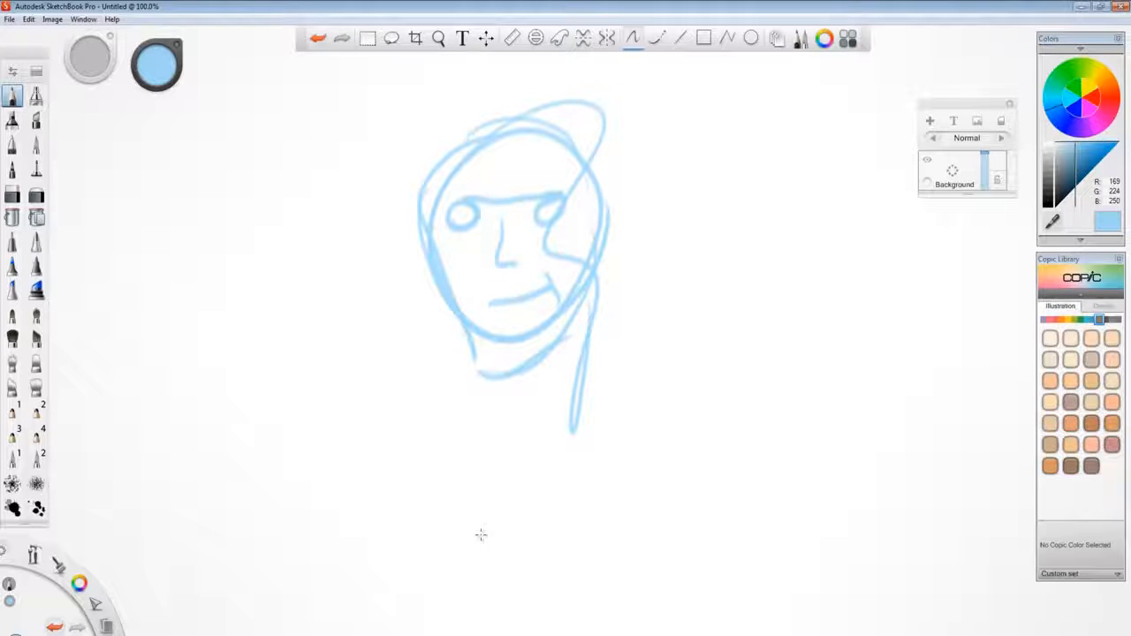
Add a new layer above the blue sketch and prepare it for inking with black and a smaller brush size
{"action": "left_click", "coordinate": [952, 177]}
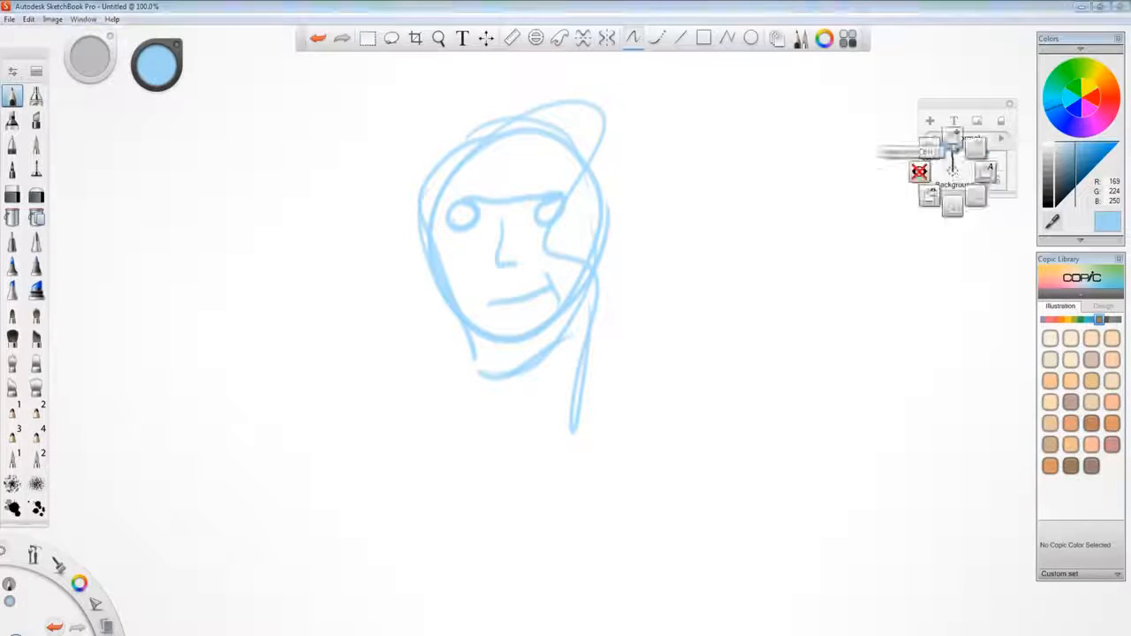
{"action": "left_click", "coordinate": [954, 142]}
{"action": "left_click", "coordinate": [1057, 203]}
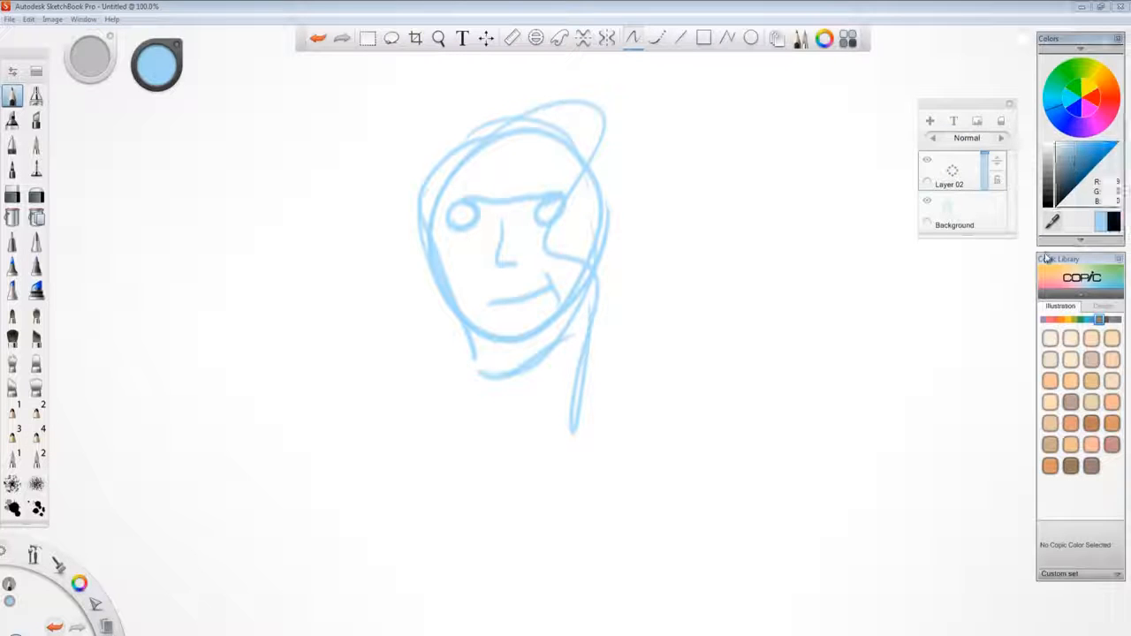
{"action": "key", "text": "bracketleft"}
{"action": "key", "text": "bracketleft"}
{"action": "key", "text": "bracketleft"}
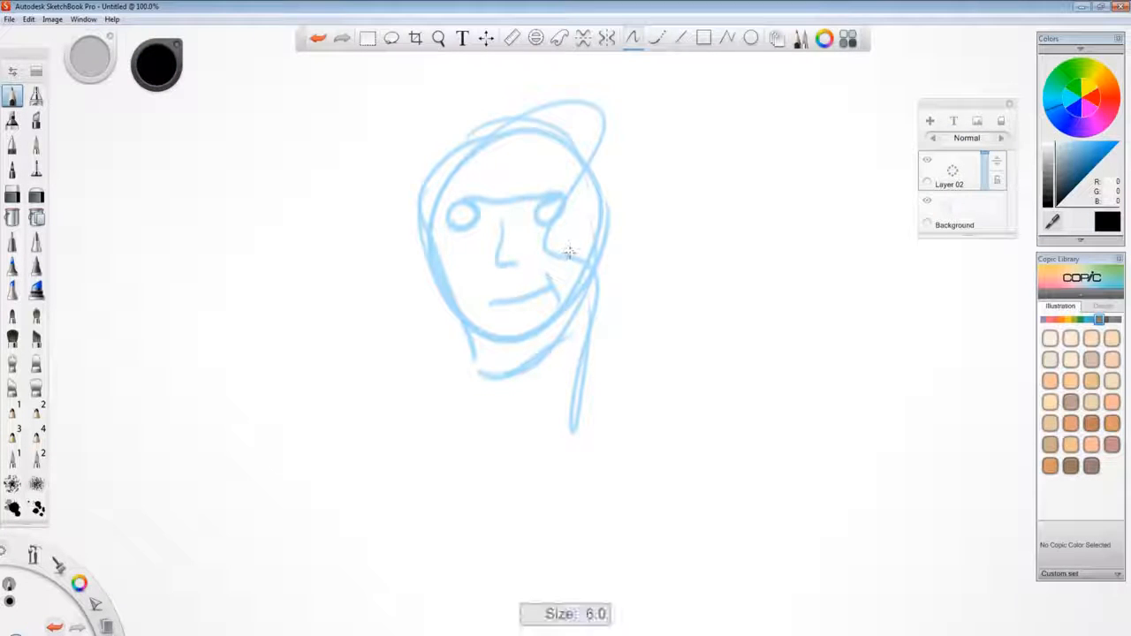
{"action": "key", "text": "bracketleft"}
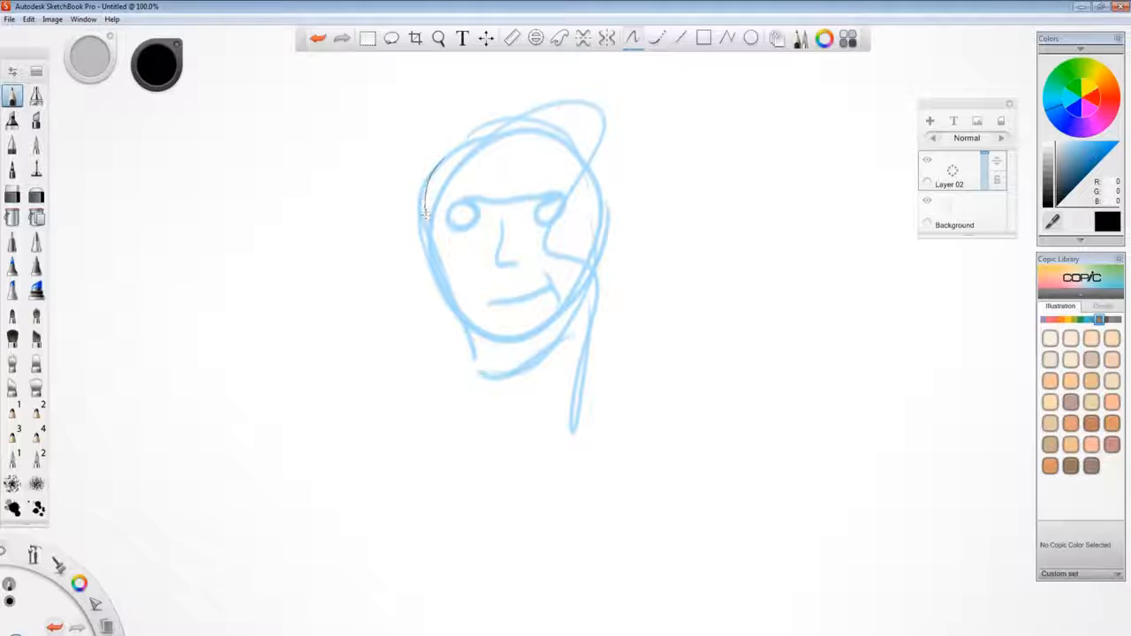
Try a very thin freehand ink line from the forehead down to the chin, and undo it
{"action": "mouse_move", "coordinate": [425, 210]}
{"action": "left_mouse_down"}
{"action": "mouse_move", "coordinate": [469, 350]}
{"action": "mouse_move", "coordinate": [491, 374]}
{"action": "left_mouse_up"}
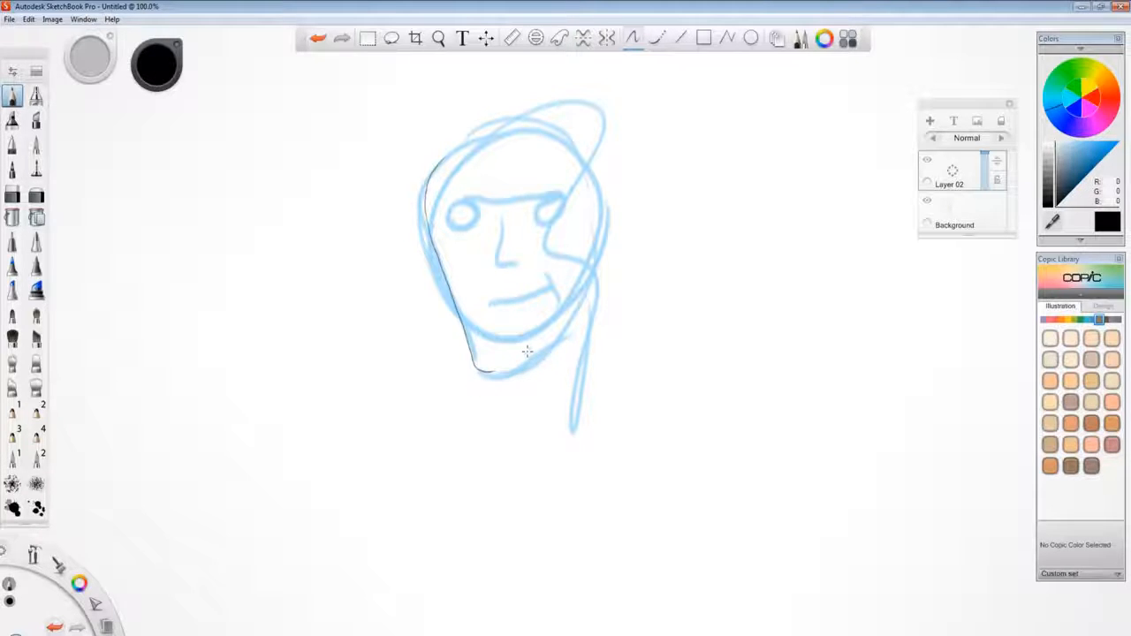
{"action": "key", "text": "ctrl+z"}
{"action": "key", "text": "ctrl+z"}
Increase the brush size and try a thicker freehand outline from the forehead to the chin, undoing that stroke
{"action": "key", "text": "bracketright"}
{"action": "key", "text": "bracketright"}
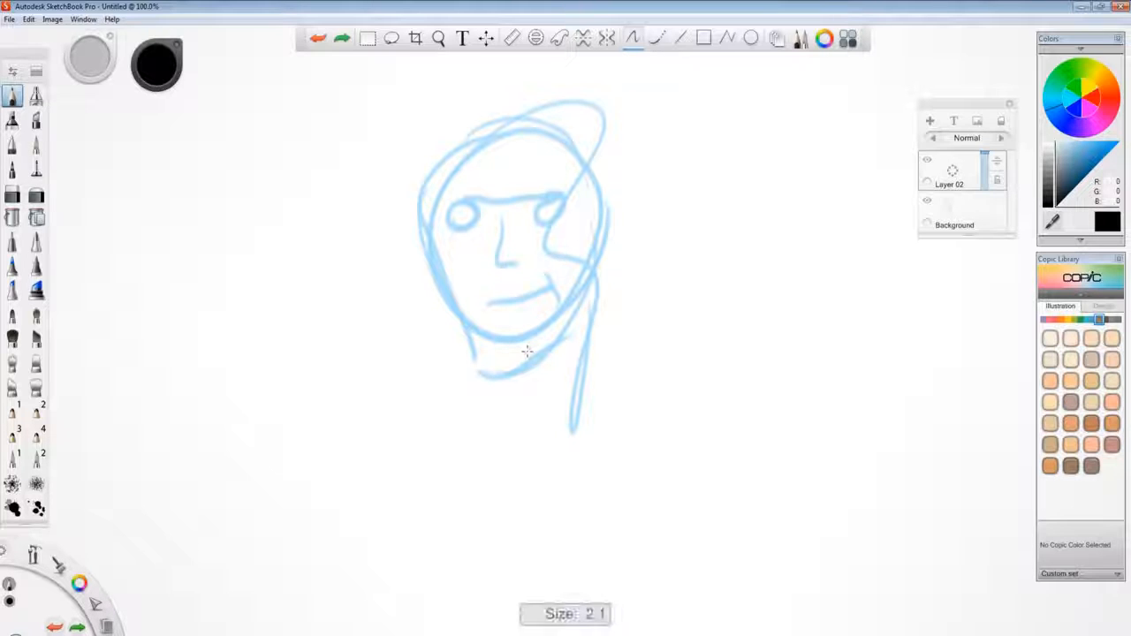
{"action": "key", "text": "bracketright"}
{"action": "mouse_move", "coordinate": [463, 143]}
{"action": "left_mouse_down"}
{"action": "mouse_move", "coordinate": [438, 159]}
{"action": "mouse_move", "coordinate": [421, 231]}
{"action": "mouse_move", "coordinate": [496, 371]}
{"action": "left_mouse_up"}
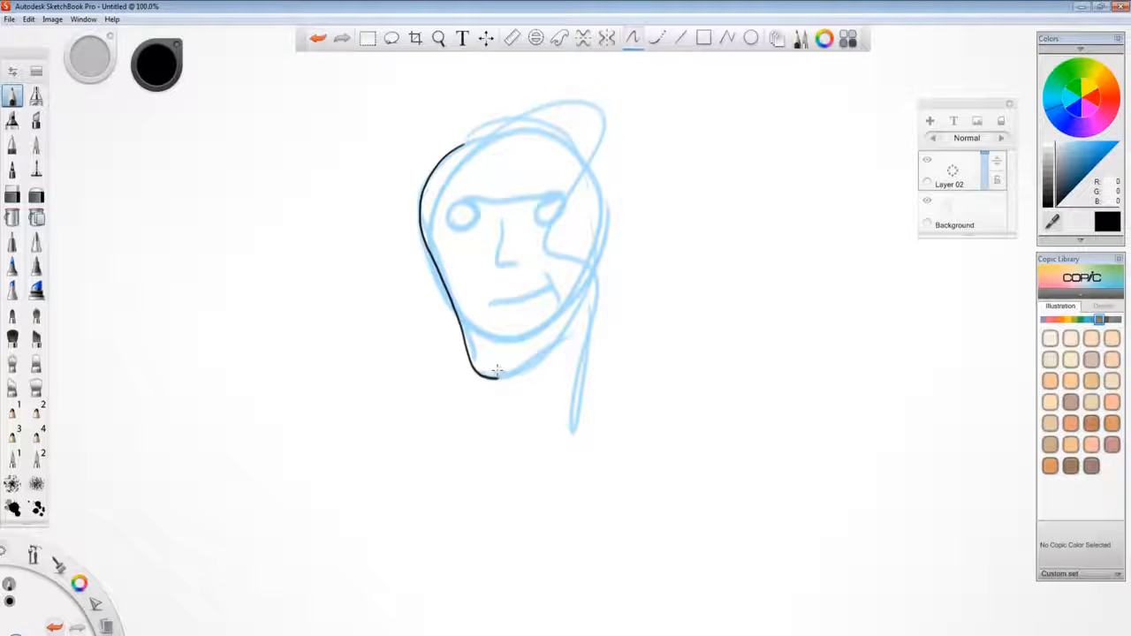
{"action": "key", "text": "ctrl+z"}
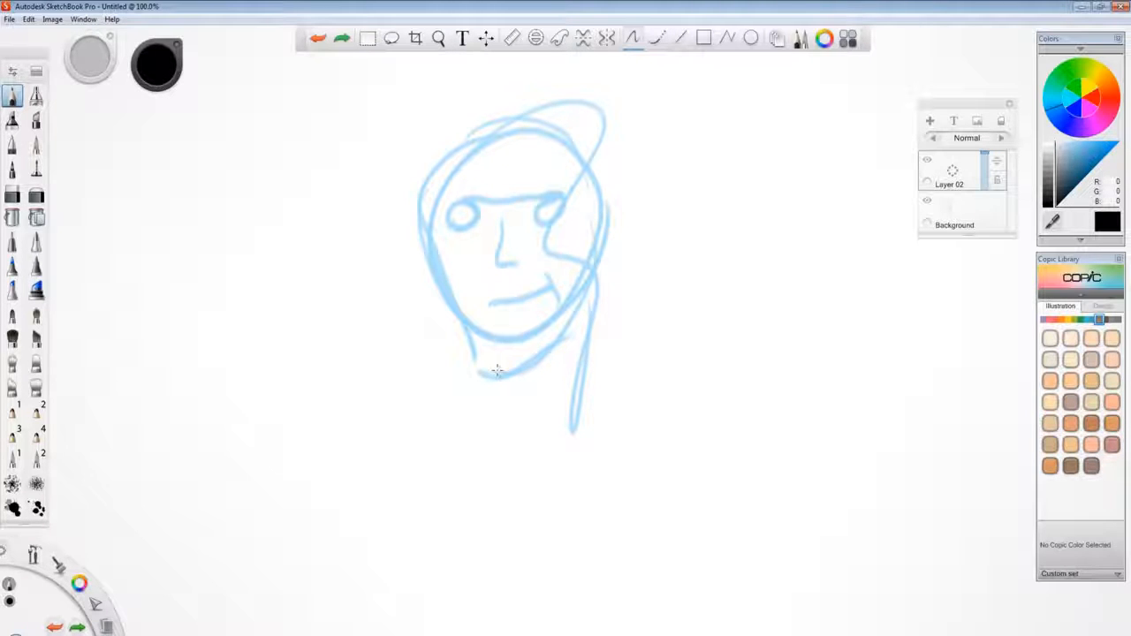
With Steady Stroke, ink the face outline from forehead around the chin to the opposite cheek, and draw a larger-brush spiral beside the head
{"action": "left_click", "coordinate": [656, 38]}
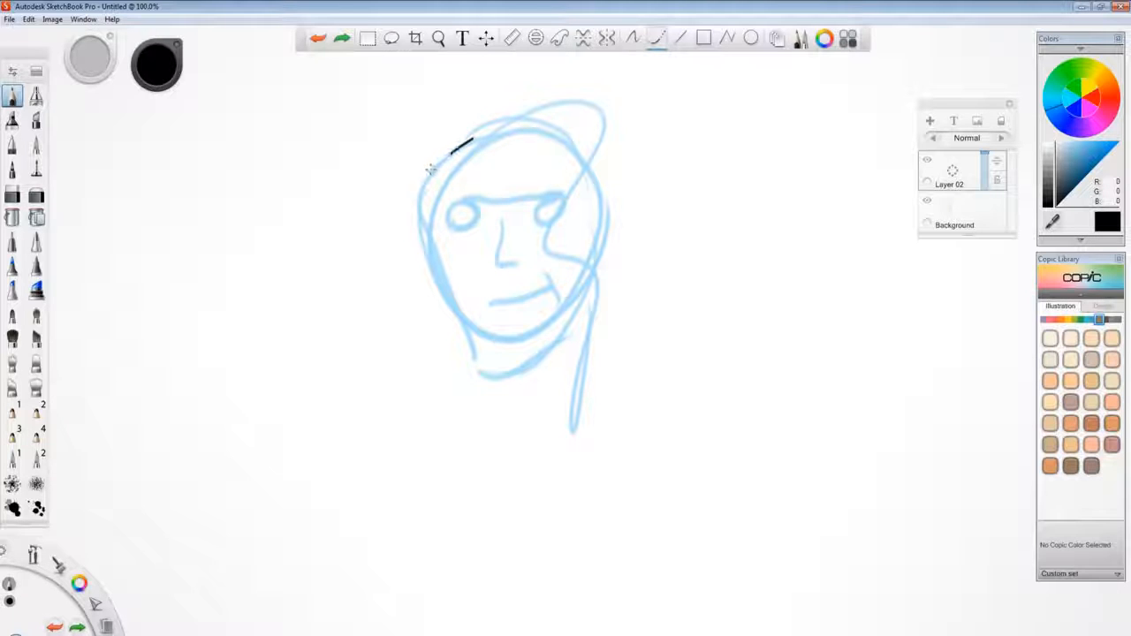
{"action": "mouse_move", "coordinate": [424, 182]}
{"action": "left_mouse_down"}
{"action": "mouse_move", "coordinate": [421, 237]}
{"action": "mouse_move", "coordinate": [489, 387]}
{"action": "mouse_move", "coordinate": [507, 389]}
{"action": "mouse_move", "coordinate": [544, 364]}
{"action": "mouse_move", "coordinate": [598, 247]}
{"action": "left_mouse_up"}
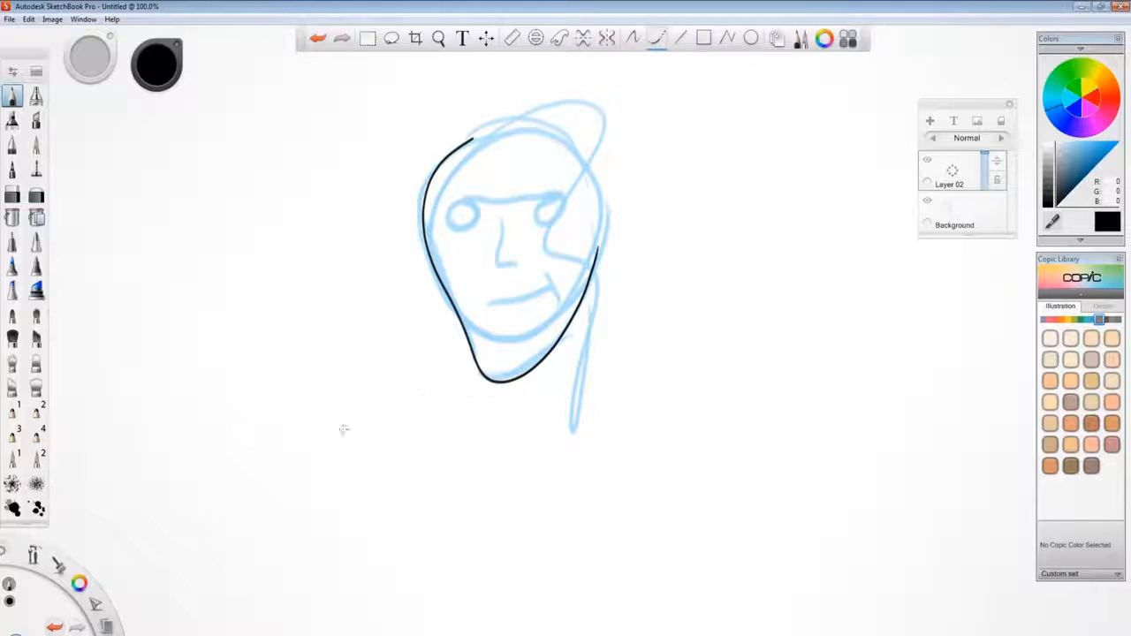
{"action": "key", "text": "]"}
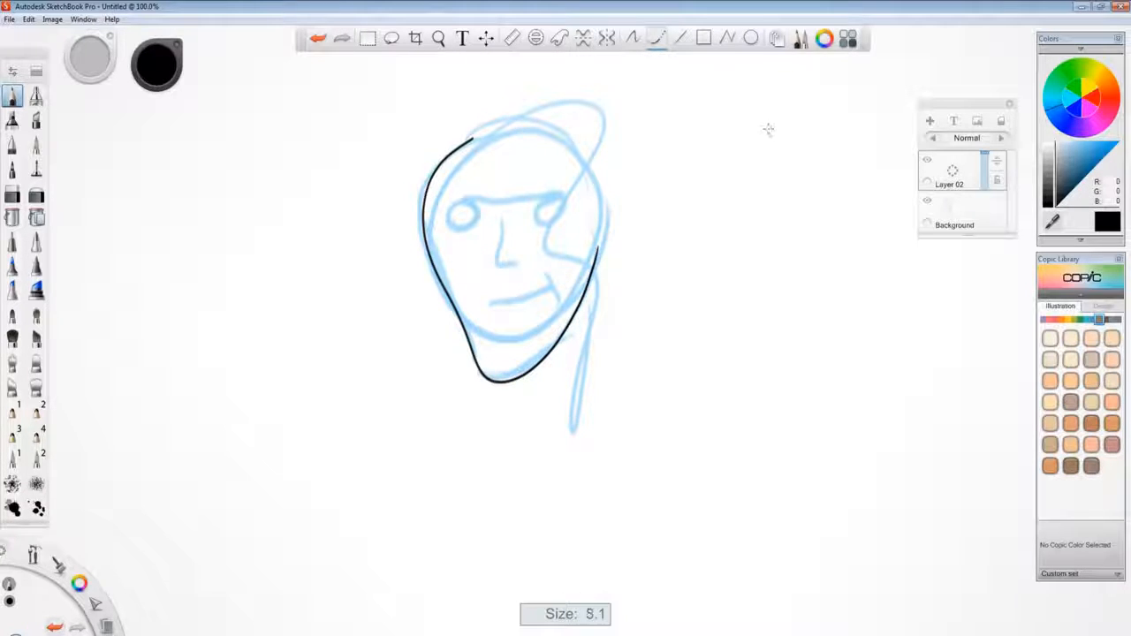
{"action": "mouse_move", "coordinate": [786, 109]}
{"action": "left_mouse_down"}
{"action": "mouse_move", "coordinate": [702, 214]}
{"action": "mouse_move", "coordinate": [693, 259]}
{"action": "mouse_move", "coordinate": [717, 291]}
{"action": "mouse_move", "coordinate": [783, 262]}
{"action": "mouse_move", "coordinate": [783, 202]}
{"action": "mouse_move", "coordinate": [740, 190]}
{"action": "mouse_move", "coordinate": [710, 227]}
{"action": "mouse_move", "coordinate": [714, 252]}
{"action": "mouse_move", "coordinate": [763, 261]}
{"action": "mouse_move", "coordinate": [770, 232]}
{"action": "mouse_move", "coordinate": [756, 212]}
{"action": "mouse_move", "coordinate": [735, 216]}
{"action": "mouse_move", "coordinate": [724, 242]}
{"action": "mouse_move", "coordinate": [746, 270]}
{"action": "mouse_move", "coordinate": [758, 255]}
{"action": "mouse_move", "coordinate": [766, 237]}
{"action": "mouse_move", "coordinate": [750, 208]}
{"action": "left_mouse_up"}
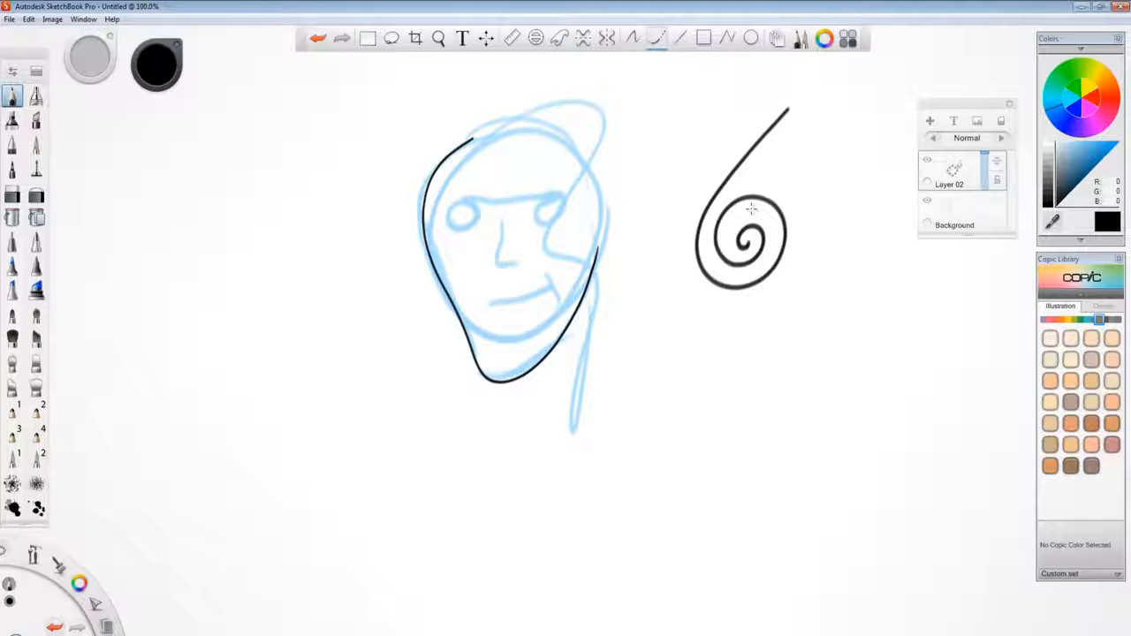
Ink the hair outline freehand from the end of the forehead line over the top of the head and down across the eye
{"action": "left_click", "coordinate": [632, 38]}
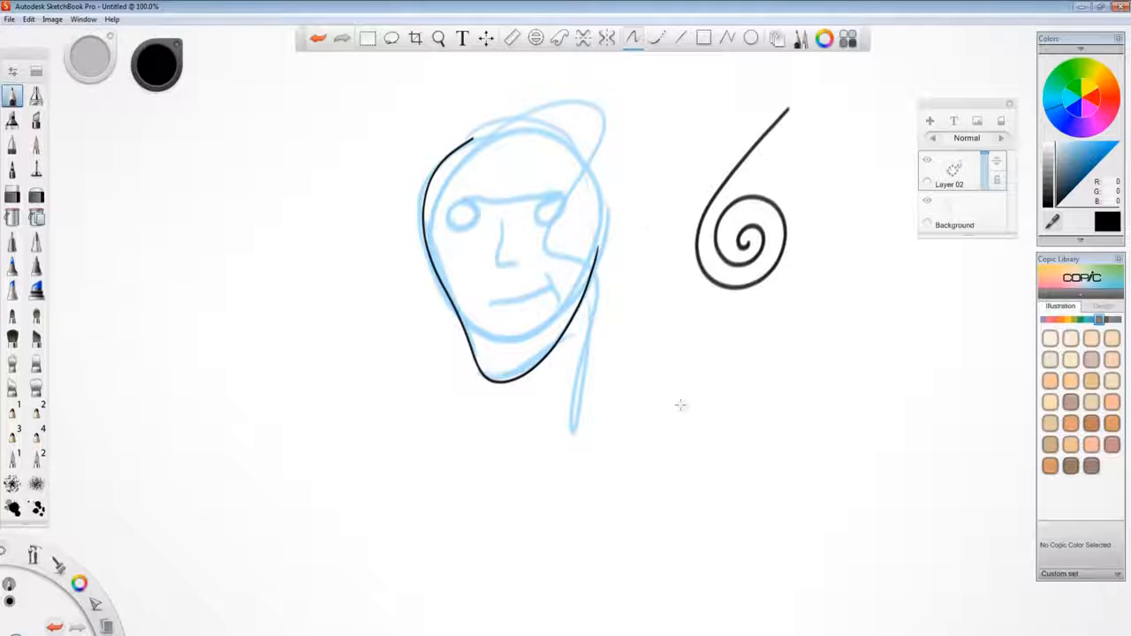
{"action": "scroll", "coordinate": [501, 202], "scroll_direction": "up", "scroll_amount": 6}
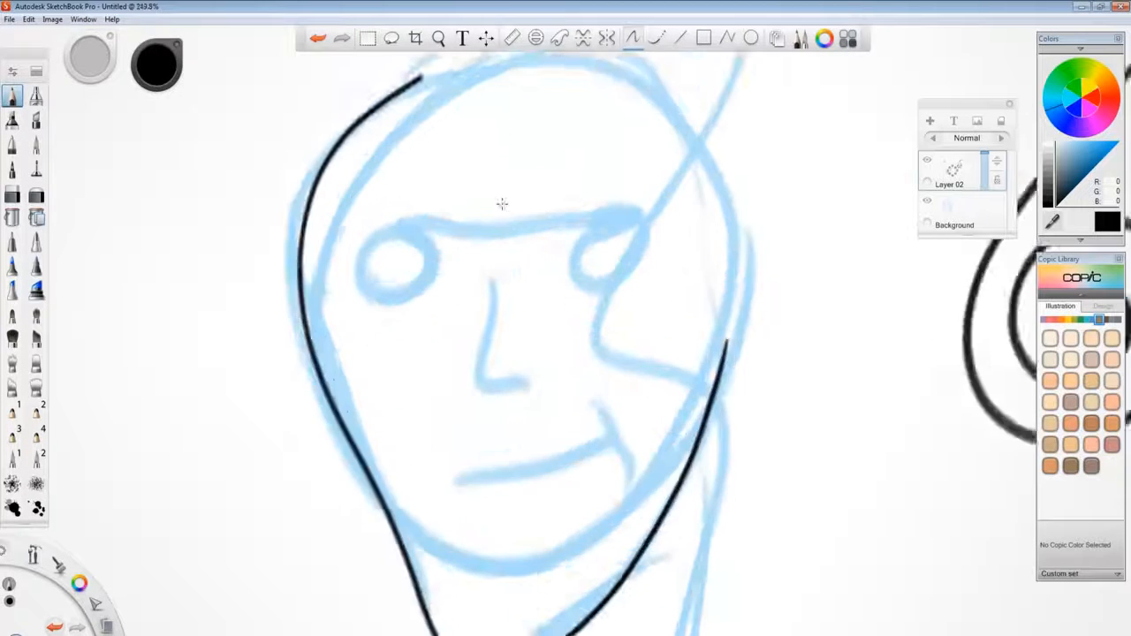
{"action": "key", "text": "space"}
{"action": "left_click_drag", "start_coordinate": [447, 232], "coordinate": [434, 397]}
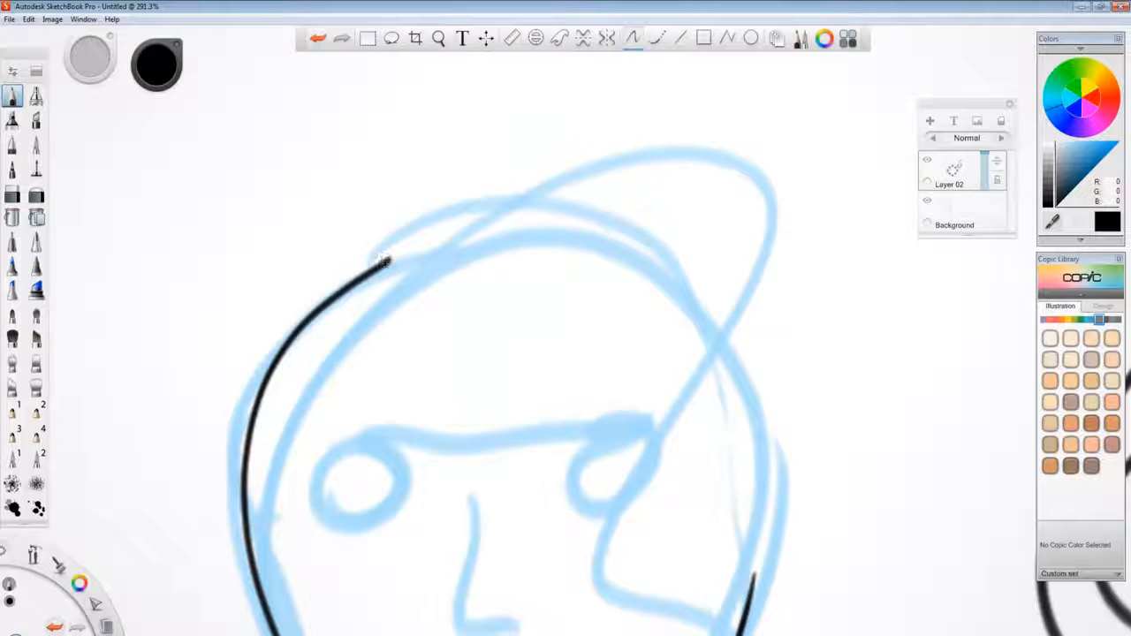
{"action": "left_click_drag", "start_coordinate": [382, 261], "coordinate": [586, 164]}
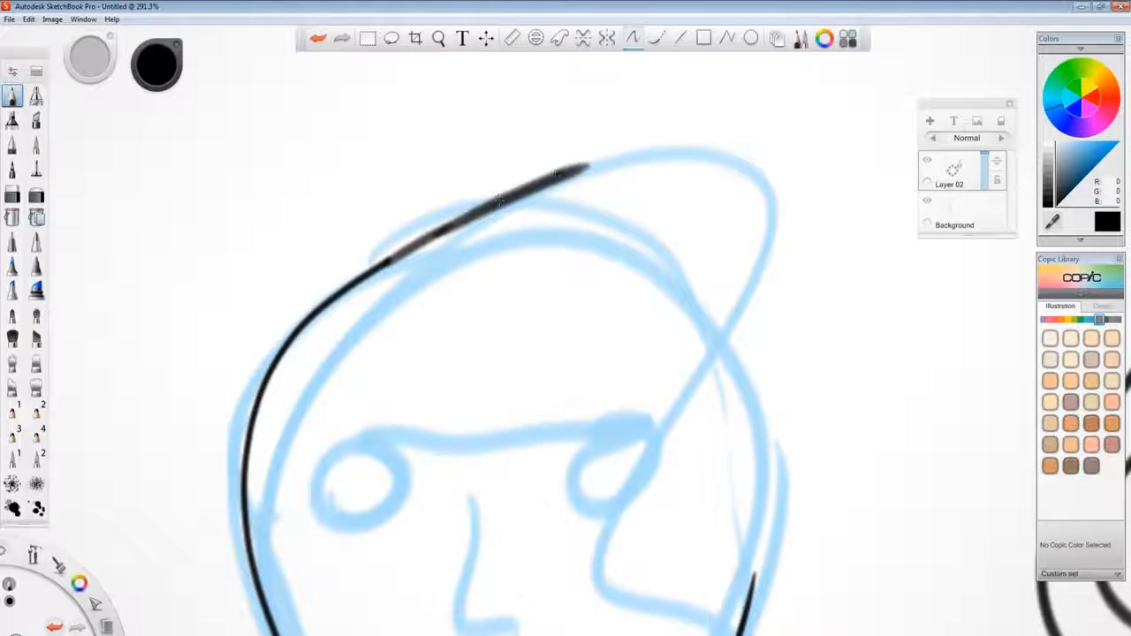
{"action": "mouse_move", "coordinate": [499, 201]}
{"action": "left_mouse_down"}
{"action": "mouse_move", "coordinate": [661, 150]}
{"action": "mouse_move", "coordinate": [752, 185]}
{"action": "mouse_move", "coordinate": [766, 258]}
{"action": "mouse_move", "coordinate": [720, 346]}
{"action": "left_mouse_up"}
{"action": "mouse_move", "coordinate": [765, 248]}
{"action": "left_mouse_down"}
{"action": "mouse_move", "coordinate": [609, 523]}
{"action": "mouse_move", "coordinate": [637, 615]}
{"action": "left_mouse_up"}
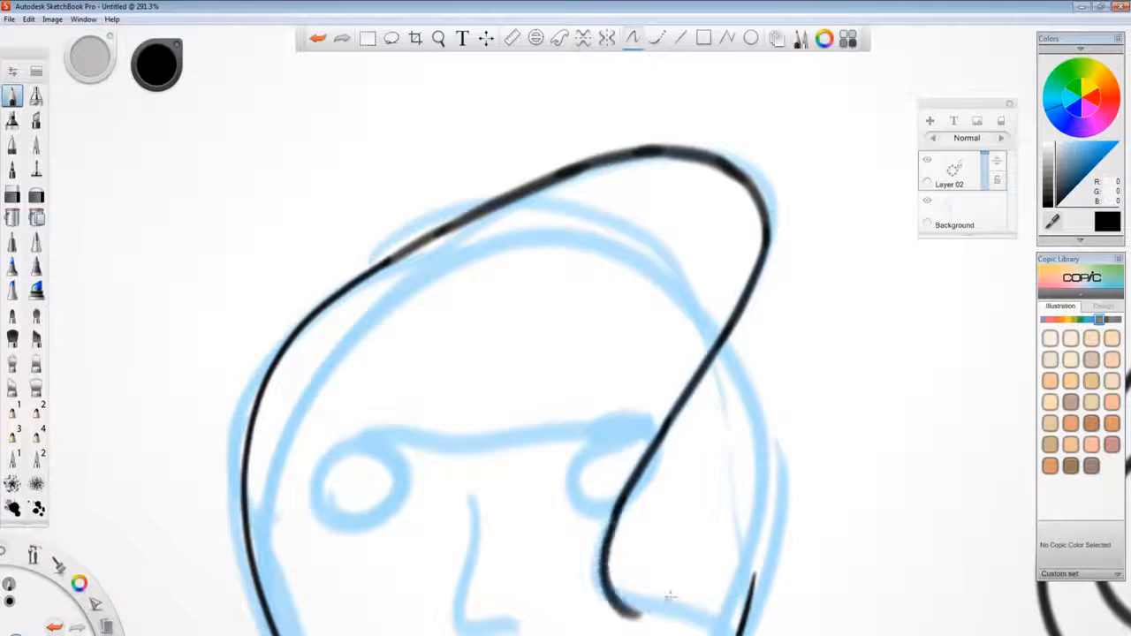
With Steady Stroke, draw a second smooth hair line just outside the freehand one, running roughly parallel to it
{"action": "key", "text": "space"}
{"action": "left_click_drag", "start_coordinate": [737, 560], "coordinate": [701, 341]}
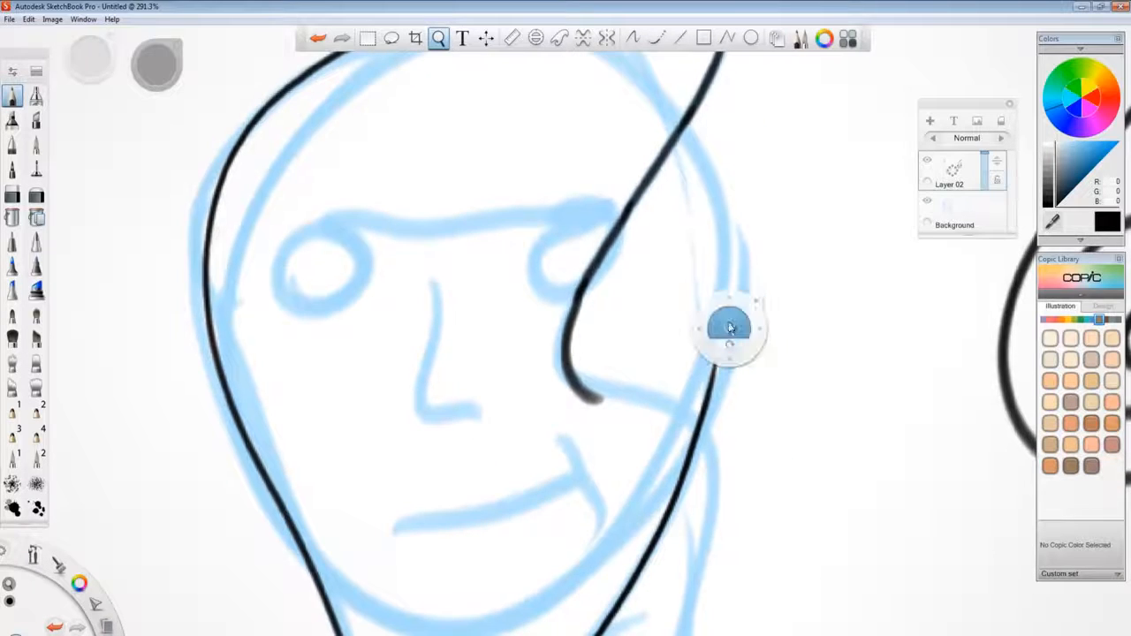
{"action": "scroll", "coordinate": [726, 320], "scroll_direction": "down", "scroll_amount": 6}
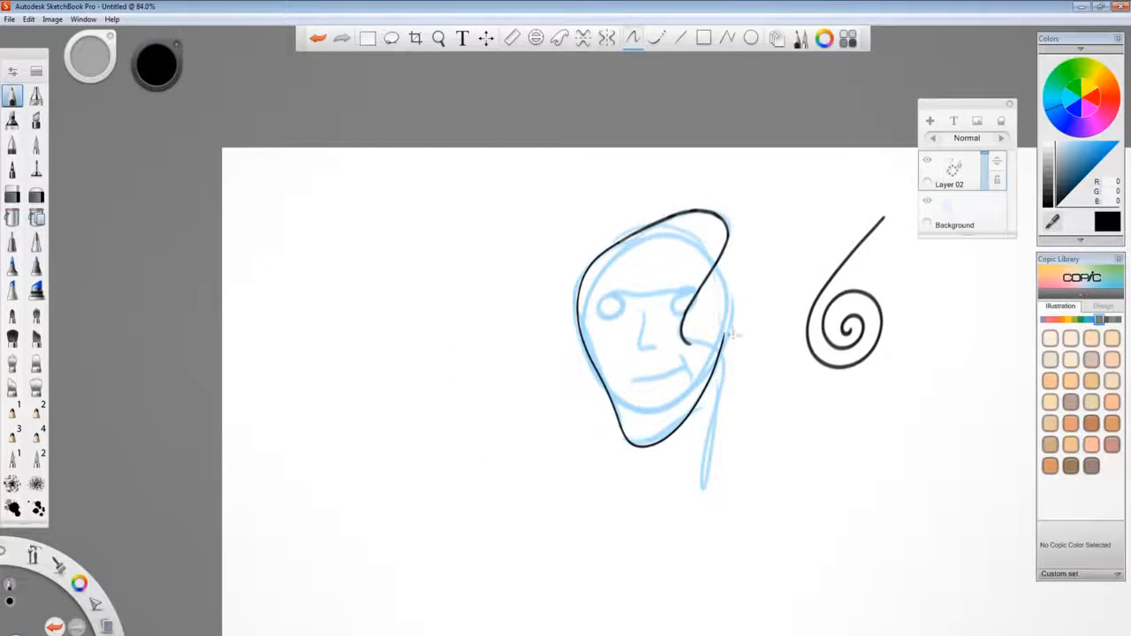
{"action": "left_click", "coordinate": [656, 37]}
{"action": "mouse_move", "coordinate": [621, 228]}
{"action": "left_mouse_down"}
{"action": "mouse_move", "coordinate": [678, 194]}
{"action": "mouse_move", "coordinate": [740, 208]}
{"action": "mouse_move", "coordinate": [747, 251]}
{"action": "mouse_move", "coordinate": [695, 316]}
{"action": "mouse_move", "coordinate": [689, 344]}
{"action": "mouse_move", "coordinate": [703, 357]}
{"action": "mouse_move", "coordinate": [735, 338]}
{"action": "left_mouse_up"}
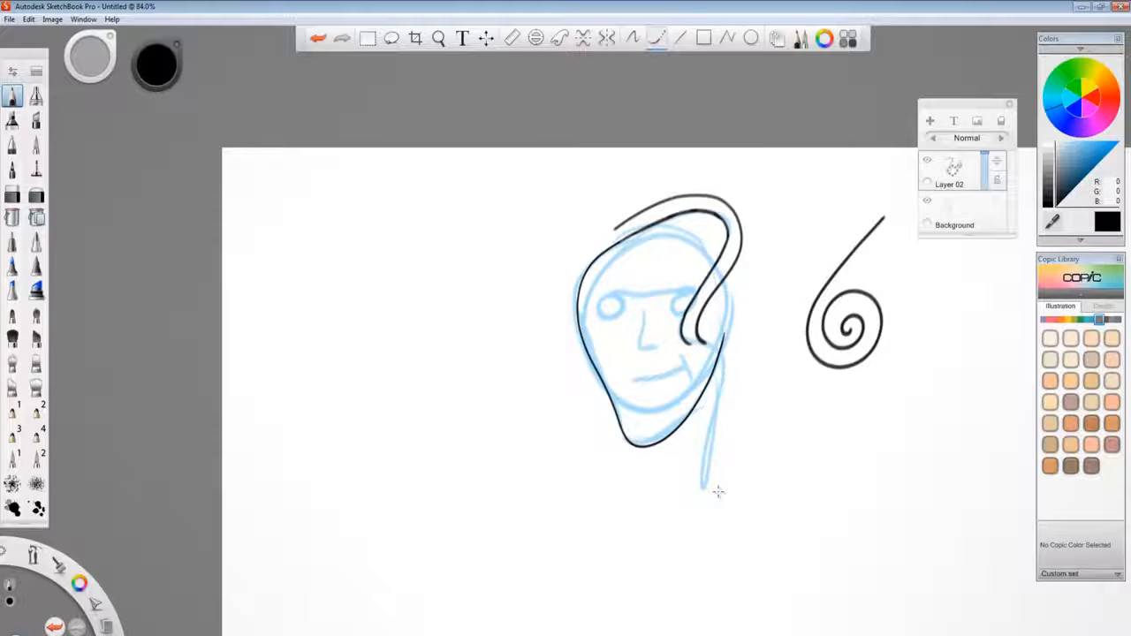
With the straight line tool, draw a long slanted line beside the head and a shorter horizontal line from its upper end
{"action": "left_click", "coordinate": [681, 39]}
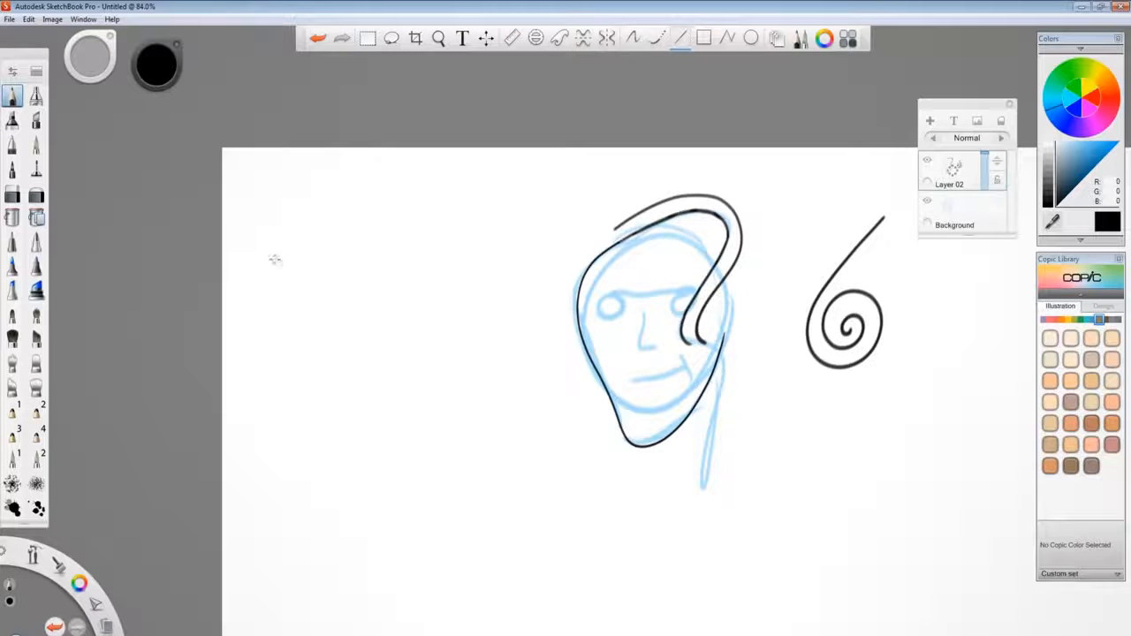
{"action": "left_click_drag", "start_coordinate": [378, 219], "coordinate": [403, 340]}
{"action": "left_click_drag", "start_coordinate": [448, 456], "coordinate": [448, 456]}
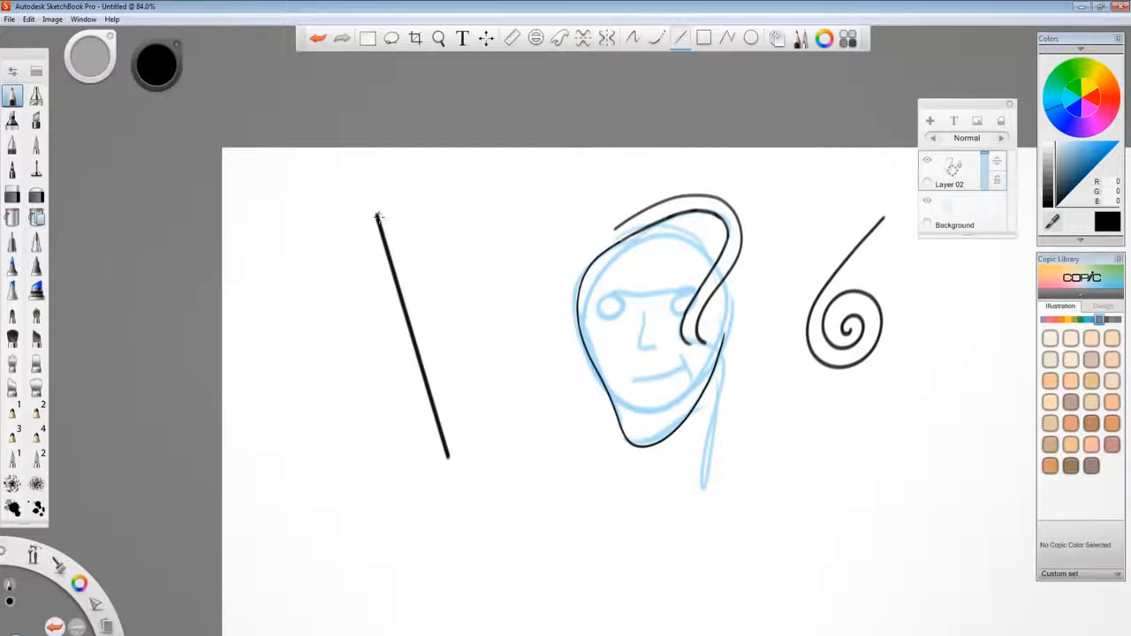
{"action": "left_click_drag", "start_coordinate": [376, 214], "coordinate": [496, 213]}
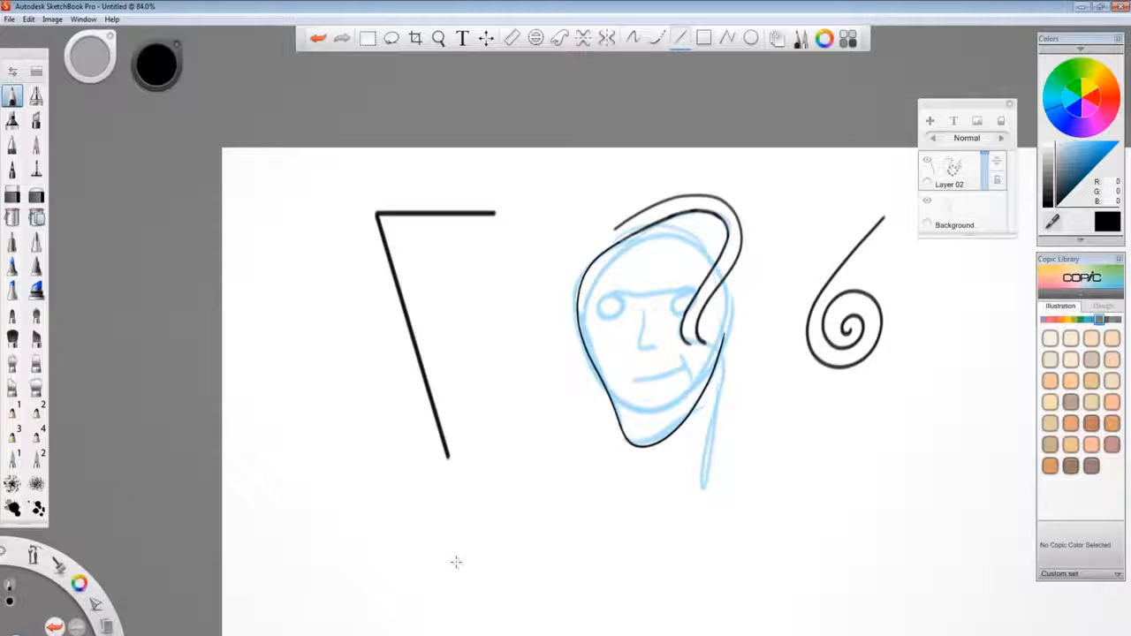
With Steady Stroke, draw an inward-bowed curve joining the slanted line's lower end to the horizontal line's free end
{"action": "scroll", "coordinate": [455, 562], "scroll_direction": "down", "scroll_amount": 1}
{"action": "key", "text": "space"}
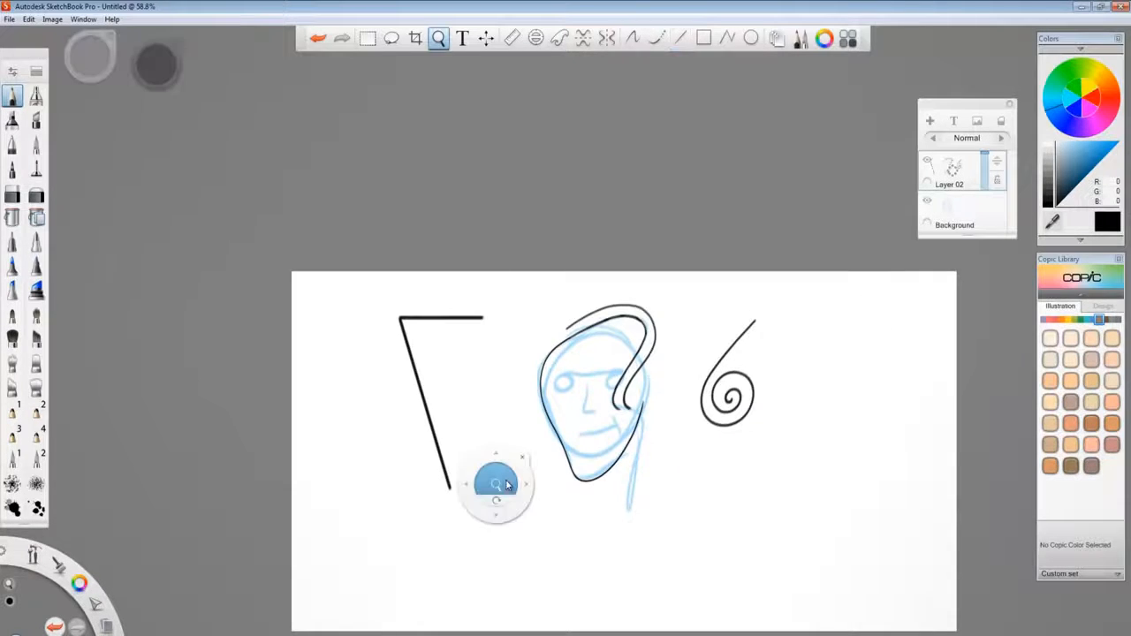
{"action": "mouse_move", "coordinate": [507, 452]}
{"action": "left_mouse_down"}
{"action": "mouse_move", "coordinate": [453, 287]}
{"action": "mouse_move", "coordinate": [421, 310]}
{"action": "left_mouse_up"}
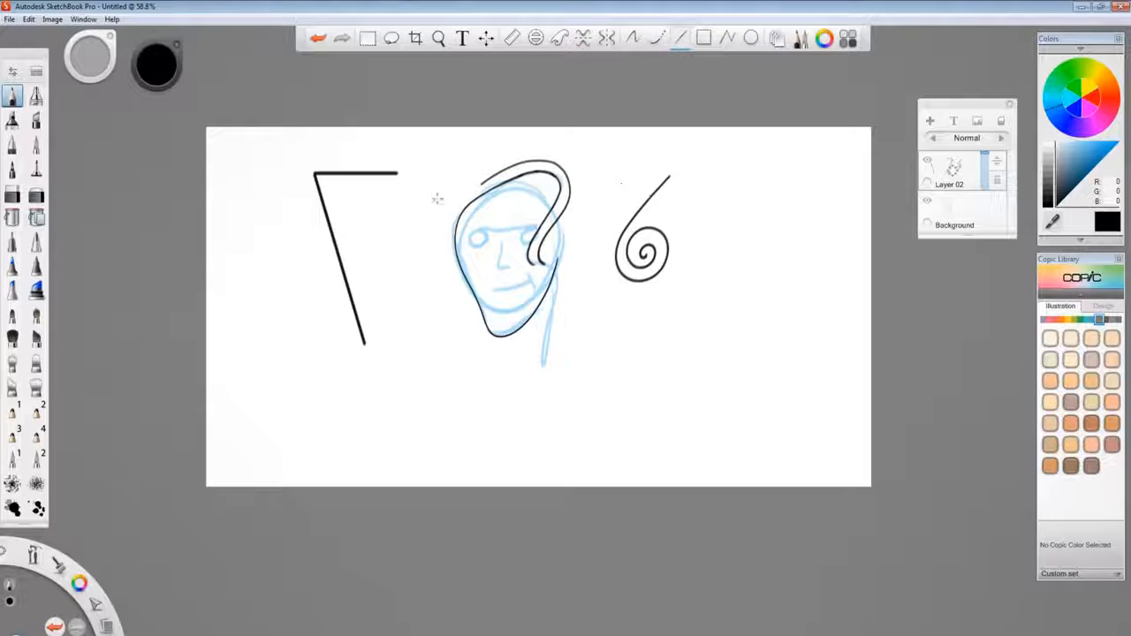
{"action": "left_click", "coordinate": [658, 38]}
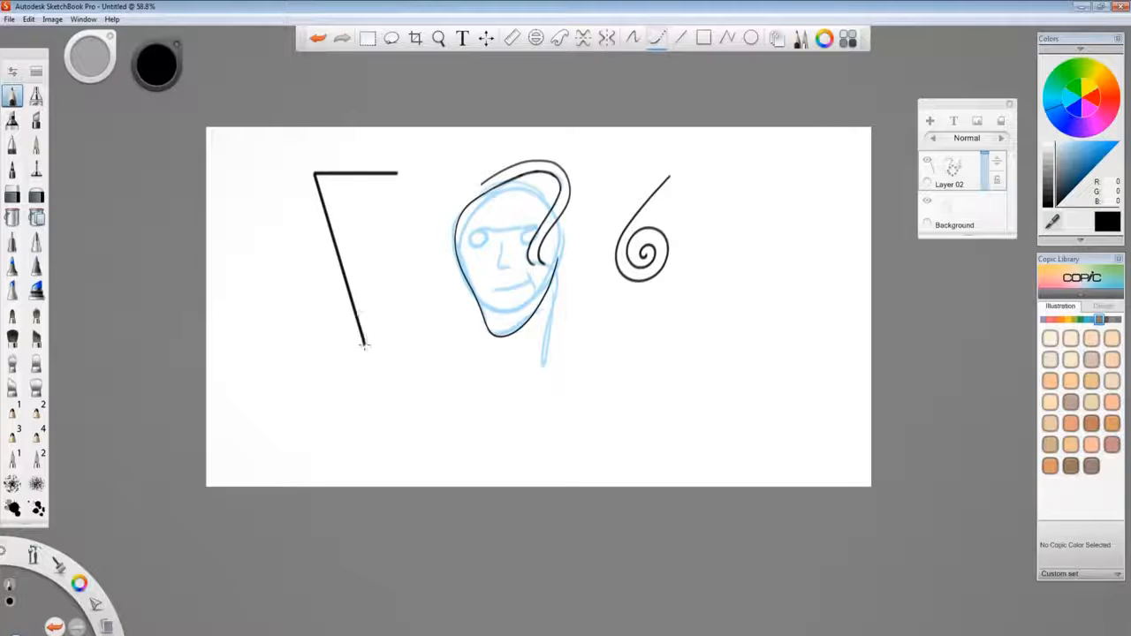
{"action": "mouse_move", "coordinate": [364, 345]}
{"action": "left_mouse_down"}
{"action": "mouse_move", "coordinate": [354, 263]}
{"action": "mouse_move", "coordinate": [369, 200]}
{"action": "mouse_move", "coordinate": [419, 157]}
{"action": "left_mouse_up"}
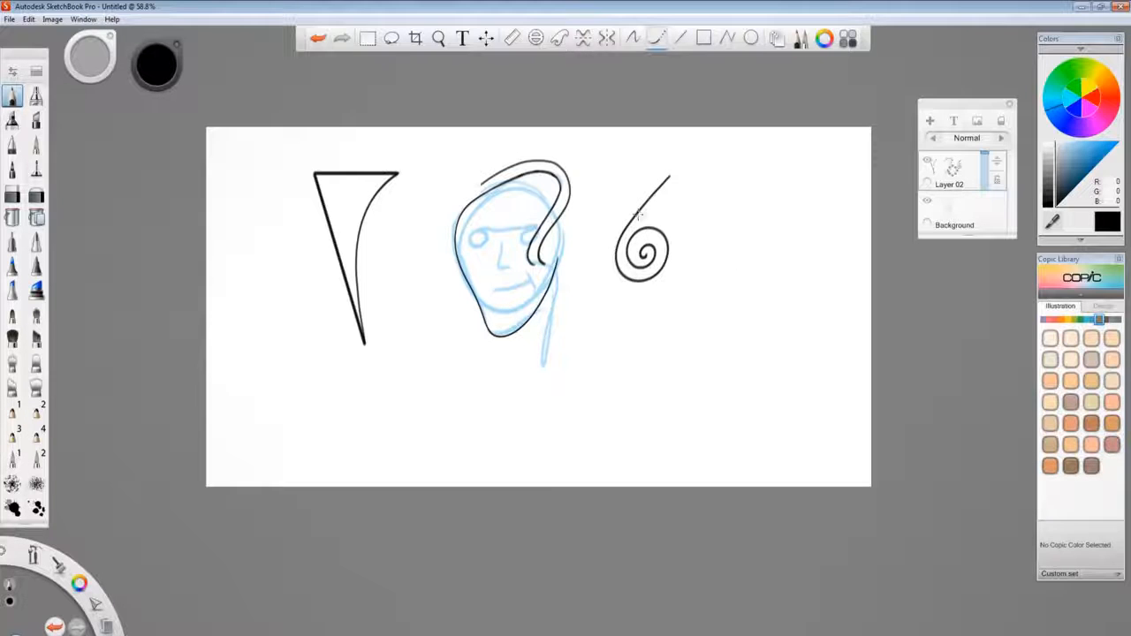
With Steady Stroke, draw crossing zigzag curves below the chin while the canvas is rotated nearly upside down, and return it upright
{"action": "key", "text": "space"}
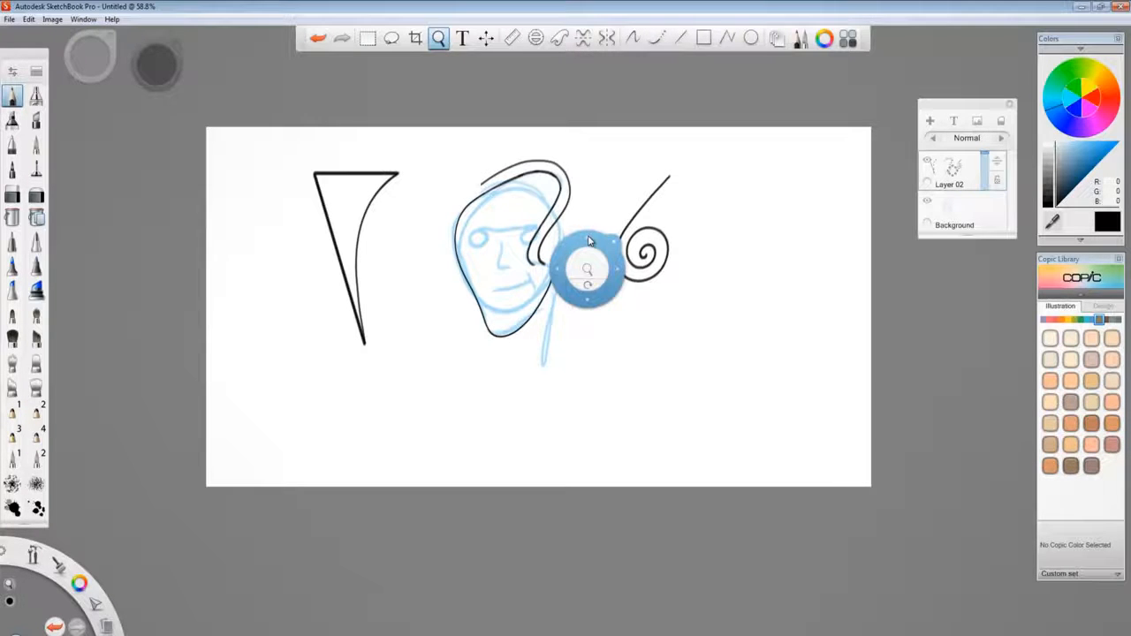
{"action": "key", "text": "space"}
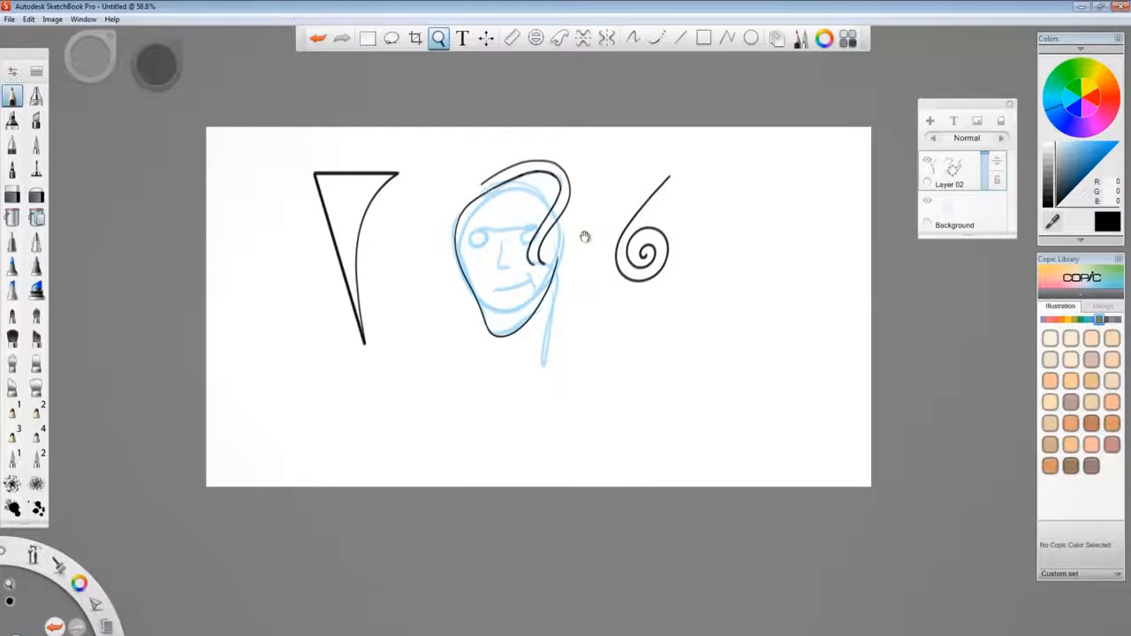
{"action": "mouse_move", "coordinate": [584, 237]}
{"action": "left_mouse_down"}
{"action": "mouse_move", "coordinate": [479, 382]}
{"action": "mouse_move", "coordinate": [755, 219]}
{"action": "mouse_move", "coordinate": [645, 263]}
{"action": "mouse_move", "coordinate": [586, 255]}
{"action": "mouse_move", "coordinate": [550, 328]}
{"action": "mouse_move", "coordinate": [394, 313]}
{"action": "mouse_move", "coordinate": [513, 243]}
{"action": "mouse_move", "coordinate": [667, 310]}
{"action": "mouse_move", "coordinate": [609, 446]}
{"action": "mouse_move", "coordinate": [636, 416]}
{"action": "mouse_move", "coordinate": [623, 436]}
{"action": "mouse_move", "coordinate": [539, 446]}
{"action": "left_mouse_up"}
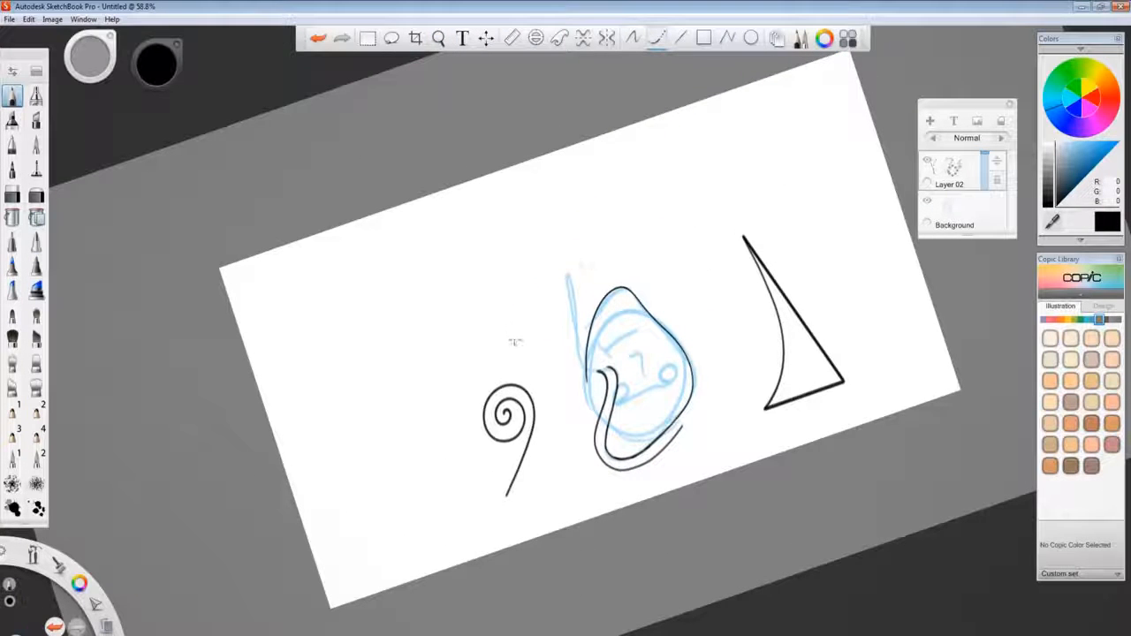
{"action": "mouse_move", "coordinate": [515, 342]}
{"action": "left_mouse_down"}
{"action": "mouse_move", "coordinate": [648, 209]}
{"action": "mouse_move", "coordinate": [671, 212]}
{"action": "mouse_move", "coordinate": [606, 268]}
{"action": "mouse_move", "coordinate": [535, 380]}
{"action": "mouse_move", "coordinate": [588, 221]}
{"action": "mouse_move", "coordinate": [667, 163]}
{"action": "mouse_move", "coordinate": [656, 166]}
{"action": "mouse_move", "coordinate": [613, 219]}
{"action": "mouse_move", "coordinate": [658, 232]}
{"action": "left_mouse_up"}
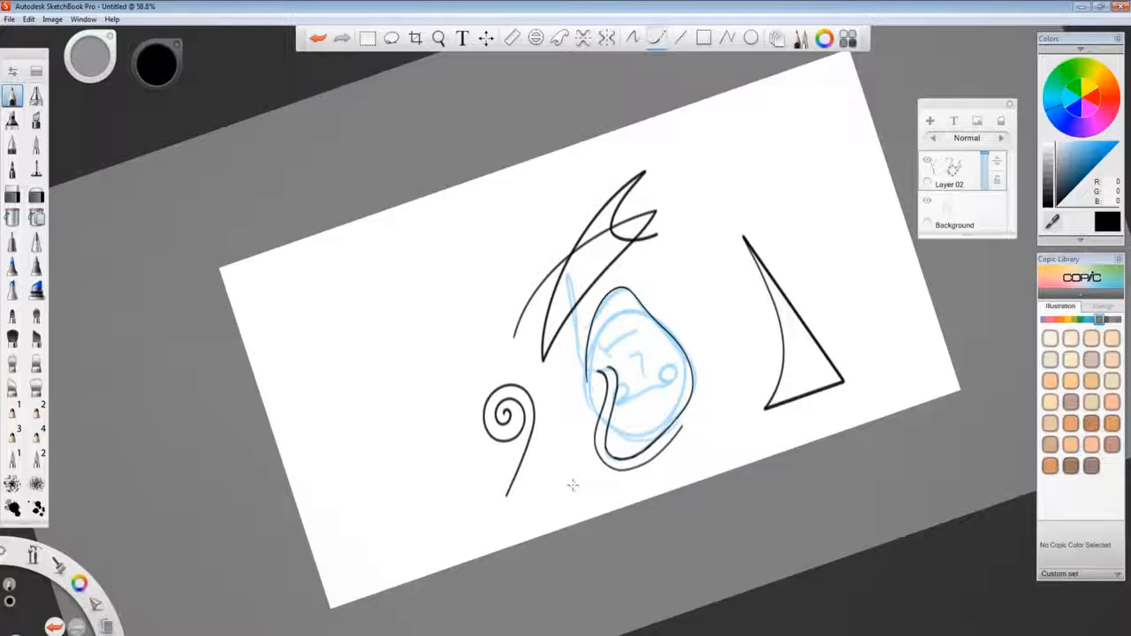
{"action": "key", "text": "space"}
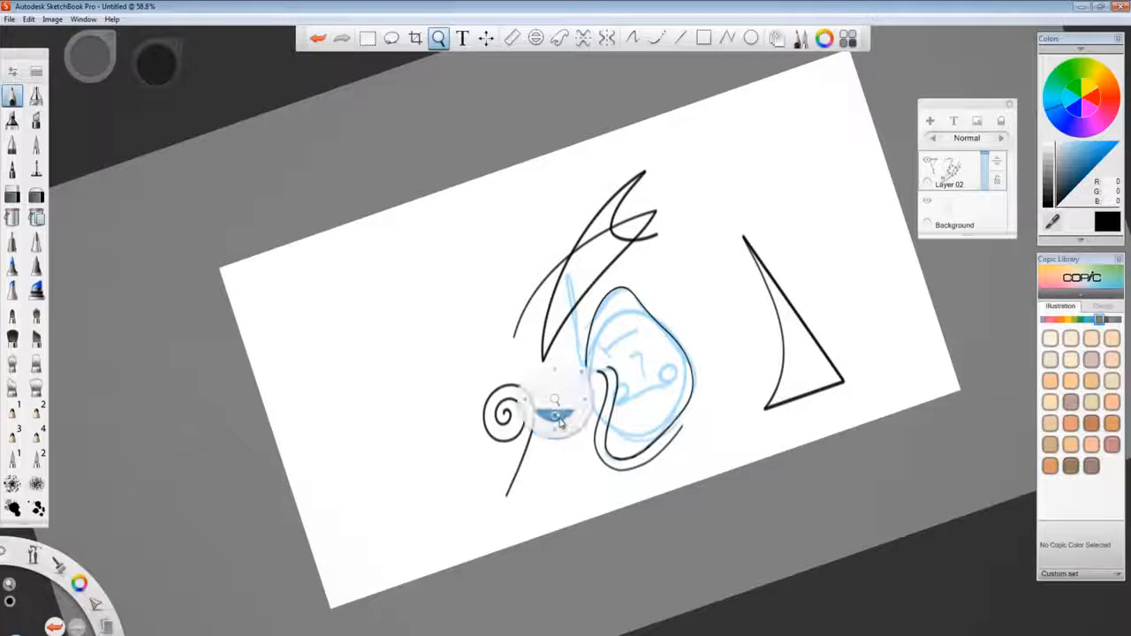
{"action": "left_click_drag", "start_coordinate": [558, 422], "coordinate": [621, 212]}
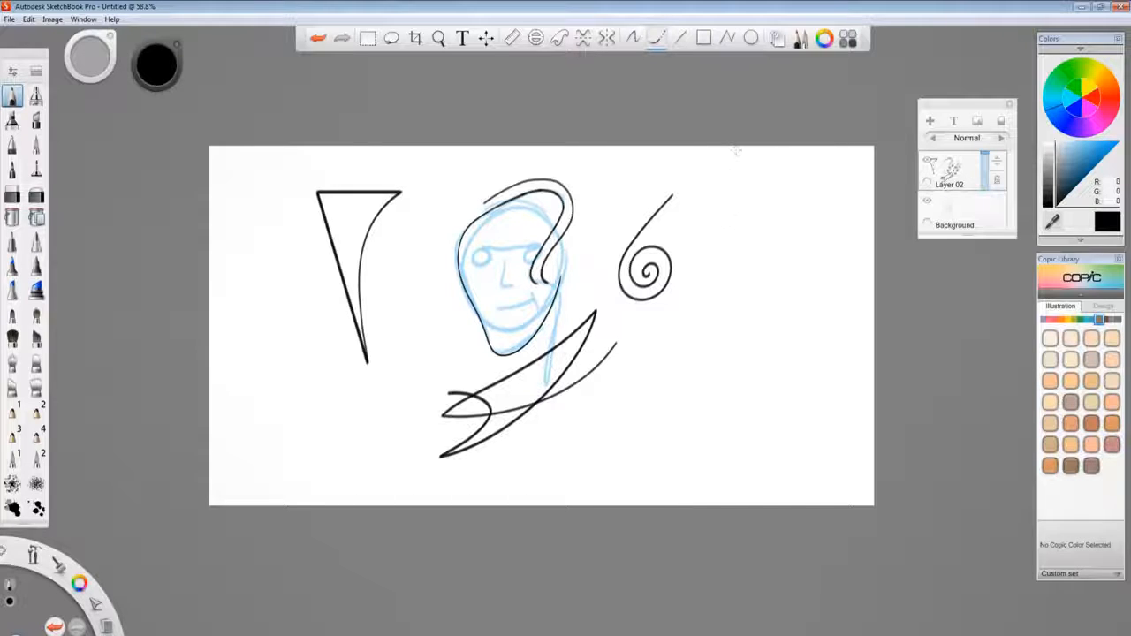
Undo the last mark and start a new blank document without saving the current sketch
{"action": "key", "text": "ctrl+z"}
{"action": "left_click", "coordinate": [10, 19]}
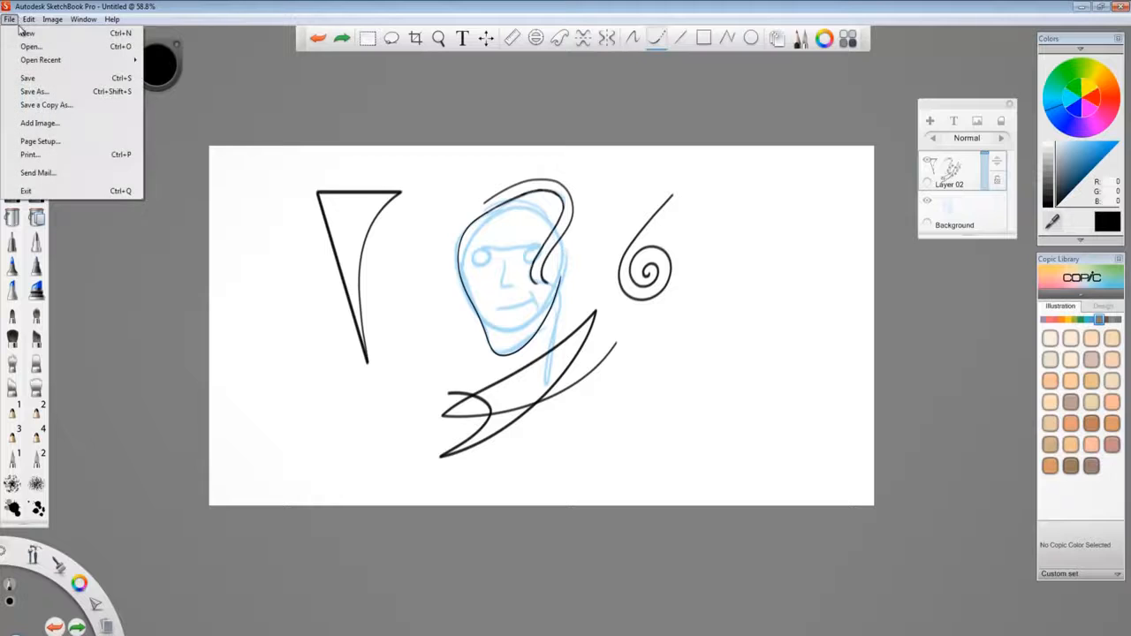
{"action": "left_click", "coordinate": [27, 33]}
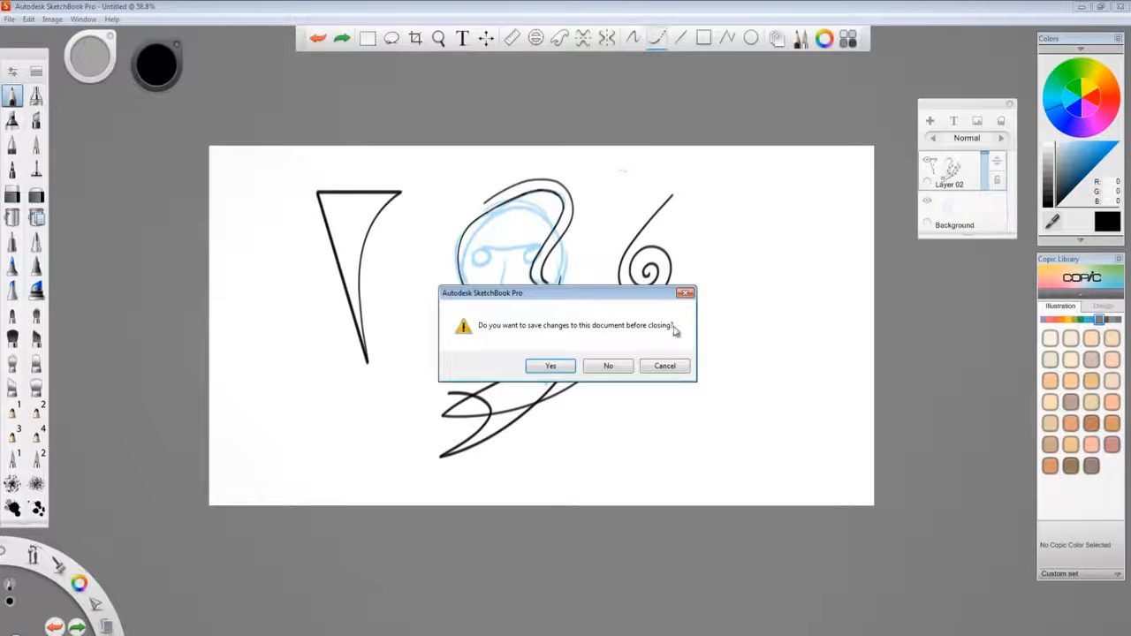
{"action": "left_click", "coordinate": [610, 365]}
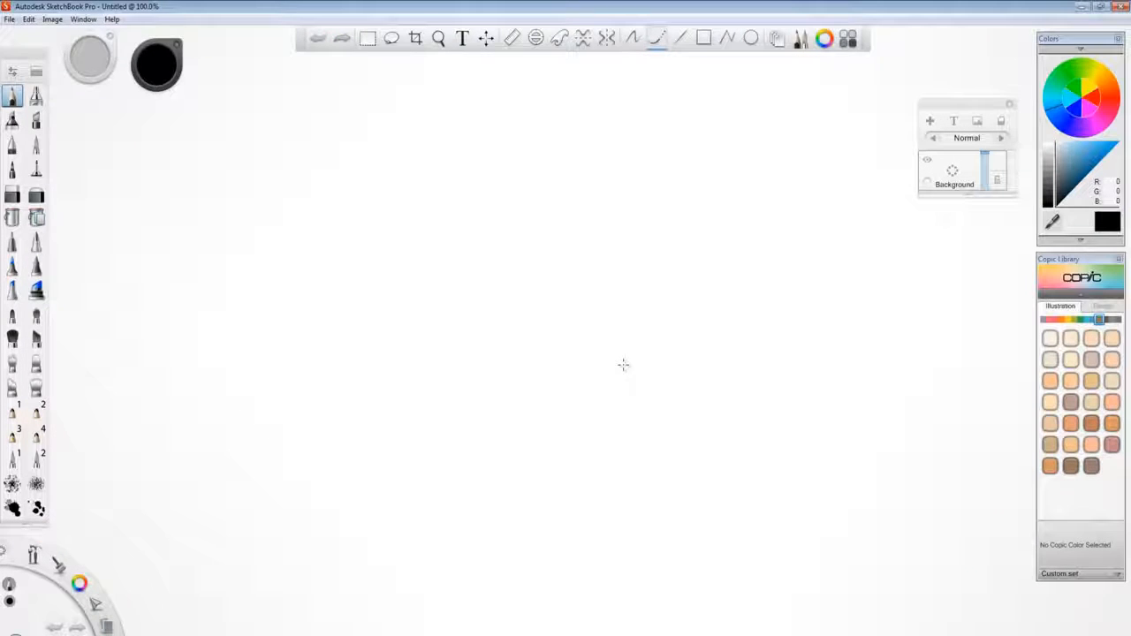
In the Image Size settings, enter 6000 pixels for the width and 6000 pixels for the height with proportions kept
{"action": "left_click", "coordinate": [11, 21]}
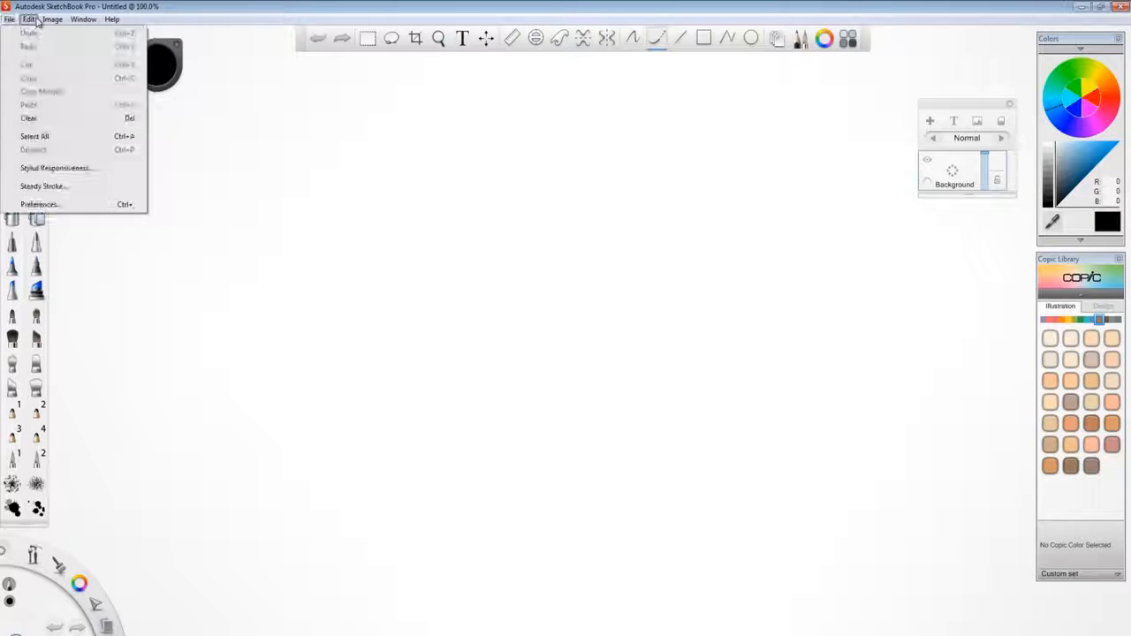
{"action": "left_click", "coordinate": [58, 33]}
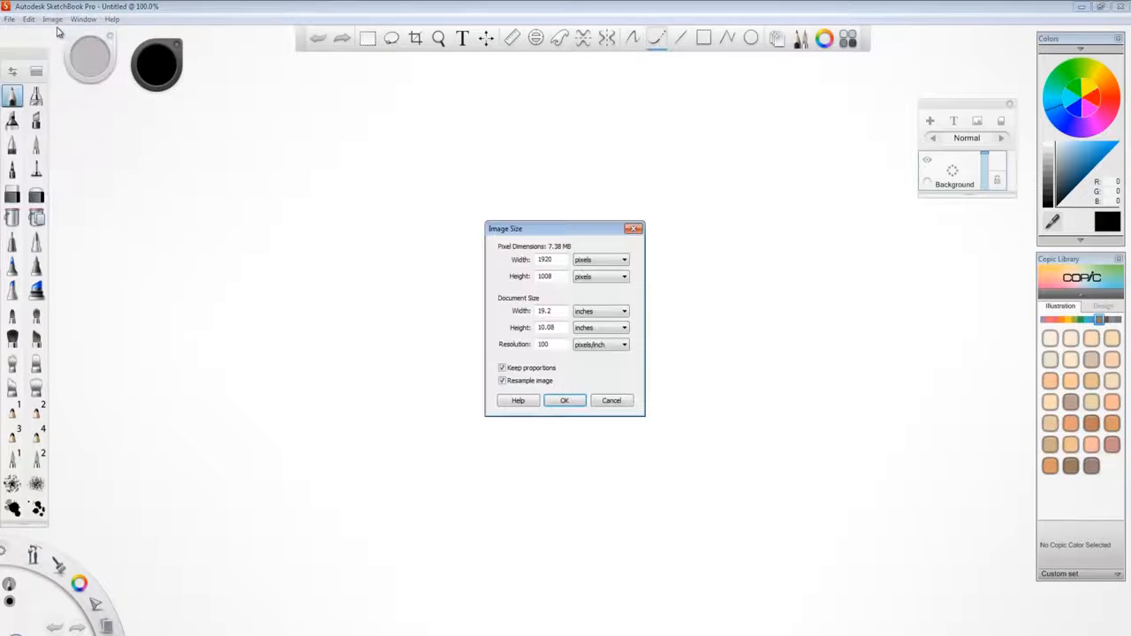
{"action": "left_click", "coordinate": [590, 268]}
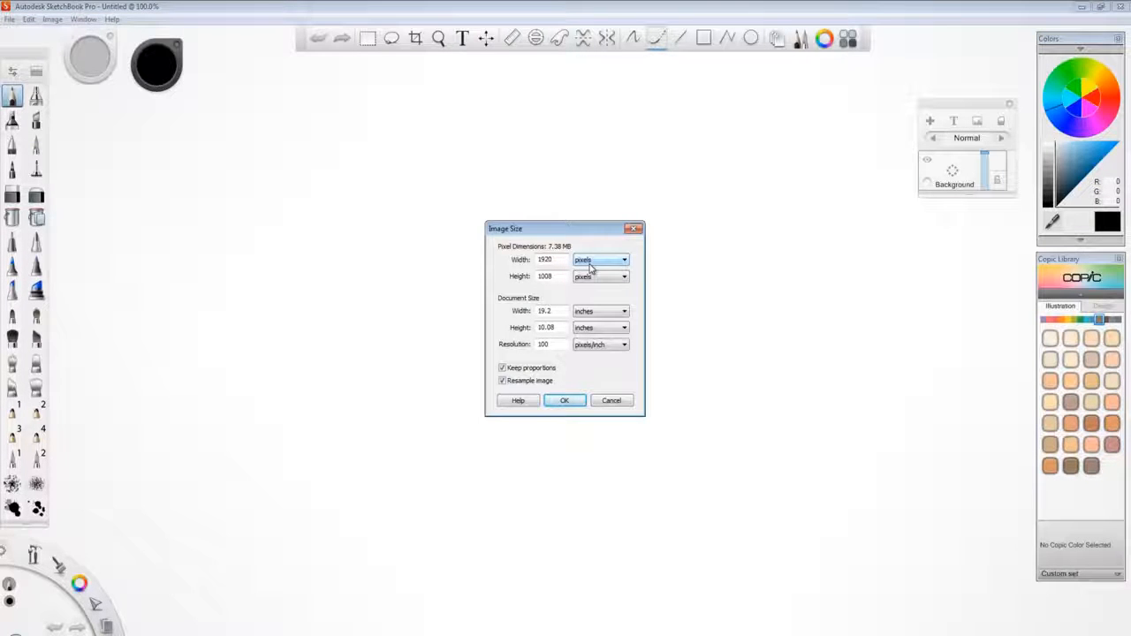
{"action": "key", "text": "shift+Tab"}
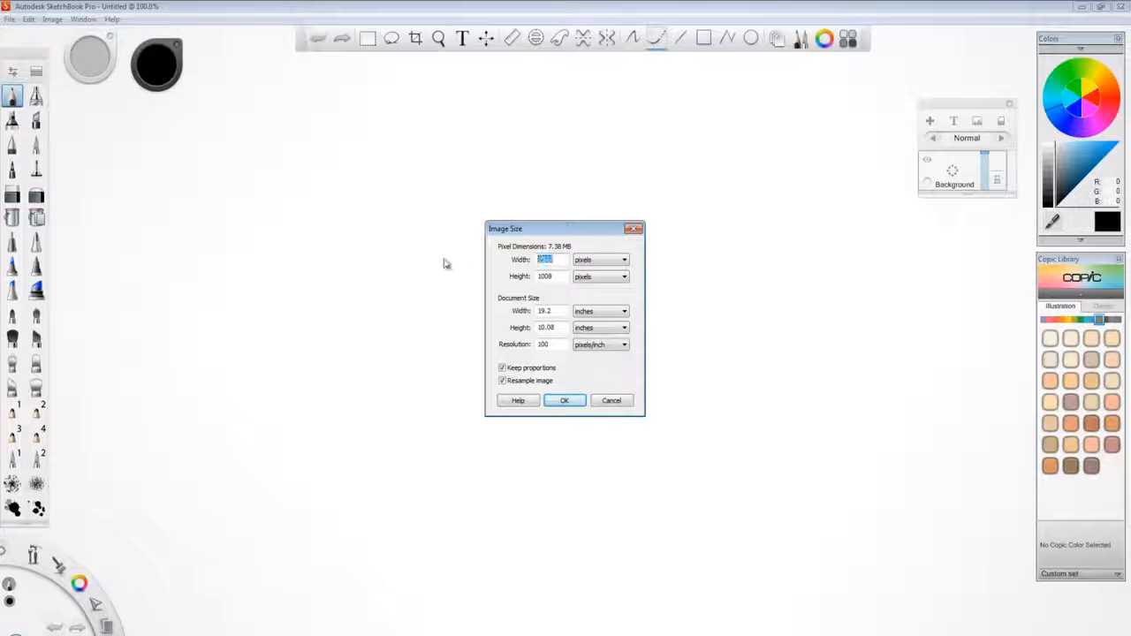
{"action": "type", "text": "6000"}
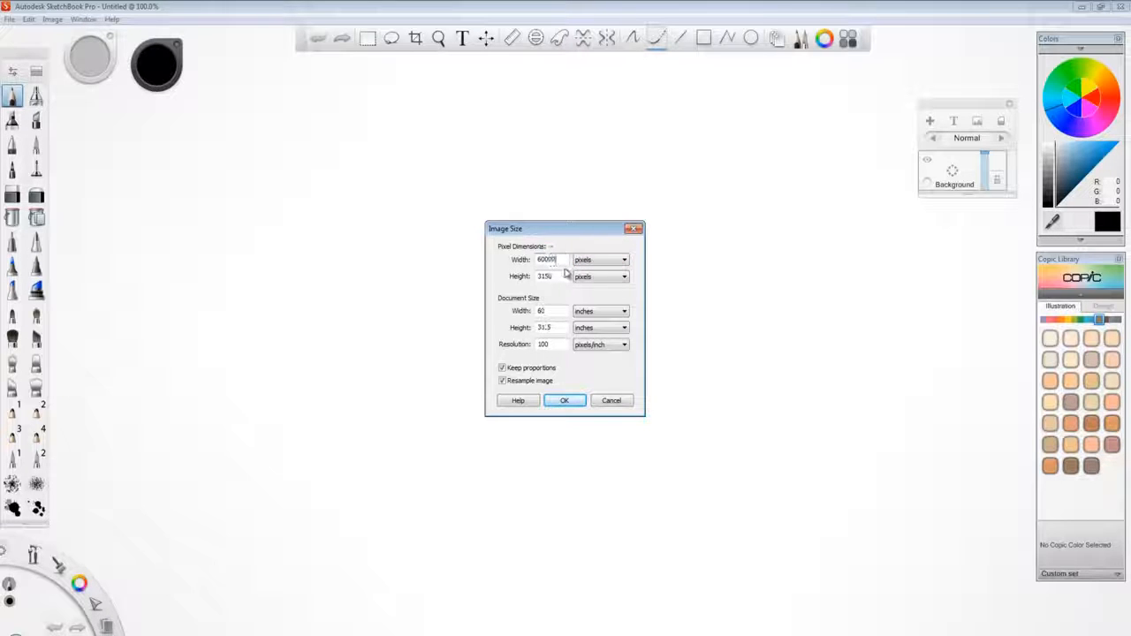
{"action": "key", "text": "Tab"}
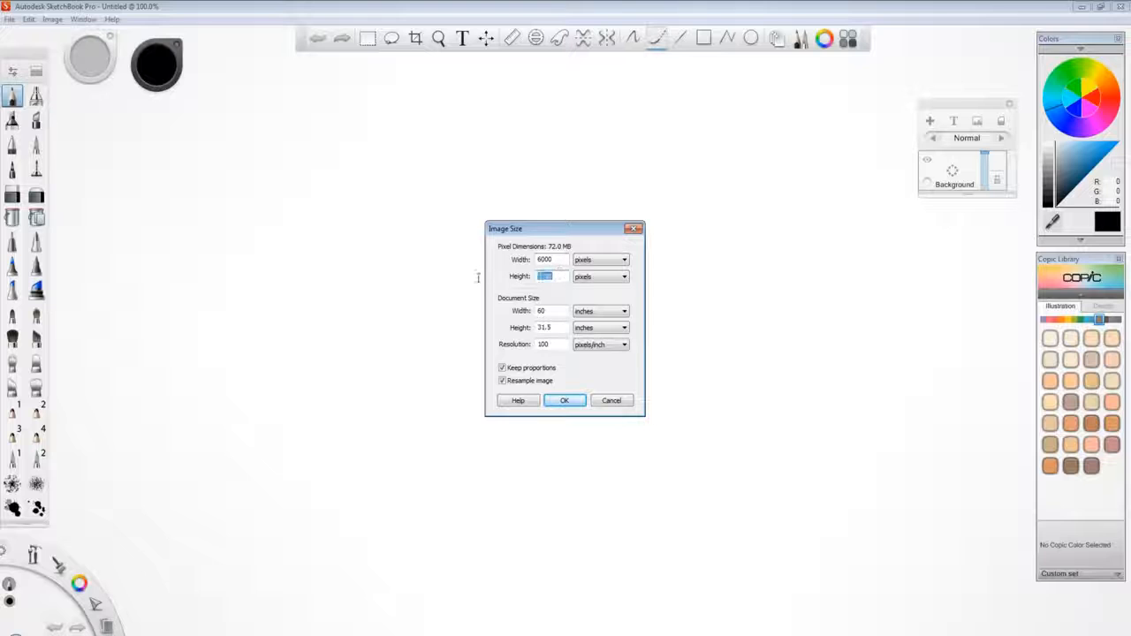
{"action": "type", "text": "6000"}
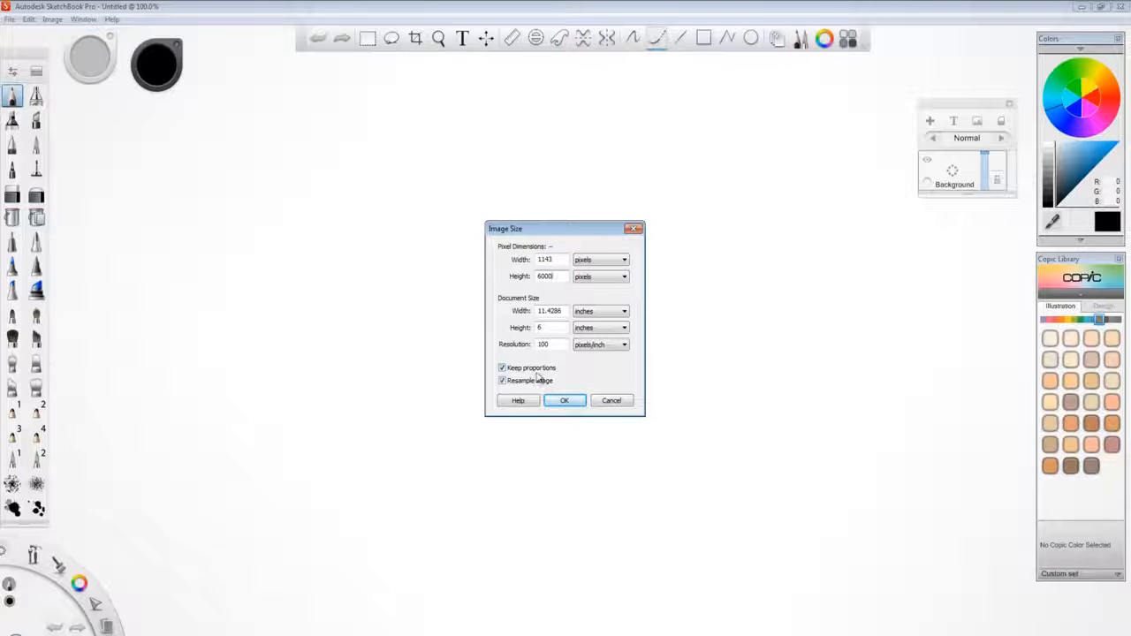
Turn off Keep proportions, set the image height to 6000 pixels and apply the new size
{"action": "left_click", "coordinate": [538, 369]}
{"action": "left_click", "coordinate": [540, 369]}
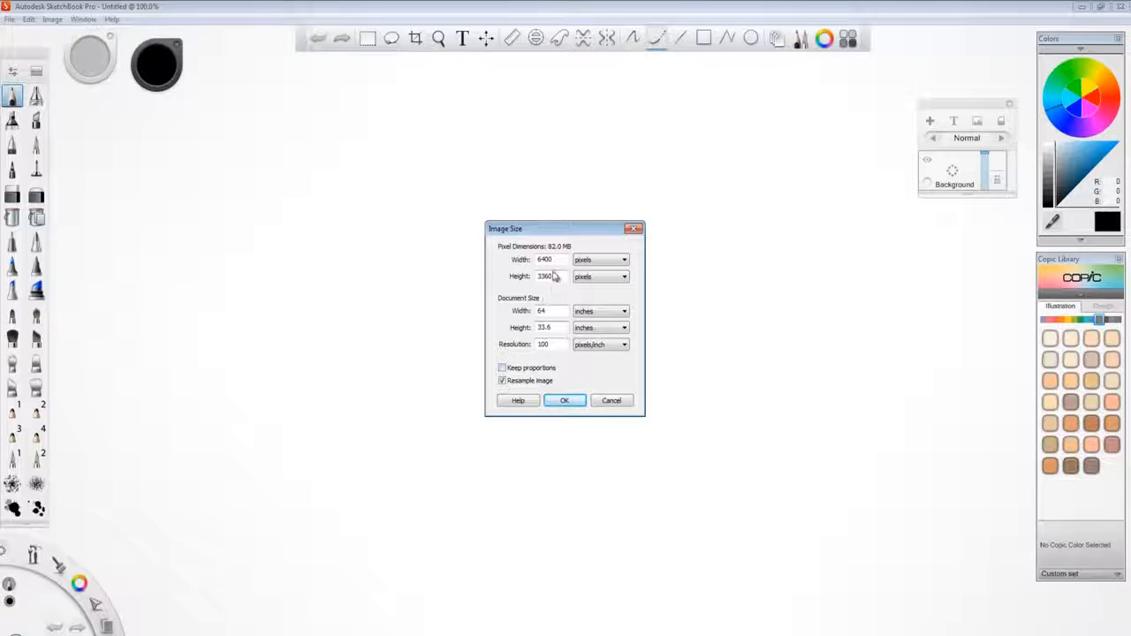
{"action": "left_click_drag", "start_coordinate": [555, 276], "coordinate": [515, 281]}
{"action": "type", "text": "60"}
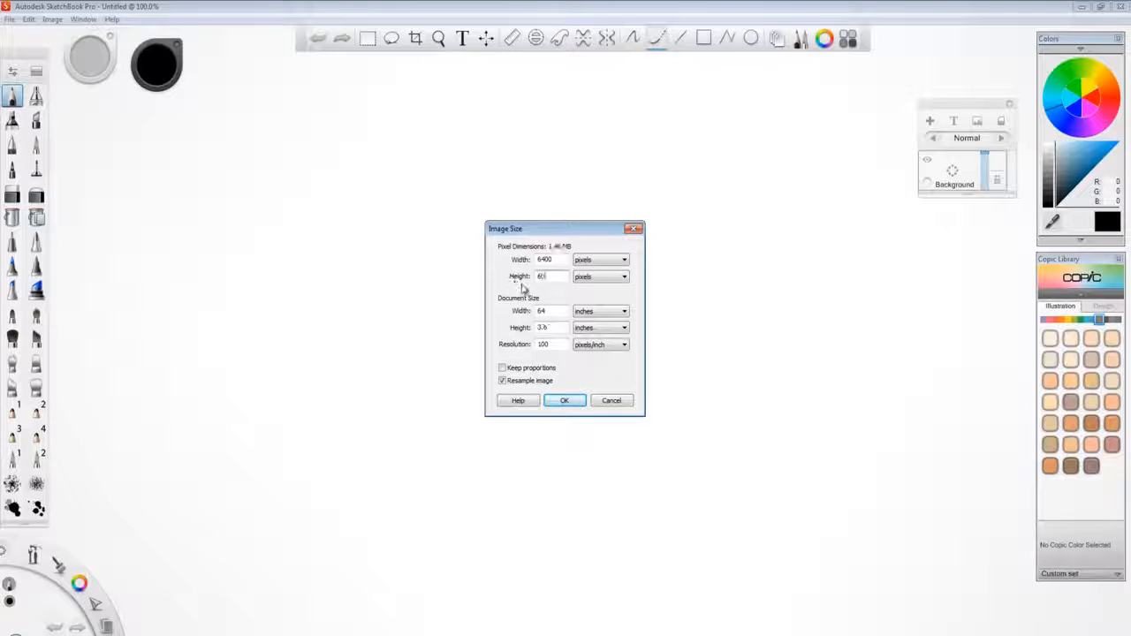
{"action": "type", "text": "00"}
{"action": "left_click", "coordinate": [553, 400]}
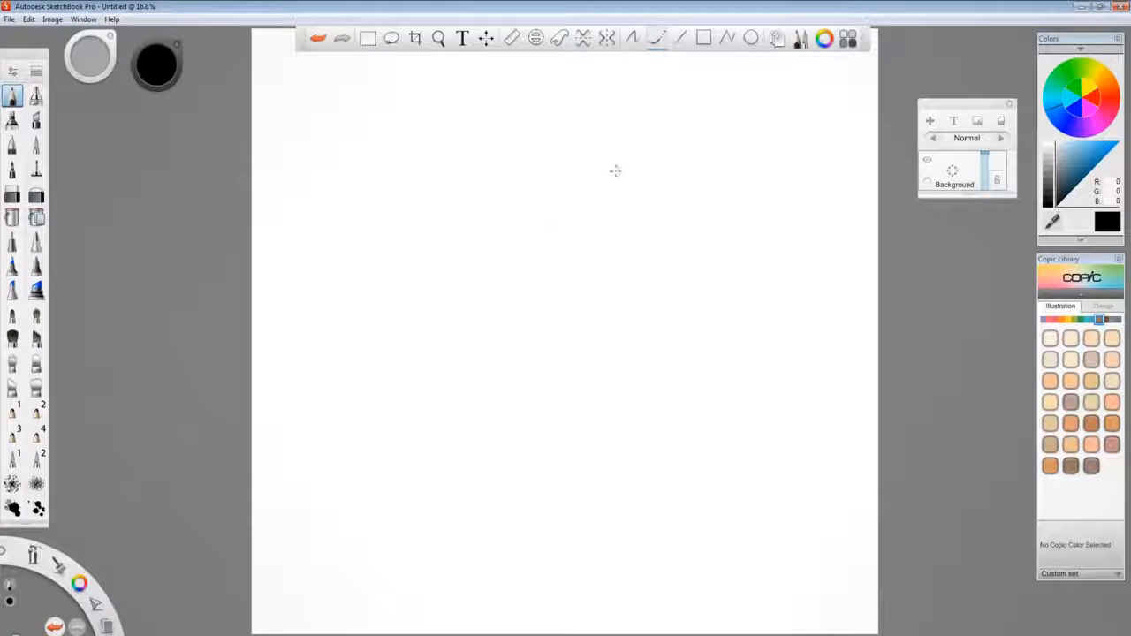
With Steady Stroke, draw two long, looping S-shaped pencil curves that cross each other on the enlarged canvas
{"action": "mouse_move", "coordinate": [438, 259]}
{"action": "left_mouse_down"}
{"action": "mouse_move", "coordinate": [485, 303]}
{"action": "mouse_move", "coordinate": [651, 235]}
{"action": "mouse_move", "coordinate": [749, 174]}
{"action": "mouse_move", "coordinate": [722, 265]}
{"action": "left_mouse_up"}
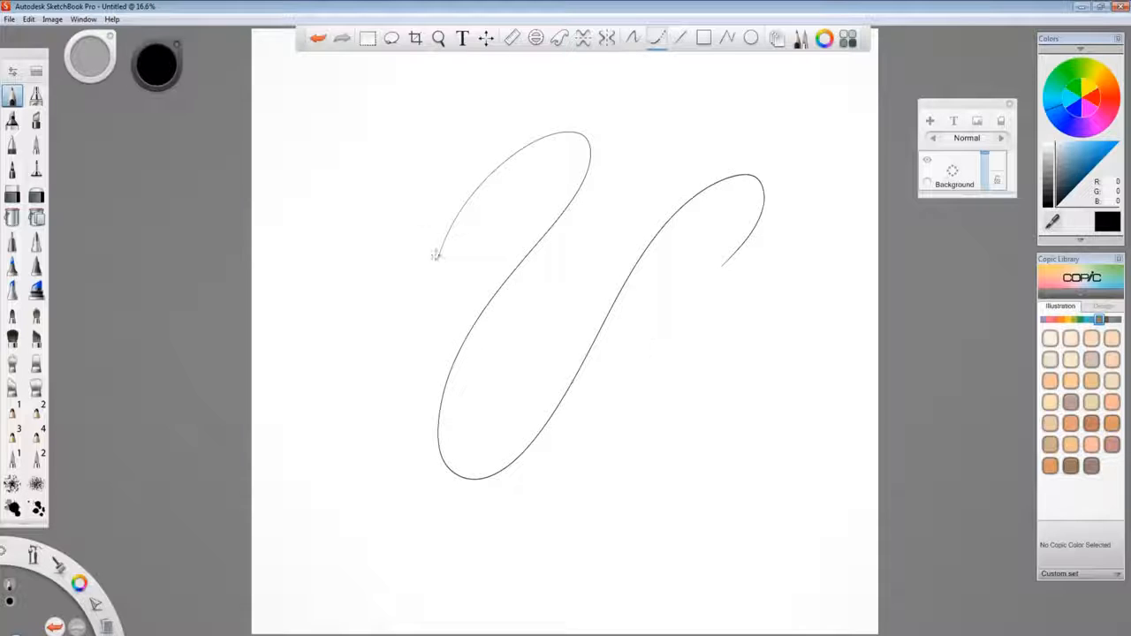
{"action": "mouse_move", "coordinate": [437, 258]}
{"action": "left_mouse_down"}
{"action": "mouse_move", "coordinate": [500, 144]}
{"action": "mouse_move", "coordinate": [462, 359]}
{"action": "mouse_move", "coordinate": [542, 475]}
{"action": "mouse_move", "coordinate": [782, 94]}
{"action": "left_mouse_up"}
{"action": "mouse_move", "coordinate": [818, 130]}
{"action": "left_mouse_down"}
{"action": "mouse_move", "coordinate": [796, 263]}
{"action": "mouse_move", "coordinate": [733, 283]}
{"action": "left_mouse_up"}
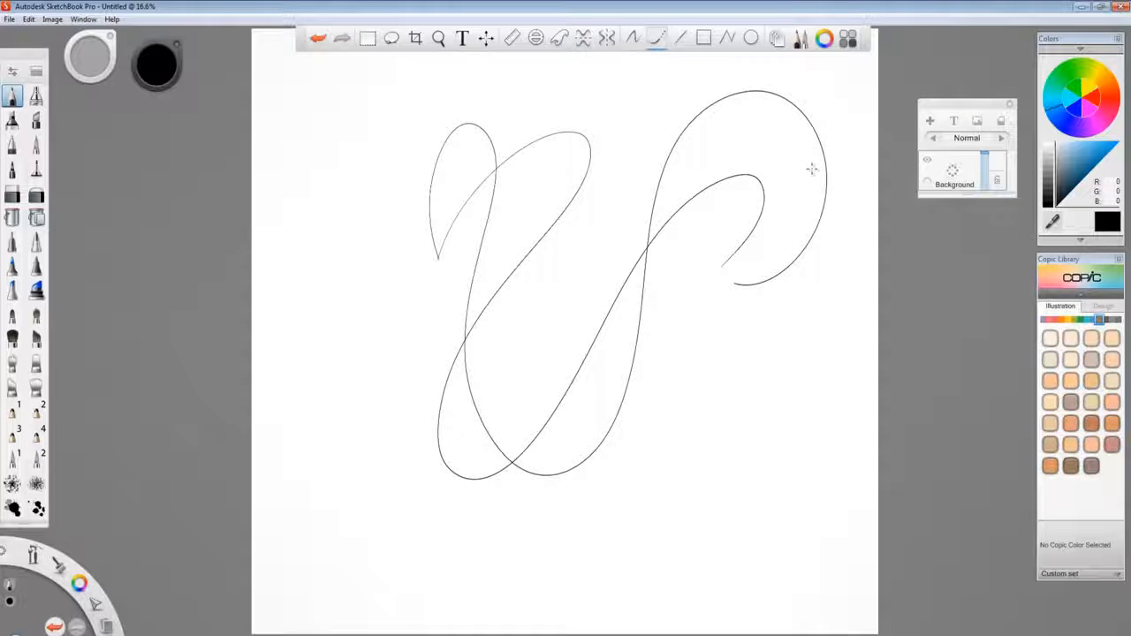
Try the Pencil's Hardness/Size at 6B/6.8 and HB/2.0 in its brush properties, and discard the changes
{"action": "left_click", "coordinate": [14, 73]}
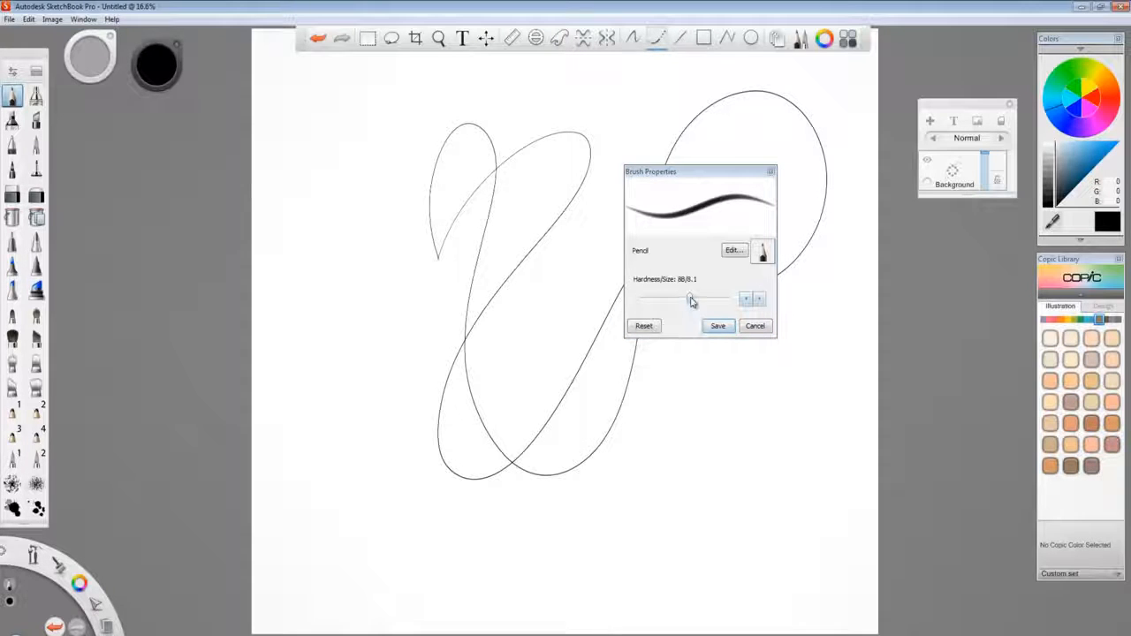
{"action": "mouse_move", "coordinate": [690, 301]}
{"action": "left_mouse_down"}
{"action": "mouse_move", "coordinate": [719, 303]}
{"action": "mouse_move", "coordinate": [681, 301]}
{"action": "left_mouse_up"}
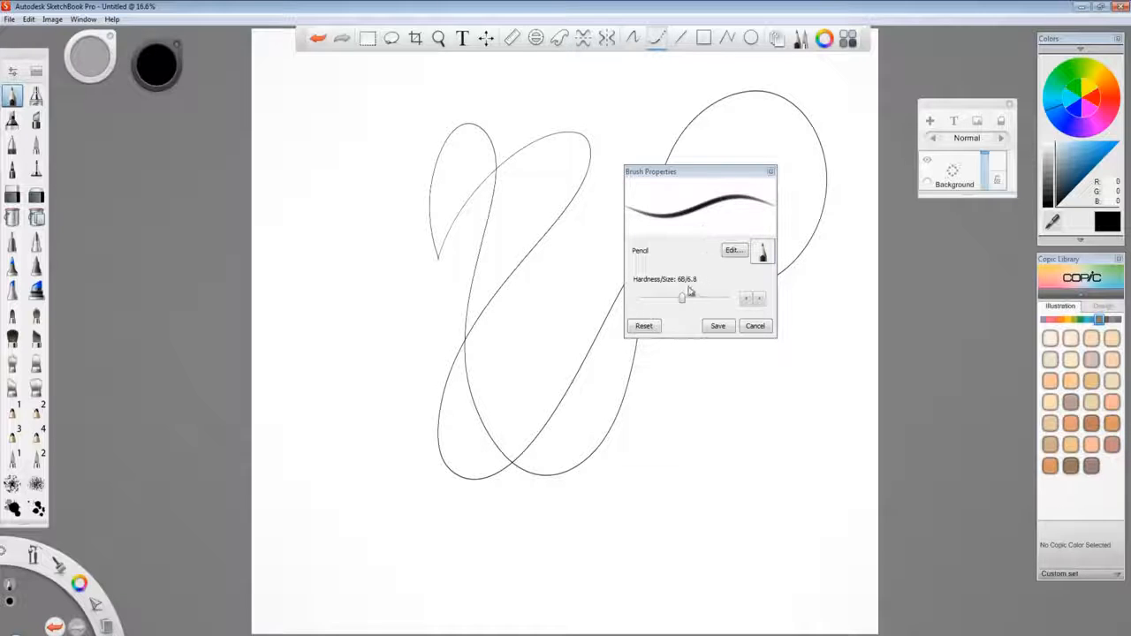
{"action": "mouse_move", "coordinate": [681, 298]}
{"action": "left_mouse_down"}
{"action": "mouse_move", "coordinate": [723, 301]}
{"action": "mouse_move", "coordinate": [651, 300]}
{"action": "left_mouse_up"}
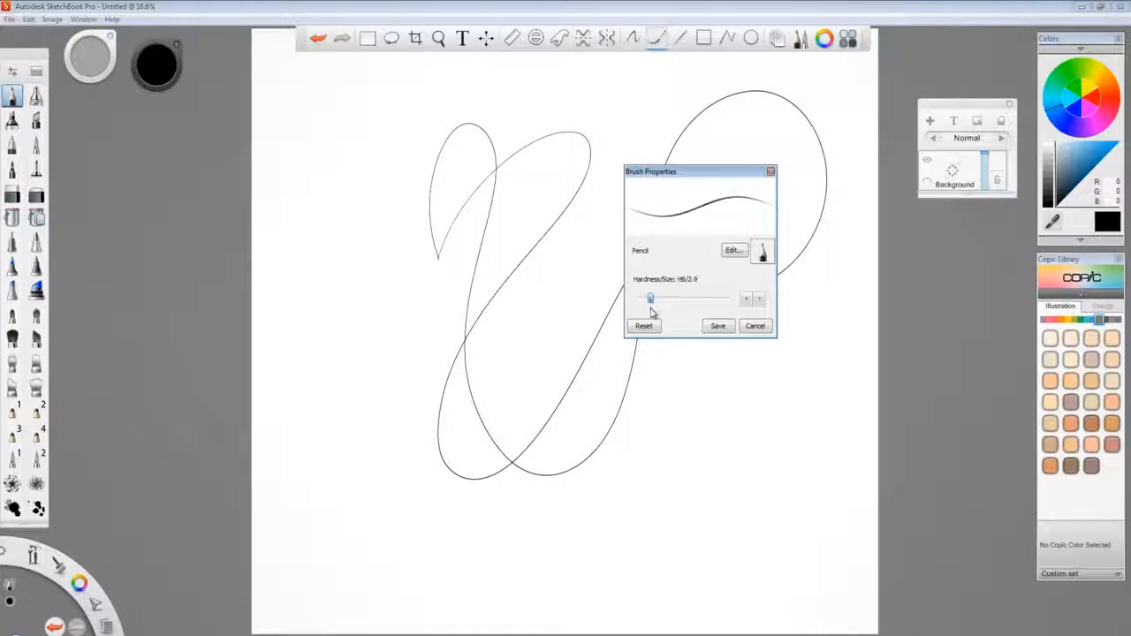
{"action": "left_click", "coordinate": [752, 328]}
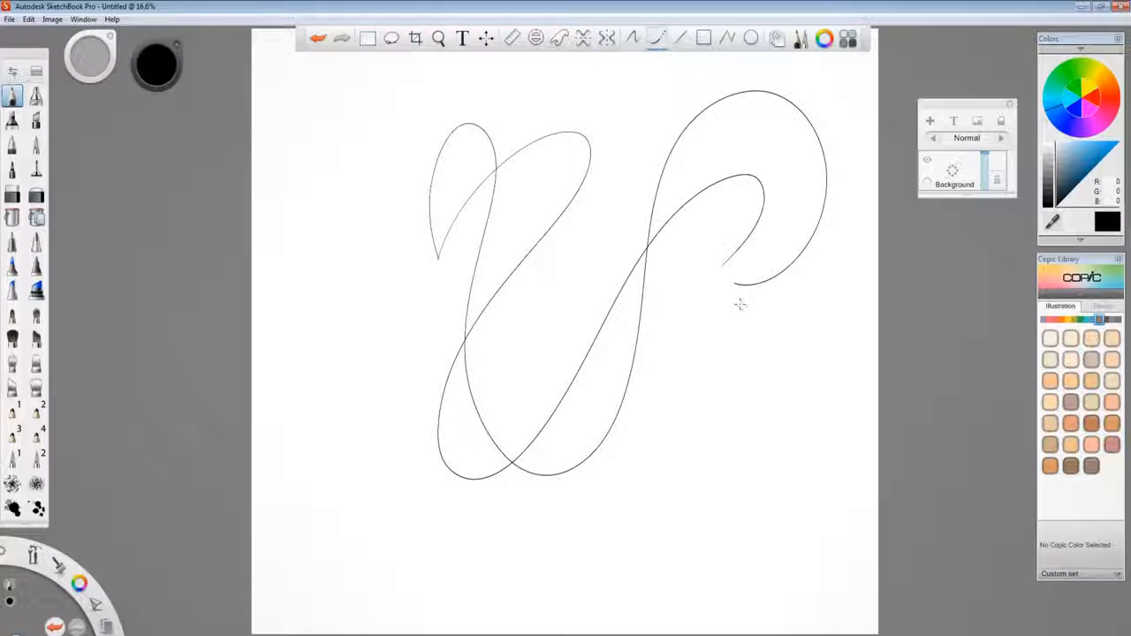
With the chisel-tip marker and Steady Stroke, draw a short, nearly horizontal line across the upper loops
{"action": "left_click", "coordinate": [36, 120]}
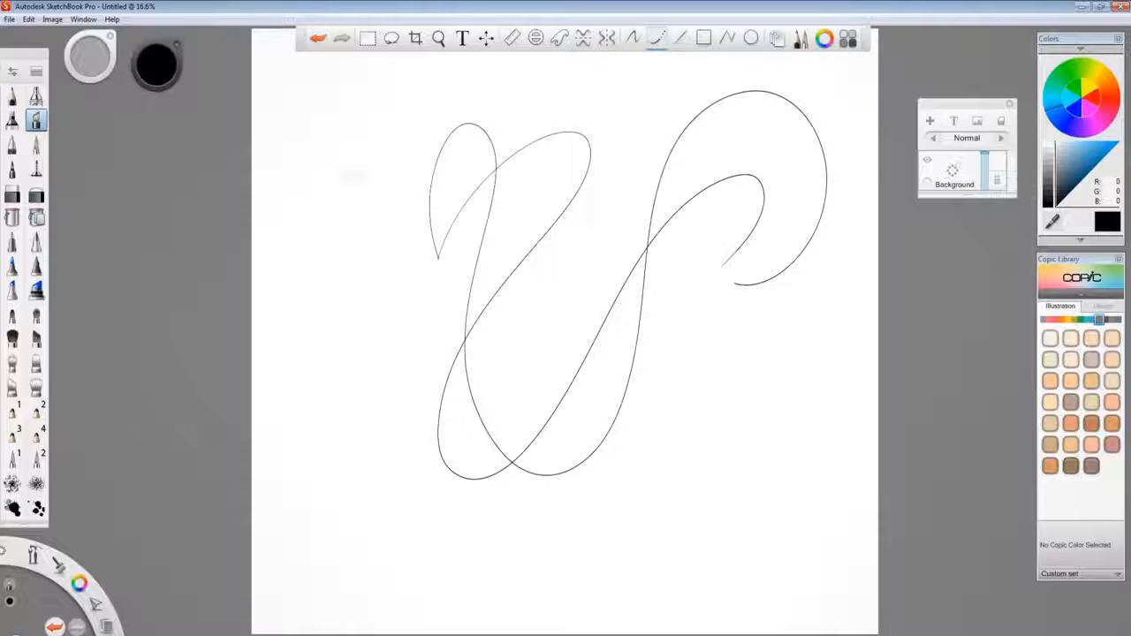
{"action": "left_click_drag", "start_coordinate": [358, 212], "coordinate": [508, 191]}
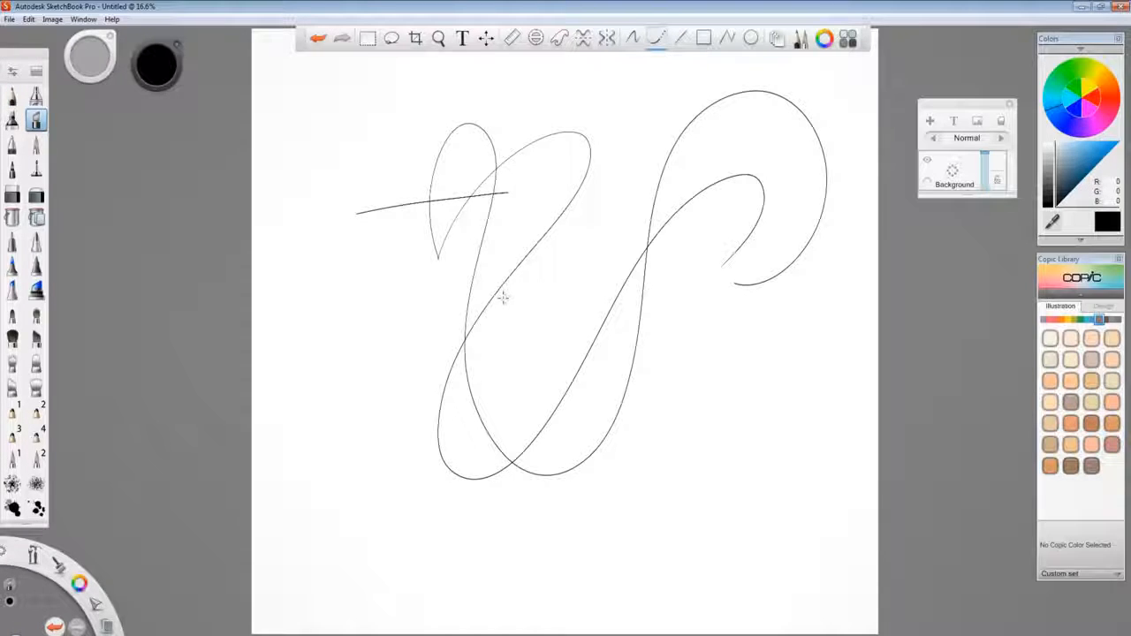
With Steady Stroke off, draw a bold brush spiral over the curves and a second bold stroke from its outer end to its centre
{"action": "left_click", "coordinate": [632, 38]}
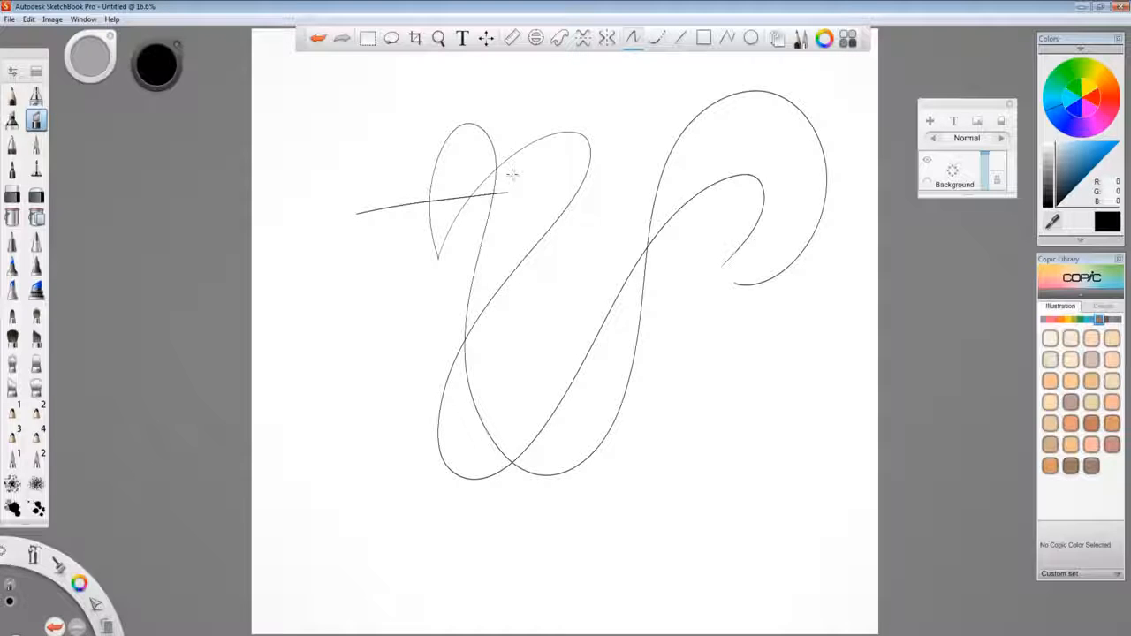
{"action": "left_click", "coordinate": [37, 144]}
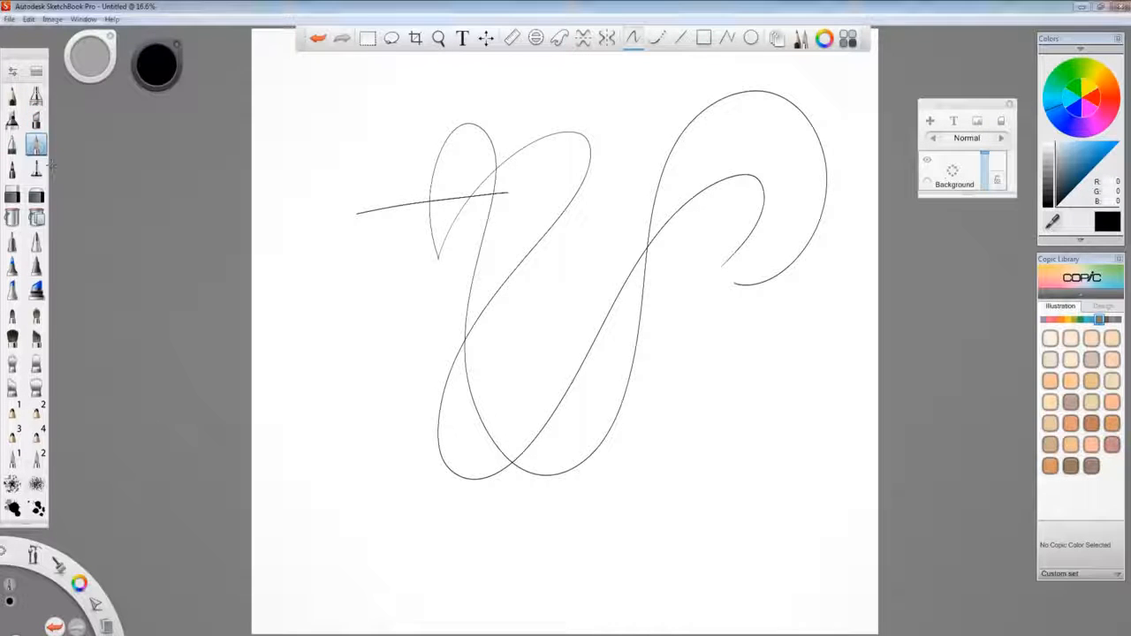
{"action": "mouse_move", "coordinate": [404, 318]}
{"action": "left_mouse_down"}
{"action": "mouse_move", "coordinate": [502, 444]}
{"action": "mouse_move", "coordinate": [638, 370]}
{"action": "mouse_move", "coordinate": [625, 204]}
{"action": "mouse_move", "coordinate": [482, 216]}
{"action": "mouse_move", "coordinate": [492, 362]}
{"action": "mouse_move", "coordinate": [583, 308]}
{"action": "mouse_move", "coordinate": [520, 258]}
{"action": "mouse_move", "coordinate": [538, 312]}
{"action": "mouse_move", "coordinate": [562, 272]}
{"action": "left_mouse_up"}
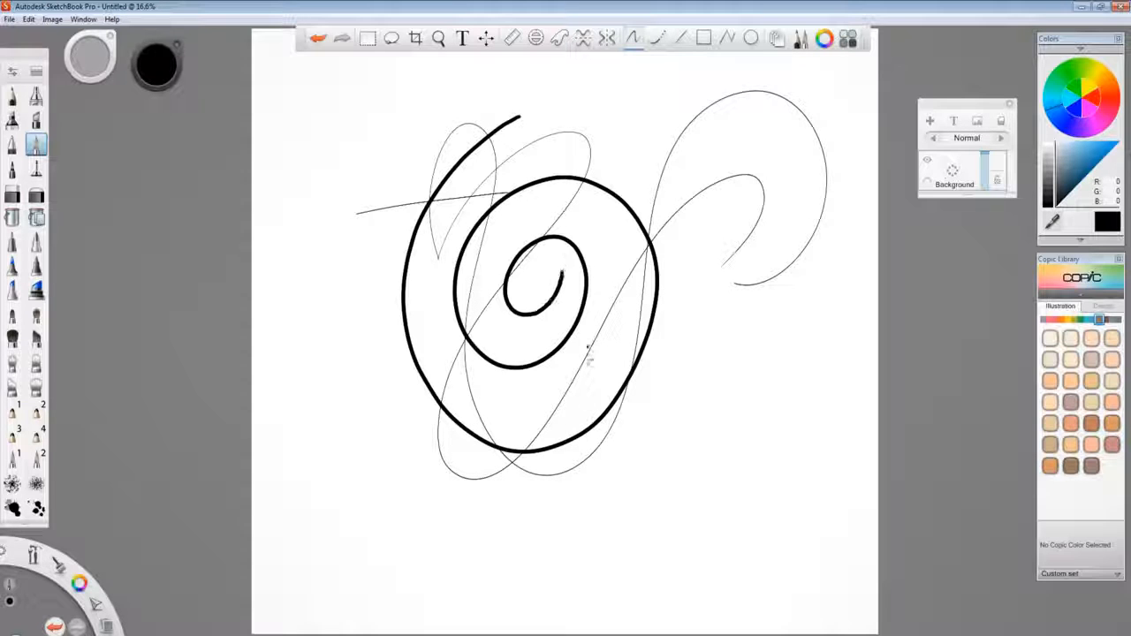
{"action": "mouse_move", "coordinate": [517, 121]}
{"action": "left_mouse_down"}
{"action": "mouse_move", "coordinate": [503, 182]}
{"action": "mouse_move", "coordinate": [512, 235]}
{"action": "mouse_move", "coordinate": [563, 275]}
{"action": "left_mouse_up"}
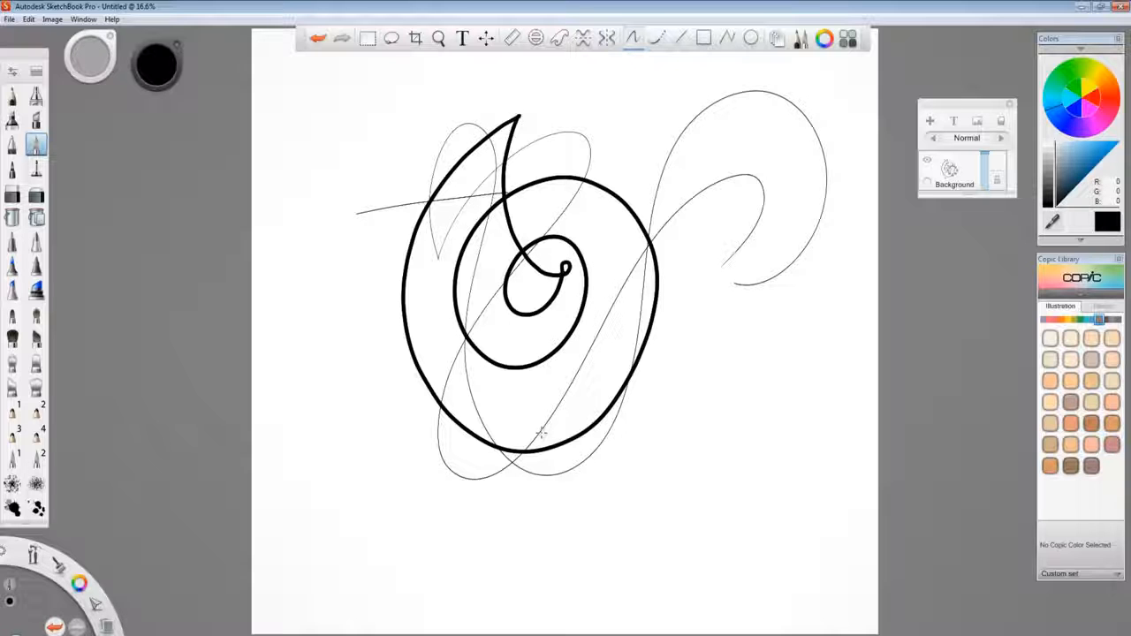
Select the whole drawing with a rectangular marquee, shrink it to about one third and rotate it about 135° counterclockwise
{"action": "left_click", "coordinate": [367, 38]}
{"action": "left_click_drag", "start_coordinate": [341, 86], "coordinate": [837, 515]}
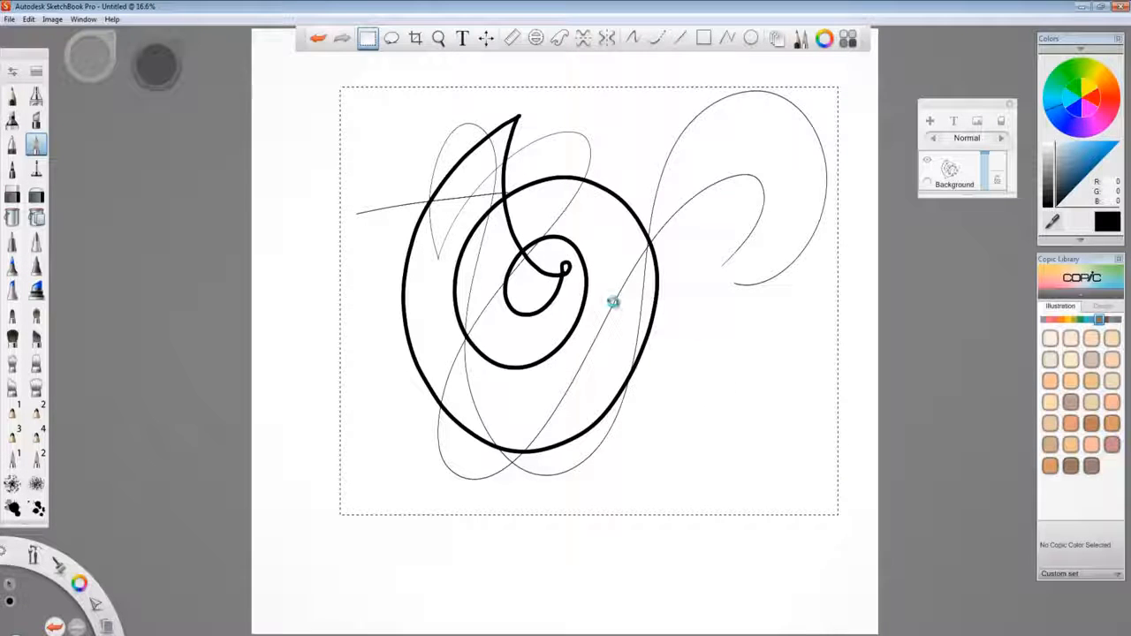
{"action": "mouse_move", "coordinate": [612, 303]}
{"action": "left_mouse_down"}
{"action": "mouse_move", "coordinate": [606, 323]}
{"action": "mouse_move", "coordinate": [492, 442]}
{"action": "left_mouse_up"}
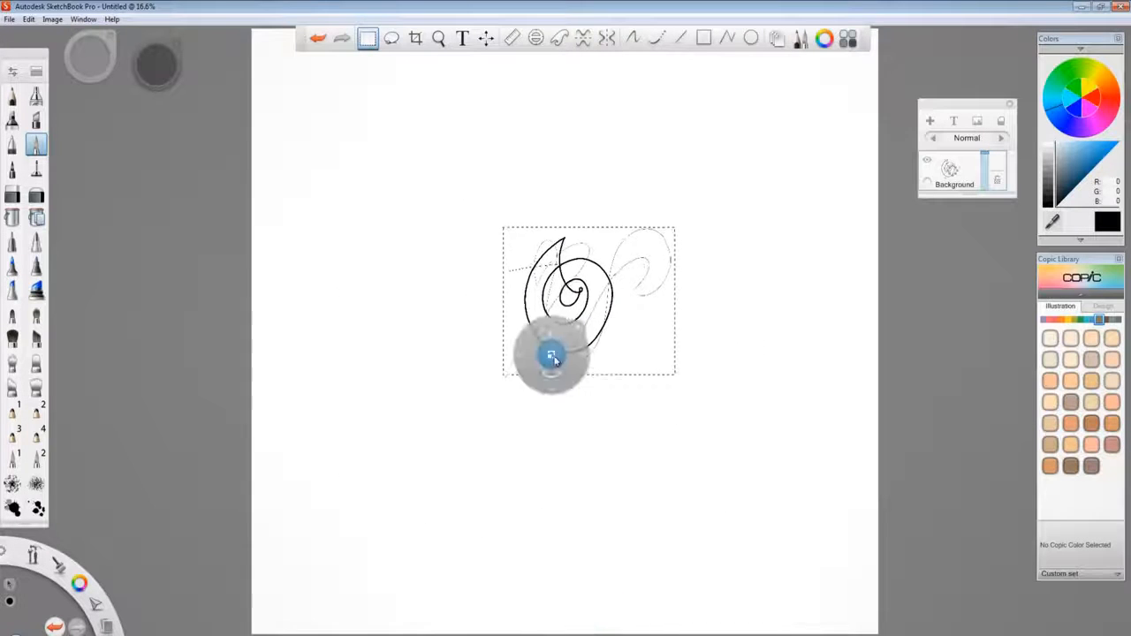
{"action": "mouse_move", "coordinate": [554, 356]}
{"action": "left_mouse_down"}
{"action": "mouse_move", "coordinate": [504, 358]}
{"action": "mouse_move", "coordinate": [525, 224]}
{"action": "mouse_move", "coordinate": [646, 281]}
{"action": "mouse_move", "coordinate": [640, 334]}
{"action": "left_mouse_up"}
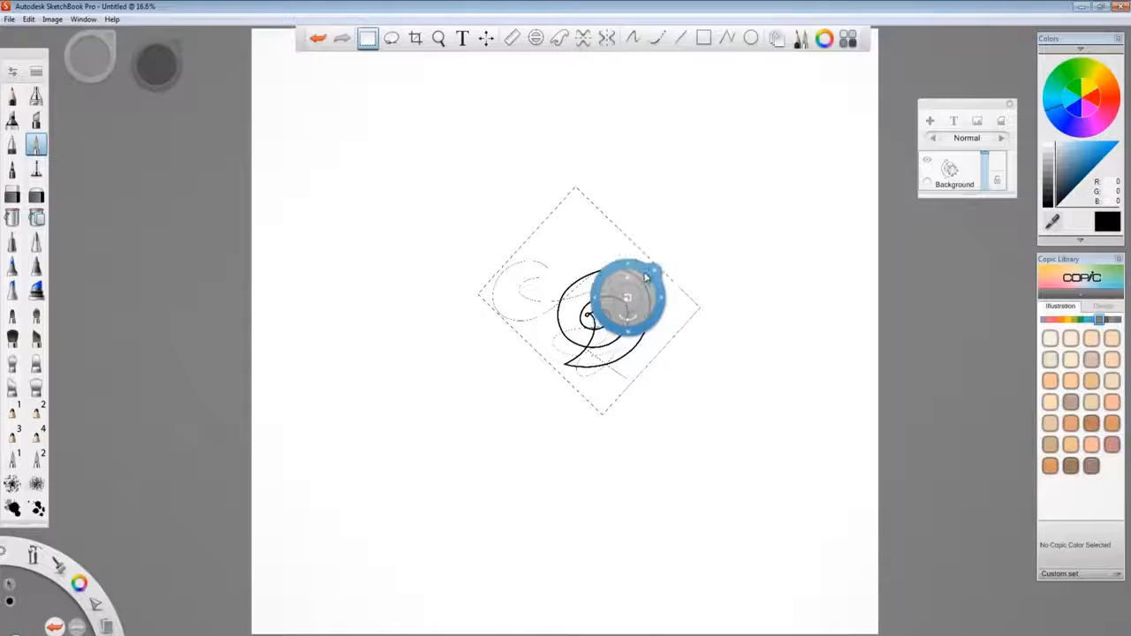
{"action": "left_click", "coordinate": [599, 230]}
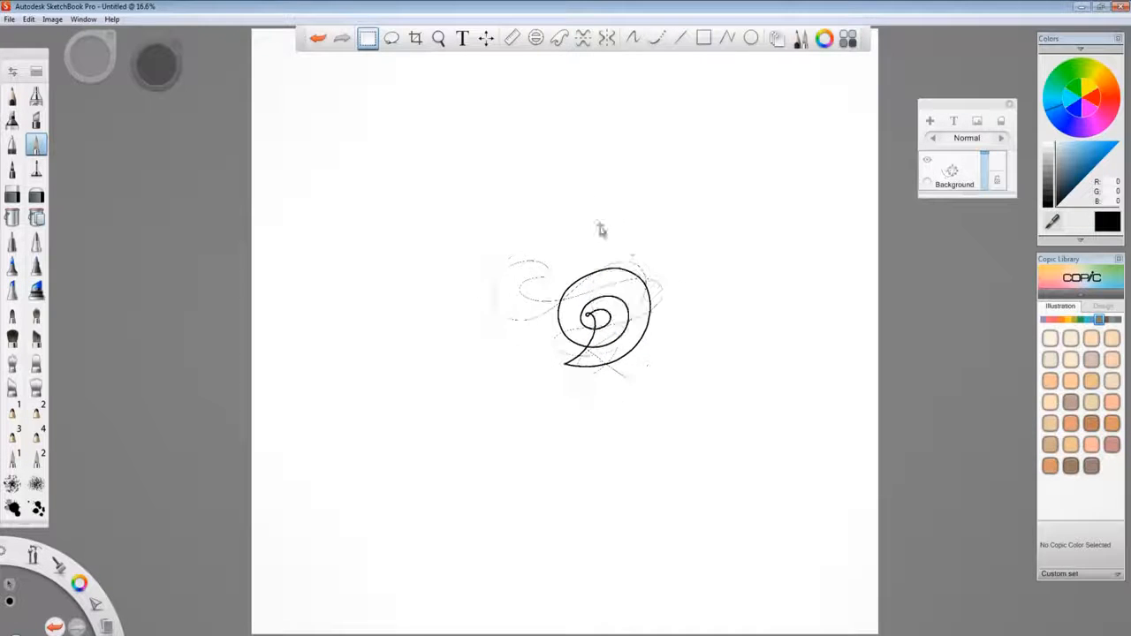
{"action": "left_click_drag", "start_coordinate": [460, 221], "coordinate": [701, 412]}
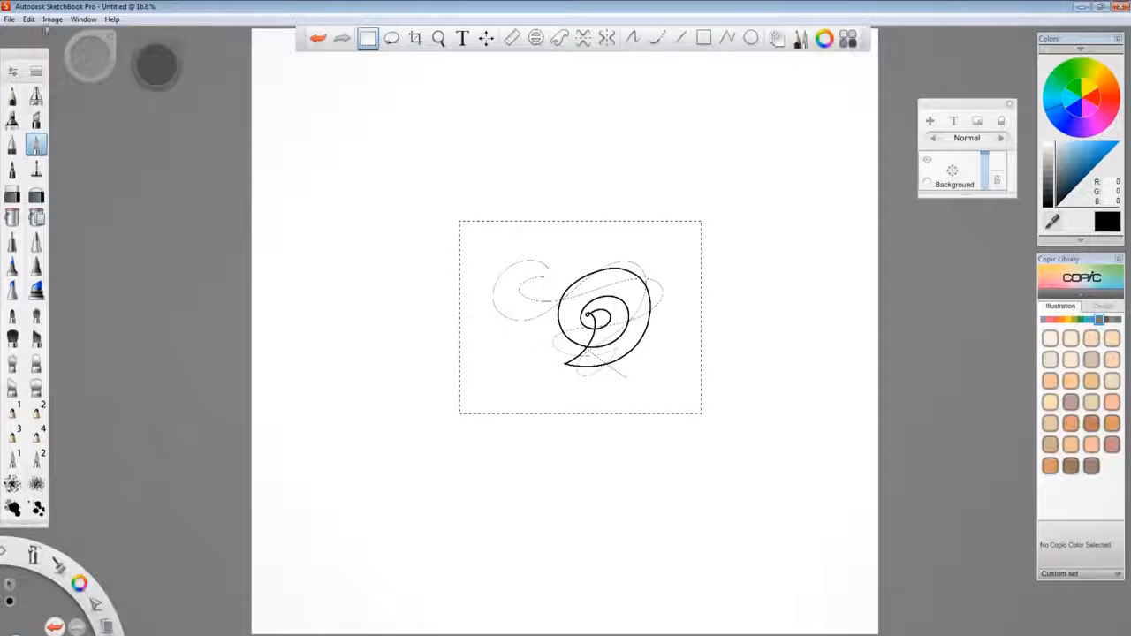
{"action": "left_click", "coordinate": [53, 18]}
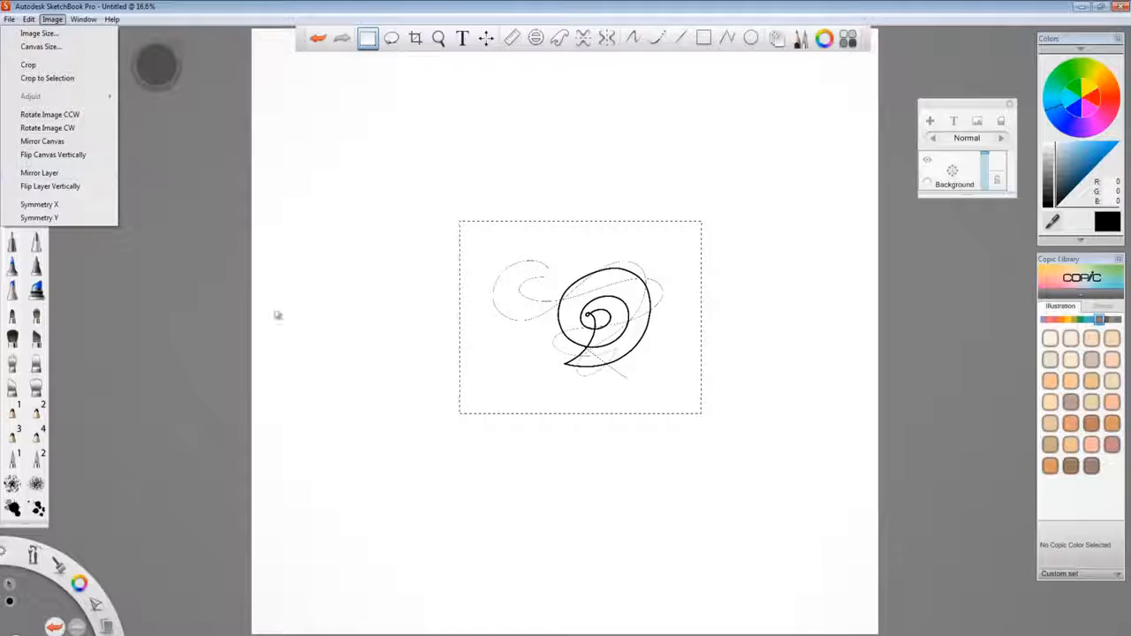
{"action": "left_click", "coordinate": [717, 360]}
Cut the spiral part of the drawing with a rectangular selection and paste it back at the canvas centre
{"action": "left_click_drag", "start_coordinate": [557, 236], "coordinate": [675, 380]}
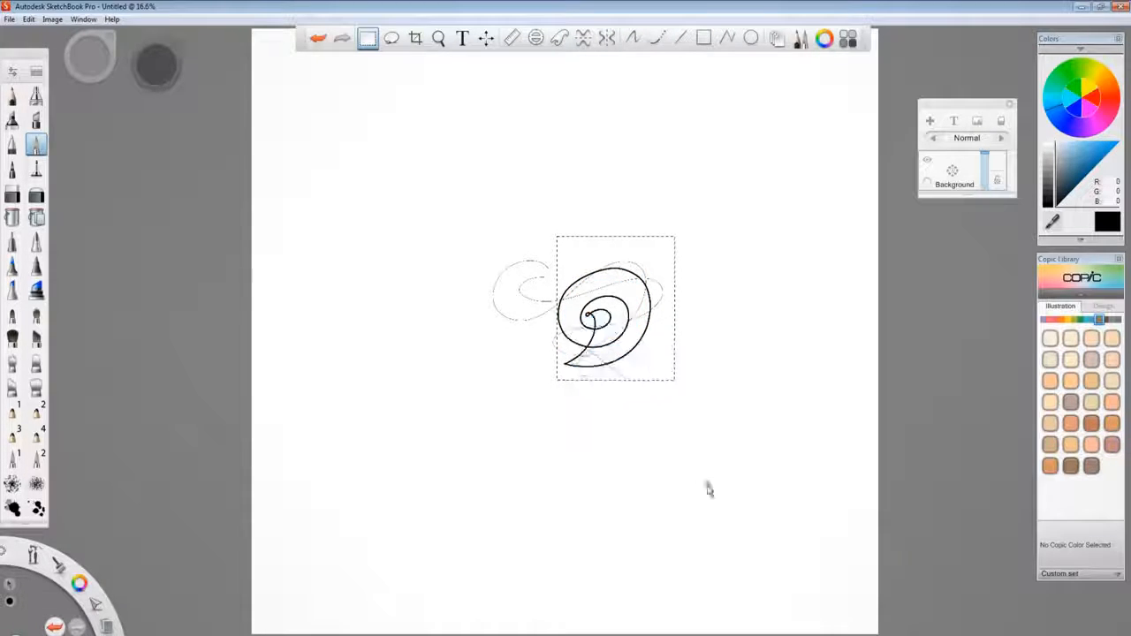
{"action": "key", "text": "Delete"}
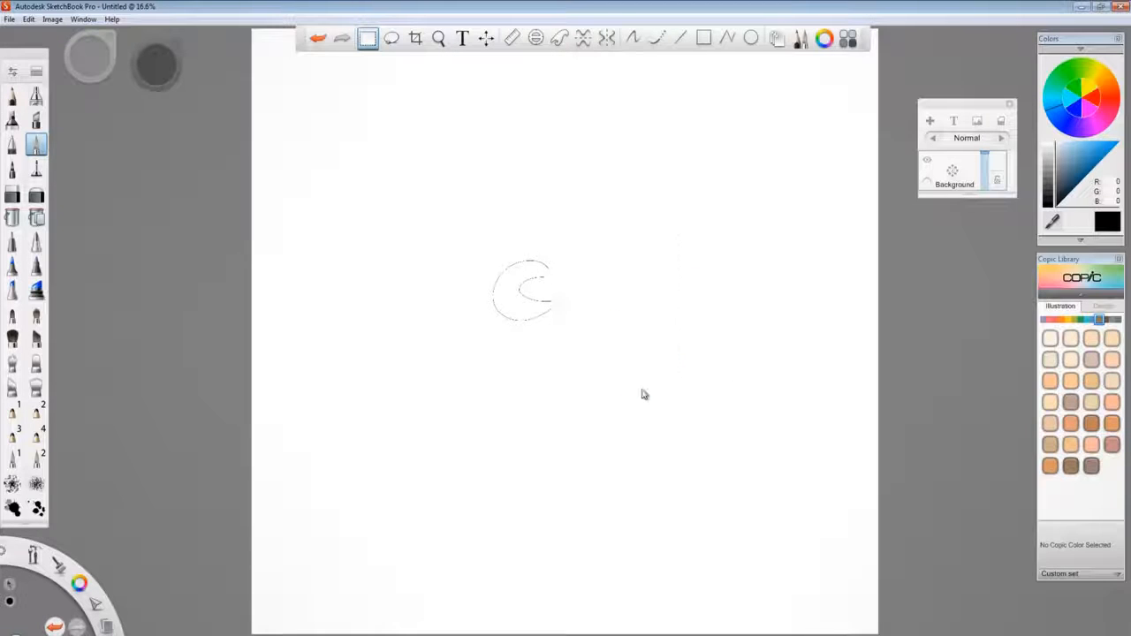
{"action": "key", "text": "ctrl+z"}
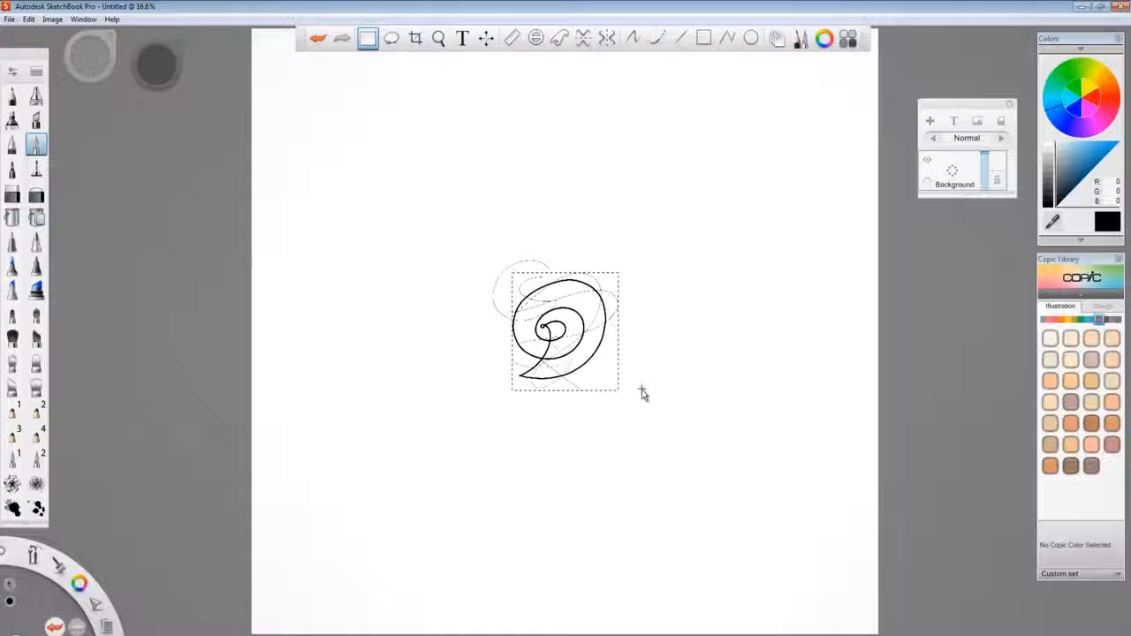
Mirror the Background layer horizontally with Mirror Layer
{"action": "left_click", "coordinate": [29, 19]}
{"action": "mouse_move", "coordinate": [51, 19]}
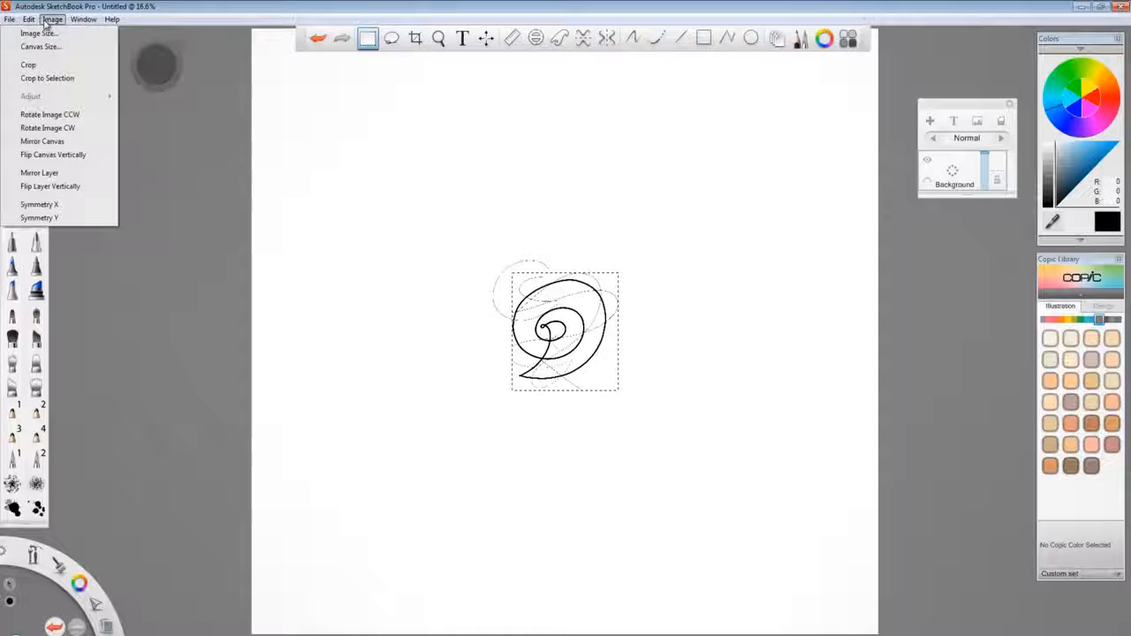
{"action": "left_click", "coordinate": [53, 172]}
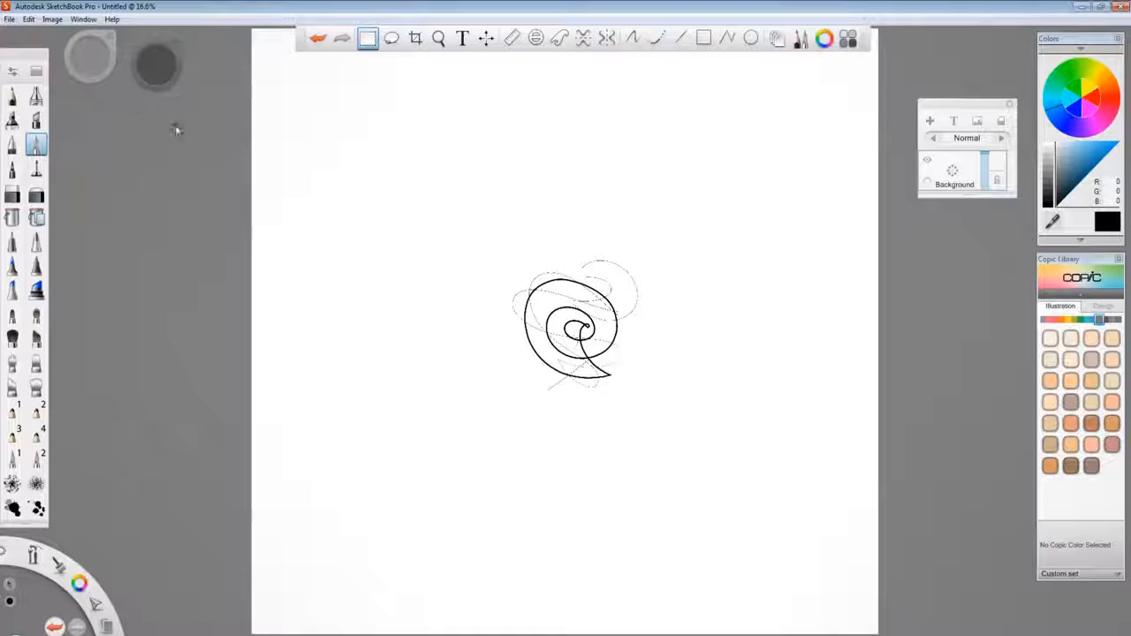
Select the mirrored drawing with a rectangular marquee, move it slightly up and to the right, and clear the selection
{"action": "left_click_drag", "start_coordinate": [499, 249], "coordinate": [693, 443]}
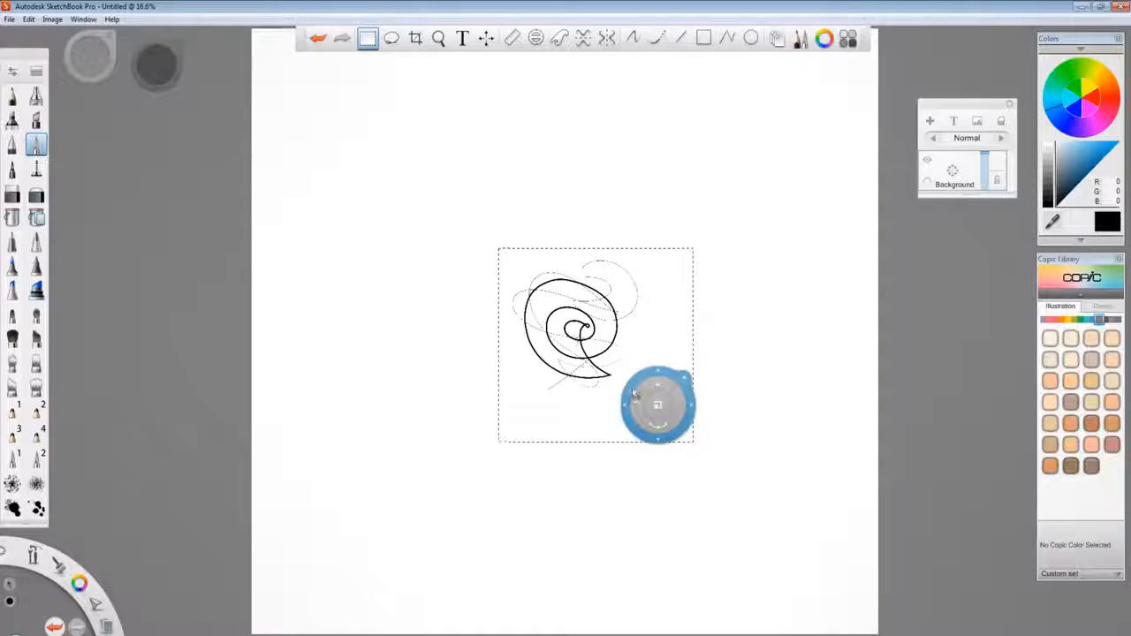
{"action": "left_click_drag", "start_coordinate": [630, 401], "coordinate": [675, 362]}
{"action": "left_click", "coordinate": [709, 356]}
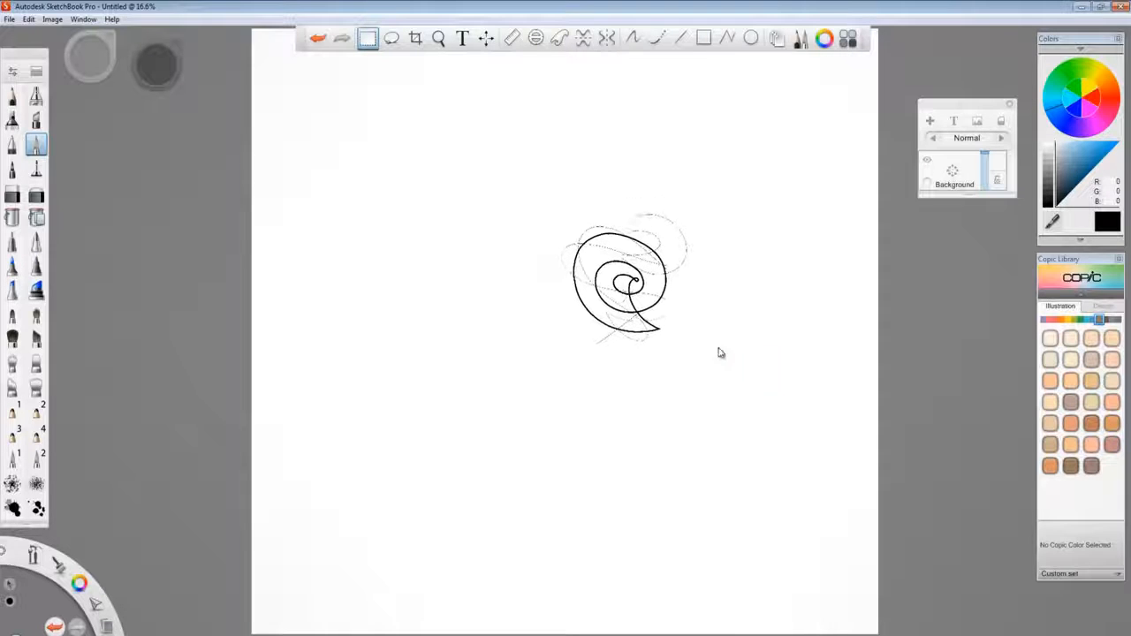